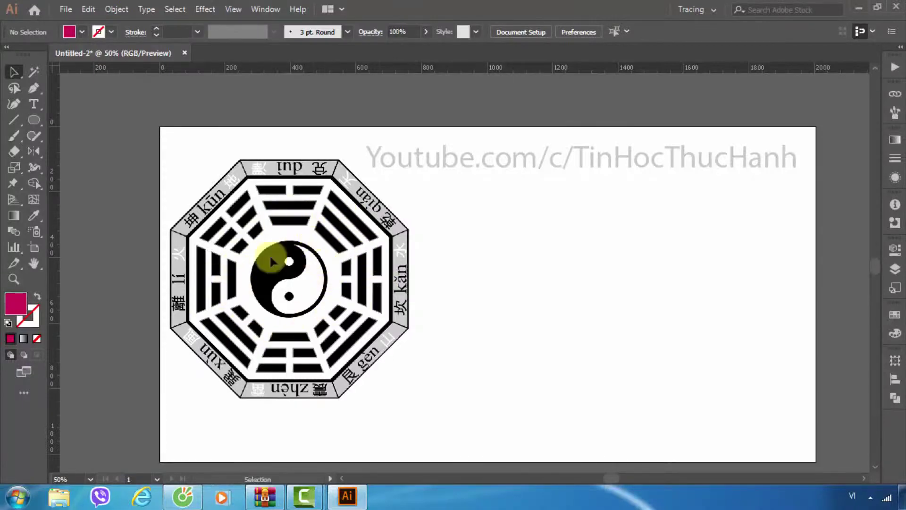
# Select the Ellipse tool as the current drawing tool
pyautogui.click(289, 286)
pyautogui.click(435, 268)
pyautogui.click(35, 120)
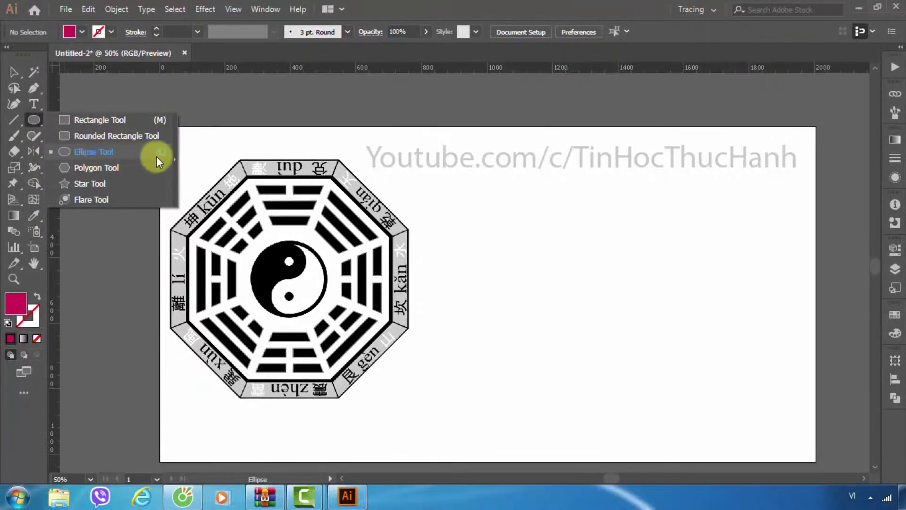
pyautogui.click(115, 152)
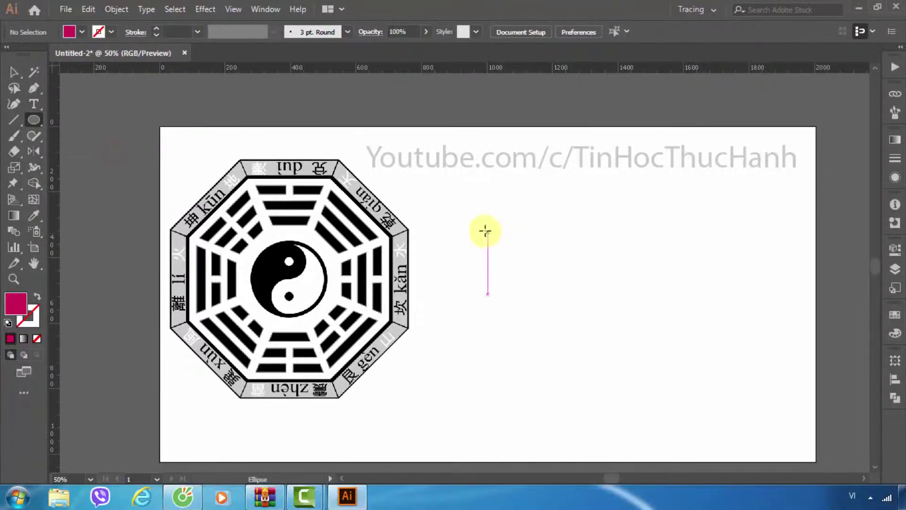
# Swap fill and stroke, then set the stroke colour to black in the Color Picker
pyautogui.click(37, 301)
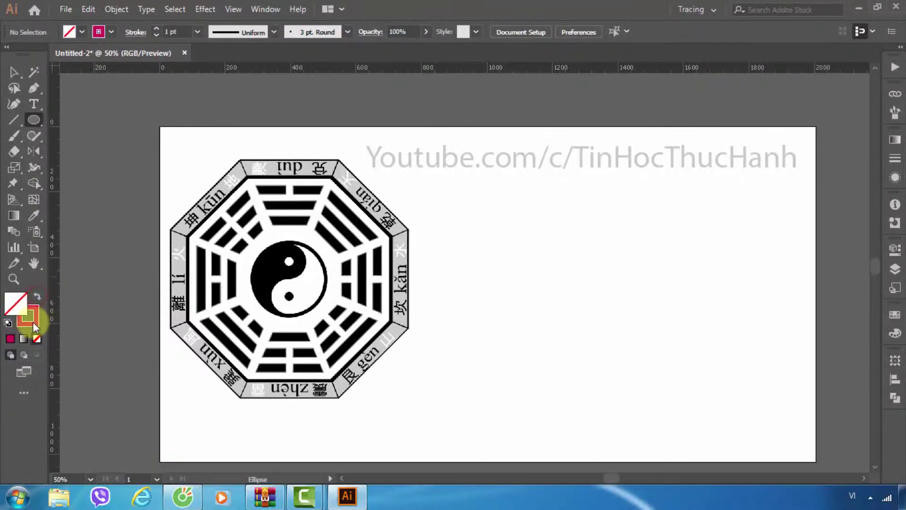
pyautogui.doubleClick(27, 315)
pyautogui.moveTo(613, 272); pyautogui.dragTo(710, 319)
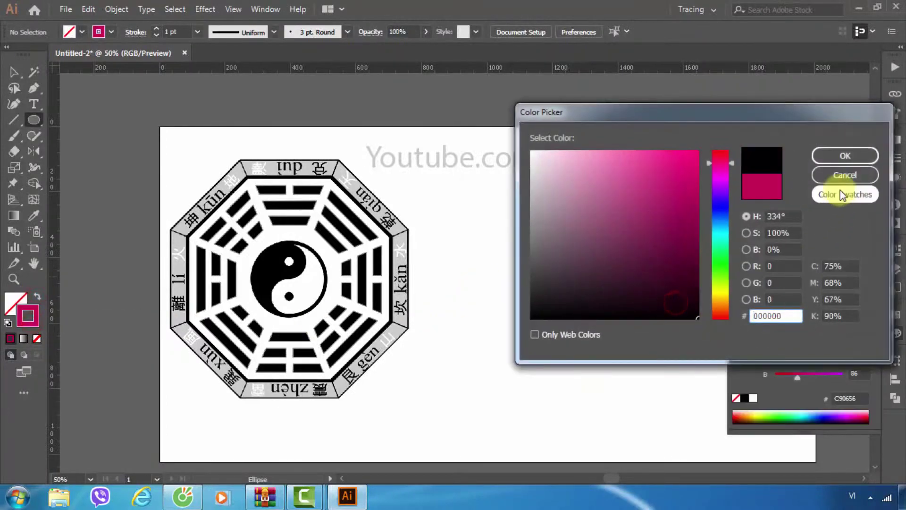
pyautogui.click(842, 157)
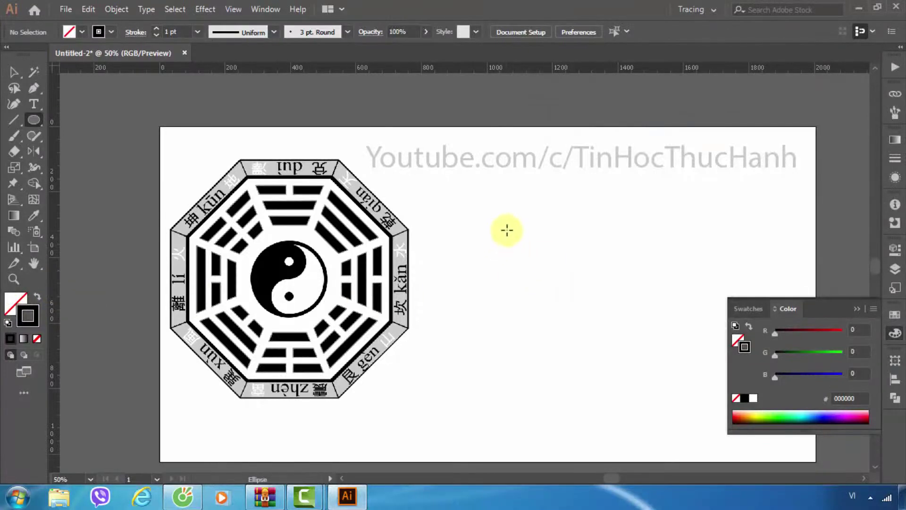
# Draw a 278 px unfilled circle to the right of the bagua
pyautogui.moveTo(504, 224); pyautogui.dragTo(595, 316)
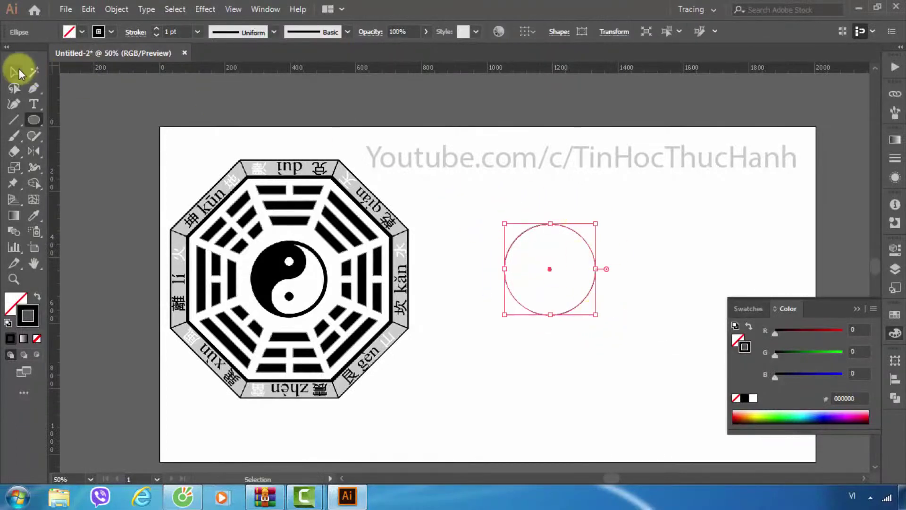
pyautogui.click(15, 70)
pyautogui.click(449, 206)
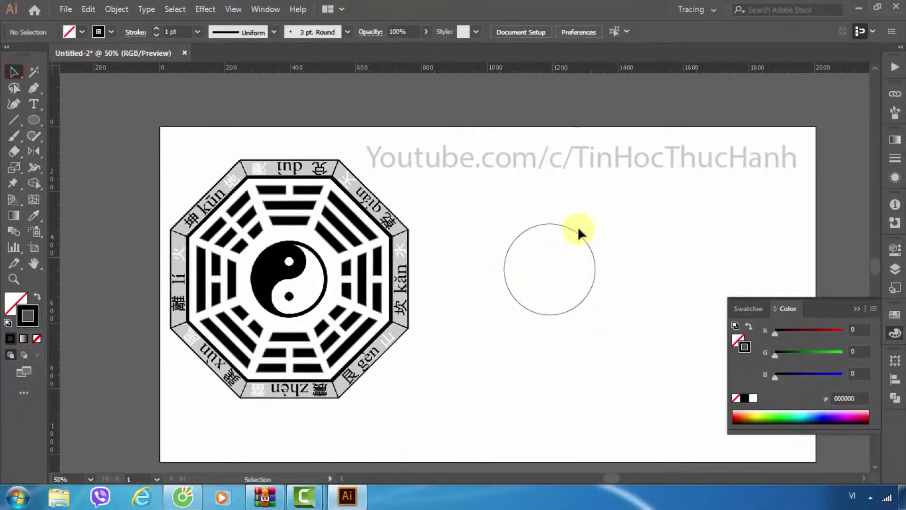
# Copy the circle and paste a duplicate in front of it, in place
pyautogui.click(545, 224)
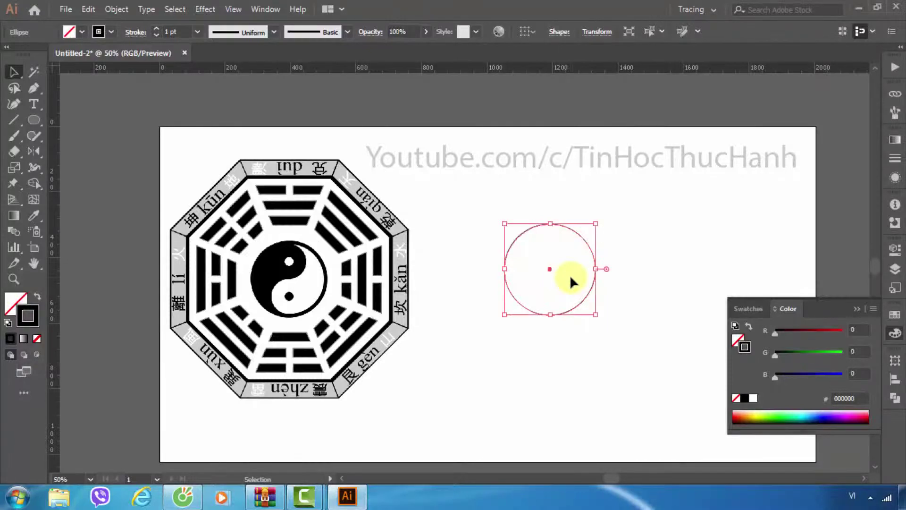
pyautogui.click(88, 9)
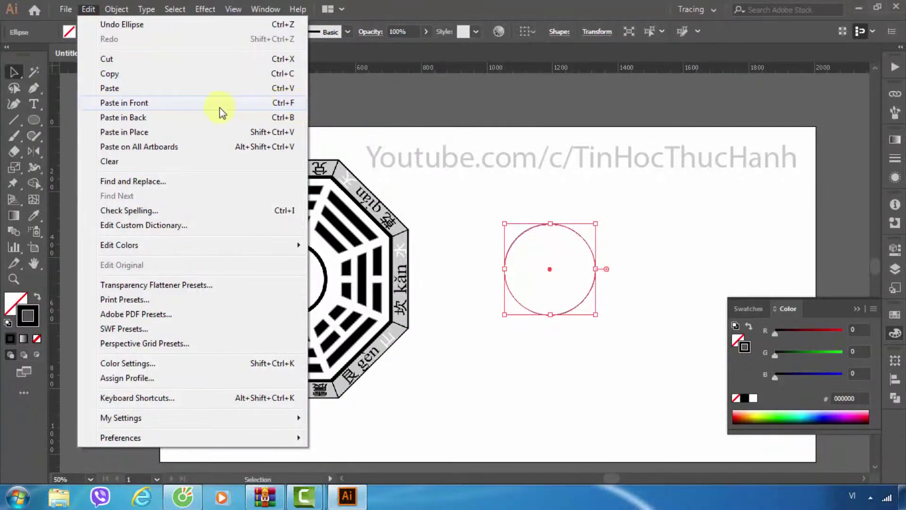
pyautogui.click(292, 106)
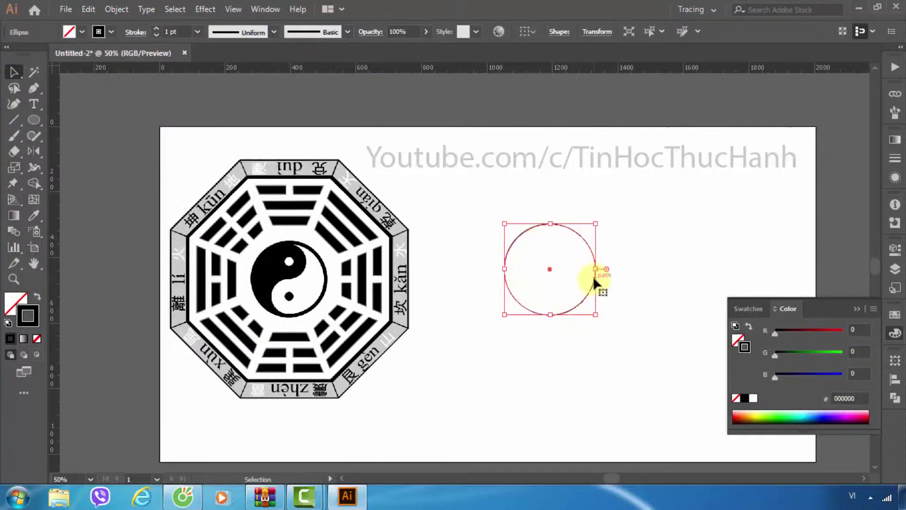
pyautogui.moveTo(593, 276); pyautogui.dragTo(714, 276)
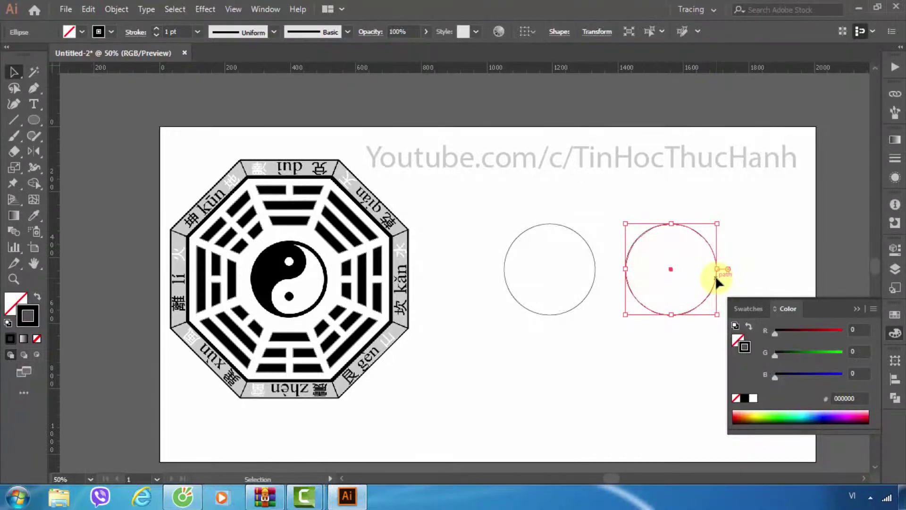
pyautogui.hotkey('ctrl', 'z')
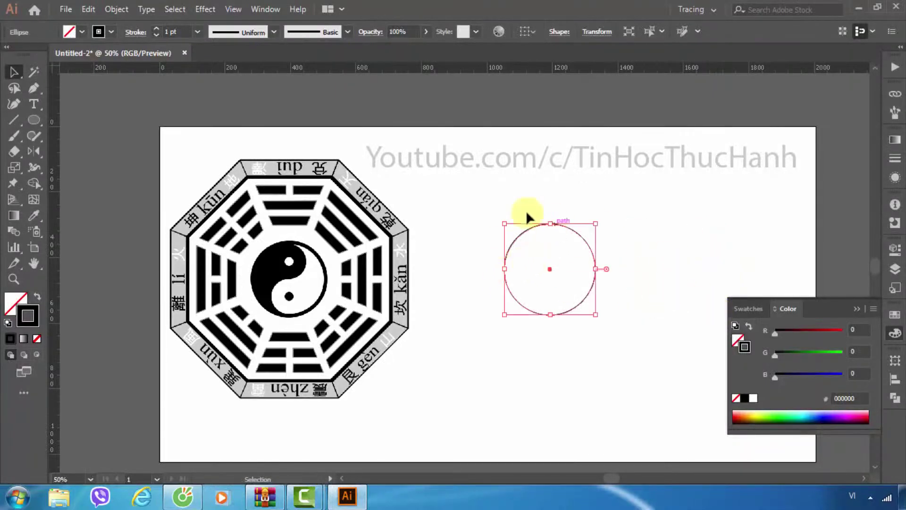
# Set the duplicate's width to 278 px/2 with proportions linked, keeping it centred
pyautogui.click(895, 250)
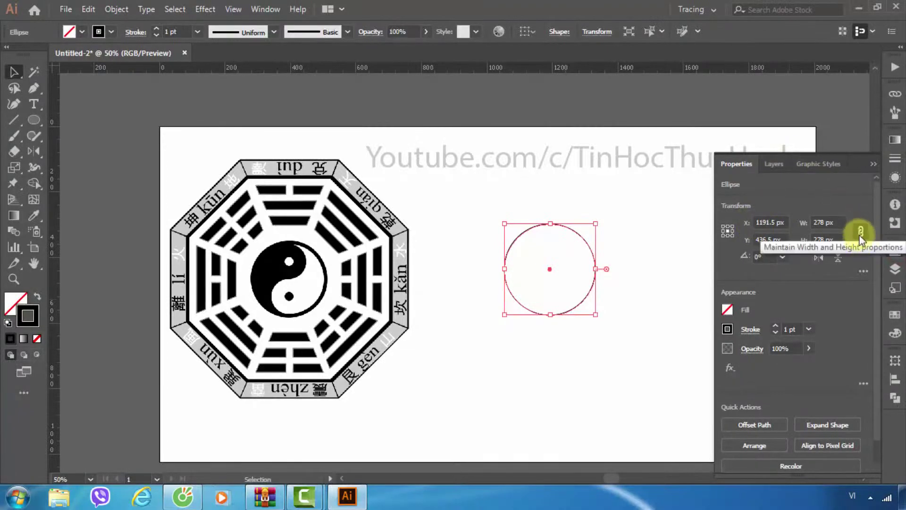
pyautogui.click(841, 221)
pyautogui.write('/2')
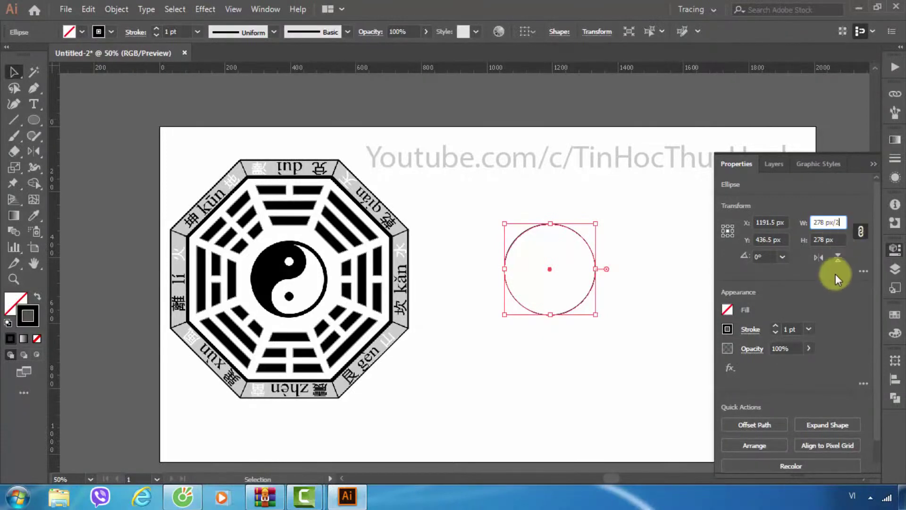
pyautogui.hotkey('alt', 'Return')
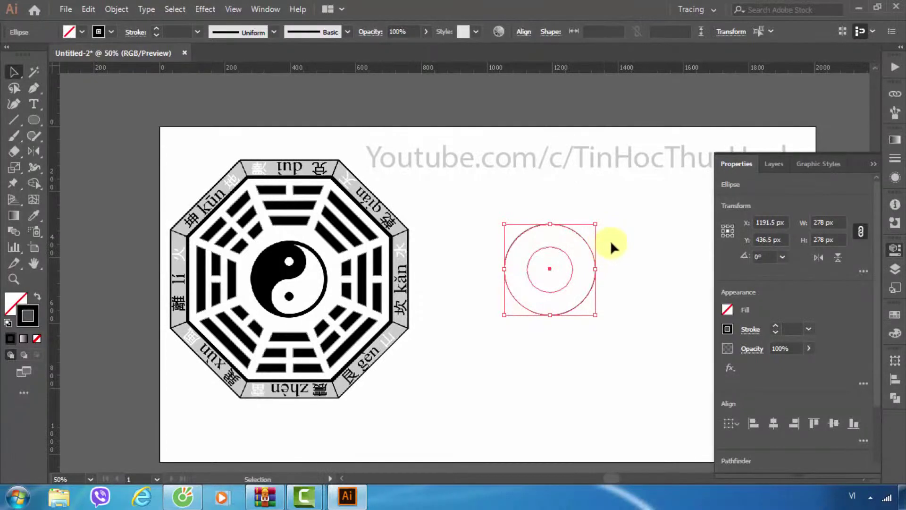
# Align both circles along their bottom edges with Vertical Align Bottom
pyautogui.moveTo(643, 206); pyautogui.dragTo(453, 323)
pyautogui.click(524, 34)
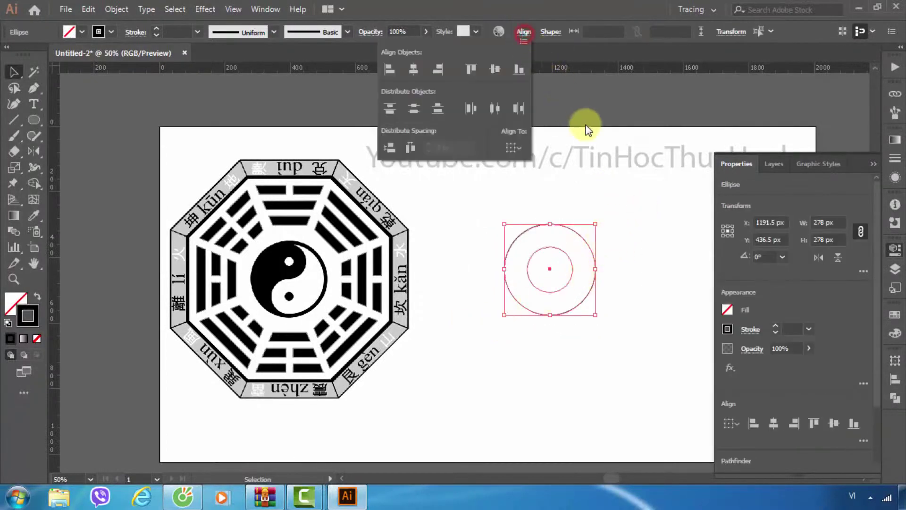
pyautogui.click(516, 69)
pyautogui.click(610, 208)
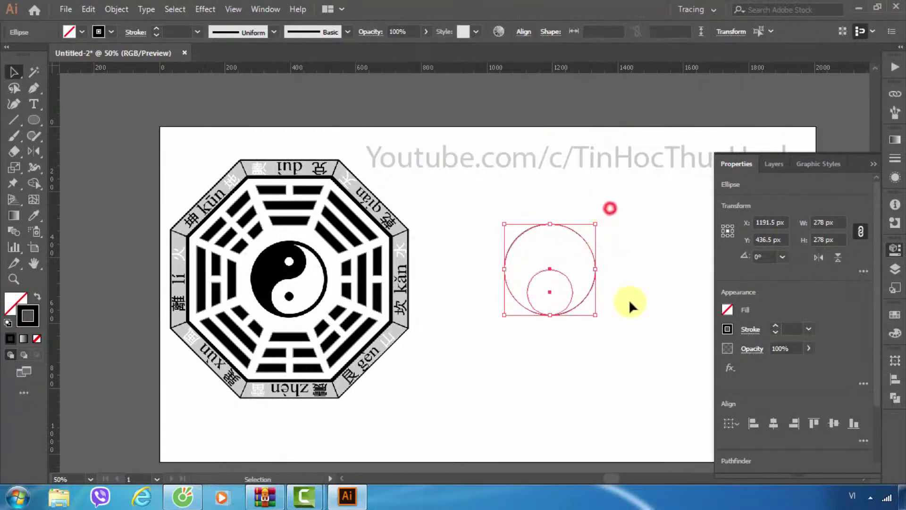
pyautogui.click(552, 368)
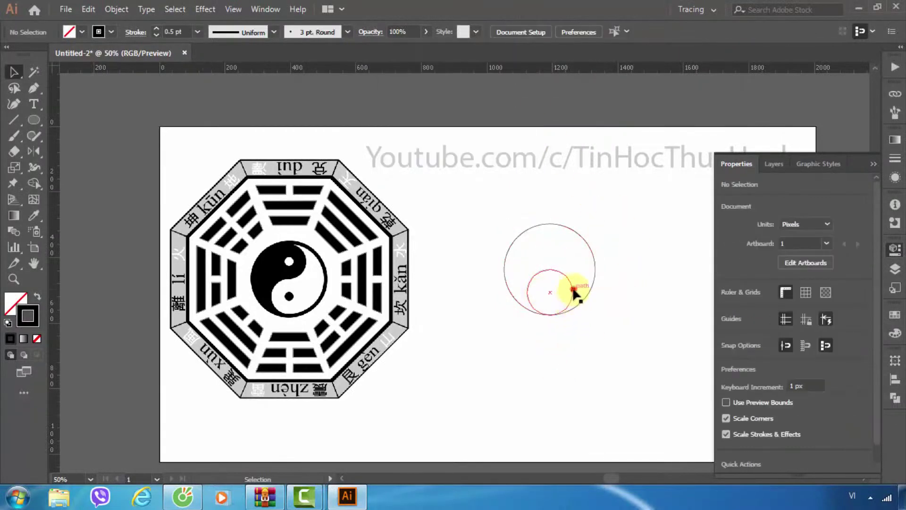
# Copy the small circle and paste a duplicate in front of it
pyautogui.click(573, 291)
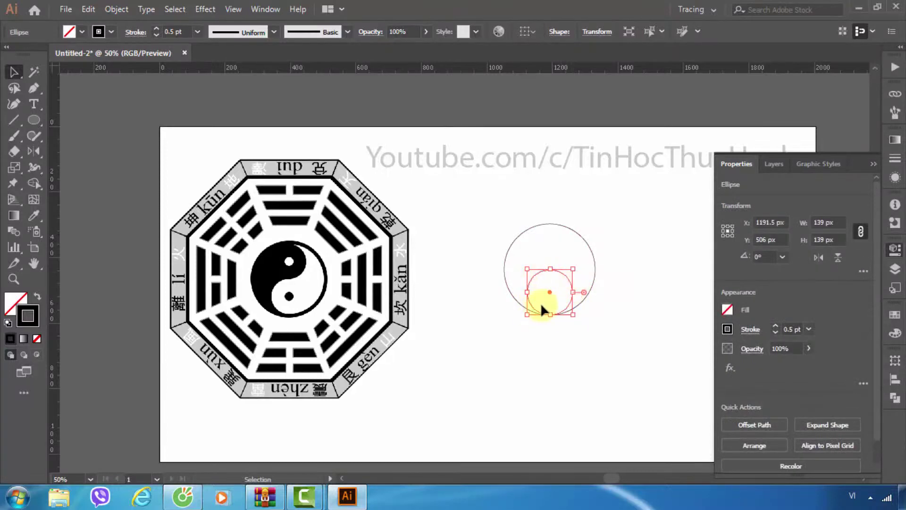
pyautogui.click(81, 14)
pyautogui.click(119, 75)
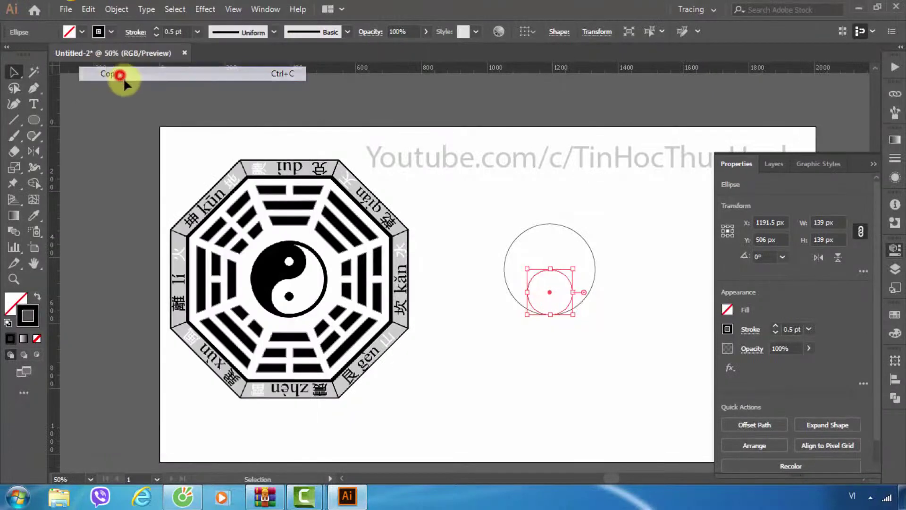
pyautogui.click(88, 9)
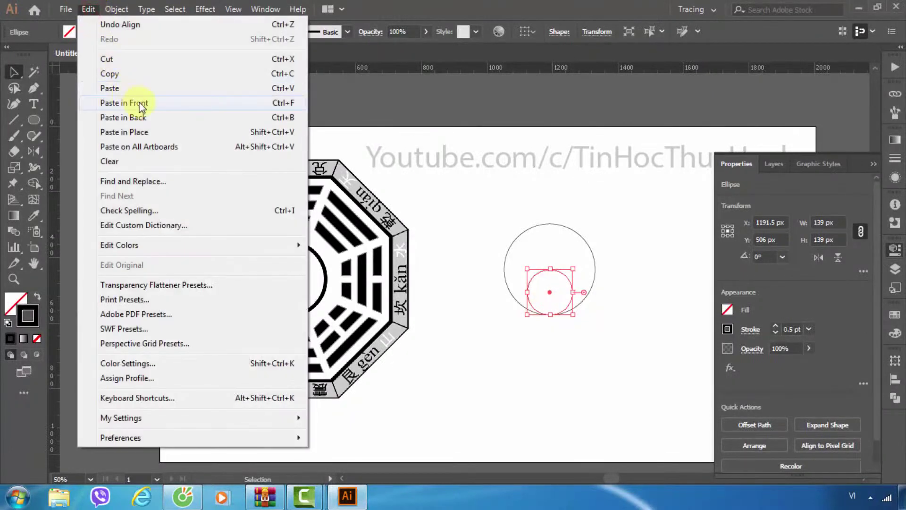
pyautogui.click(167, 103)
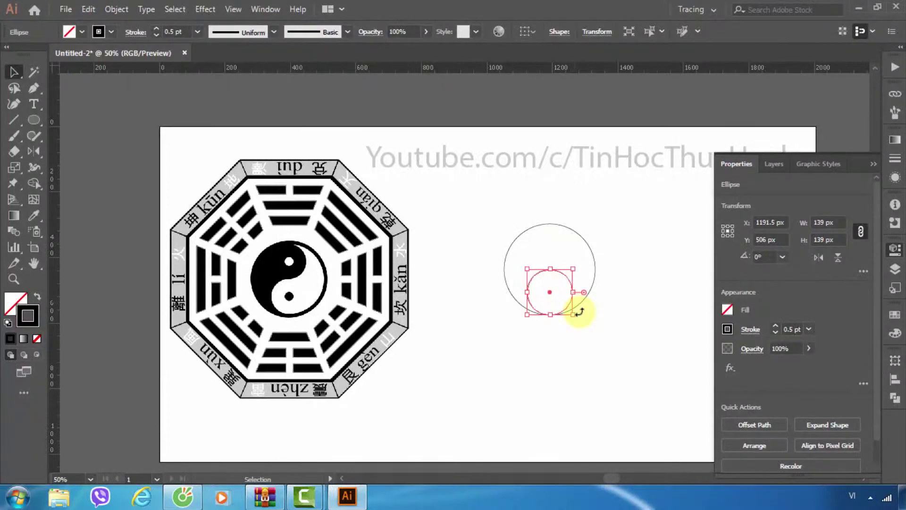
# Shrink the duplicate small circle down to a 43 px dot
pyautogui.moveTo(573, 314); pyautogui.dragTo(559, 310)
pyautogui.click(593, 323)
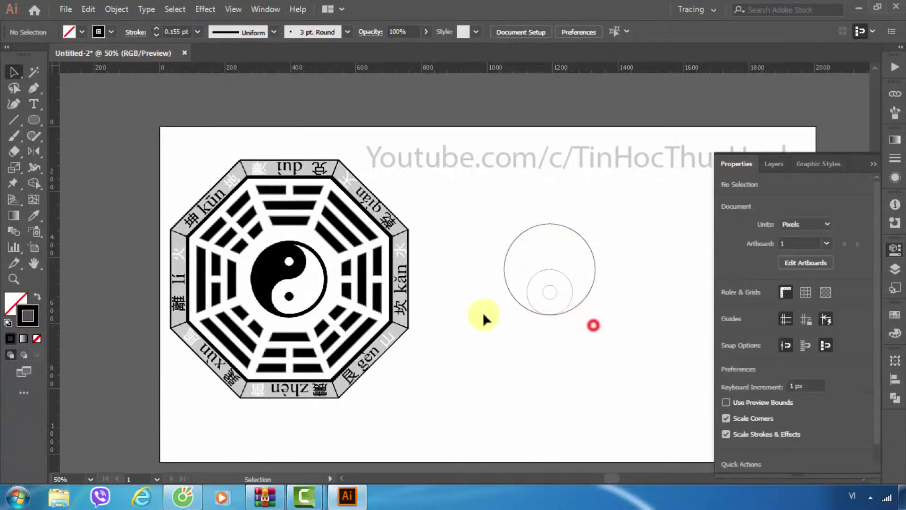
pyautogui.click(550, 301)
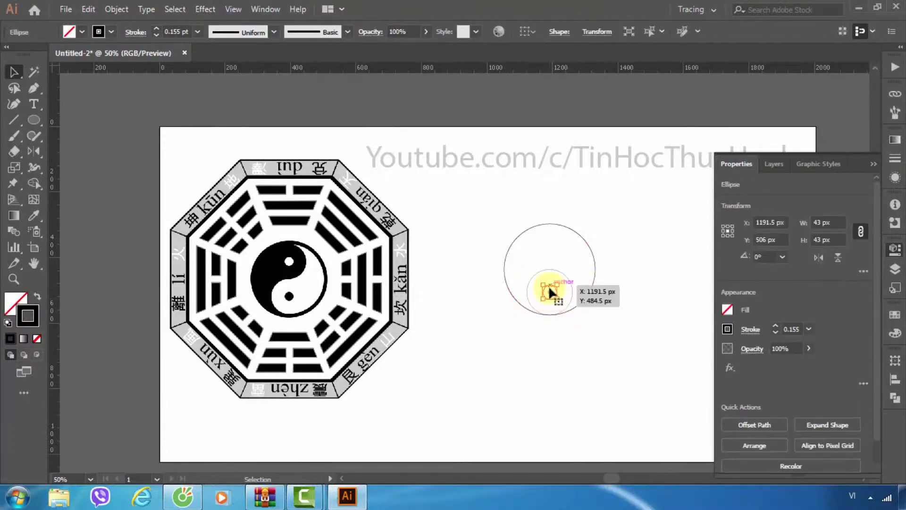
# Give the 43 px dot a red fill with no outline
pyautogui.click(40, 298)
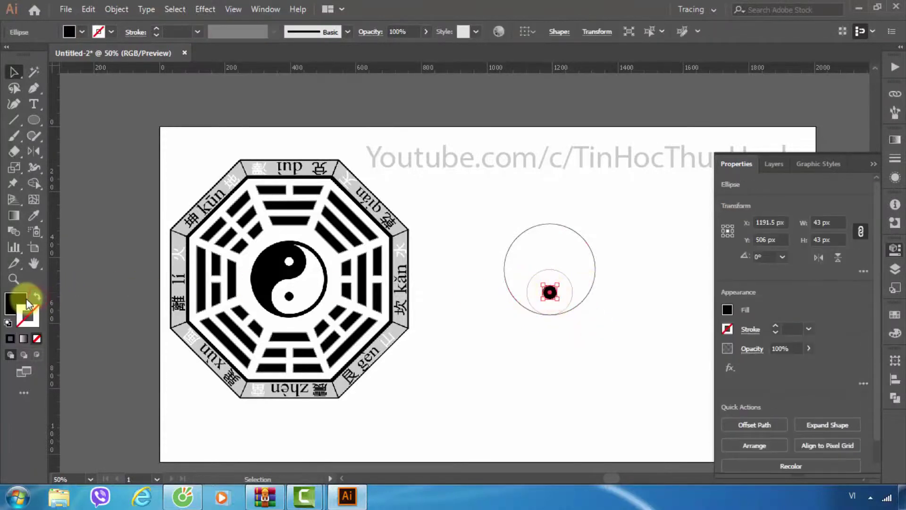
pyautogui.click(23, 300)
pyautogui.doubleClick(20, 299)
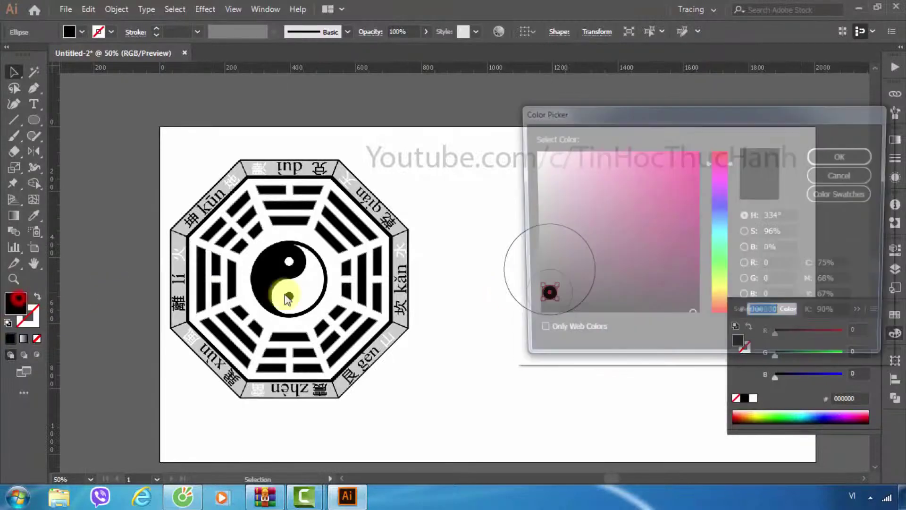
pyautogui.moveTo(721, 162); pyautogui.dragTo(706, 152)
pyautogui.click(697, 167)
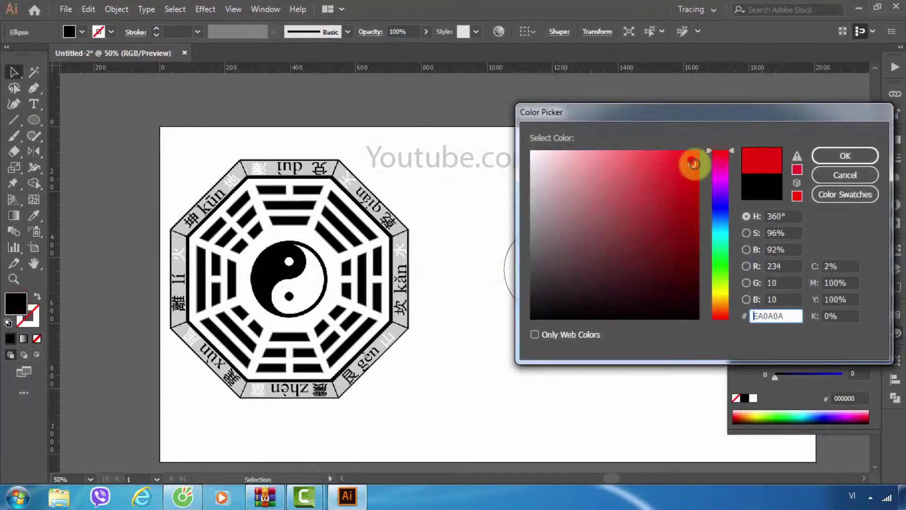
pyautogui.click(832, 157)
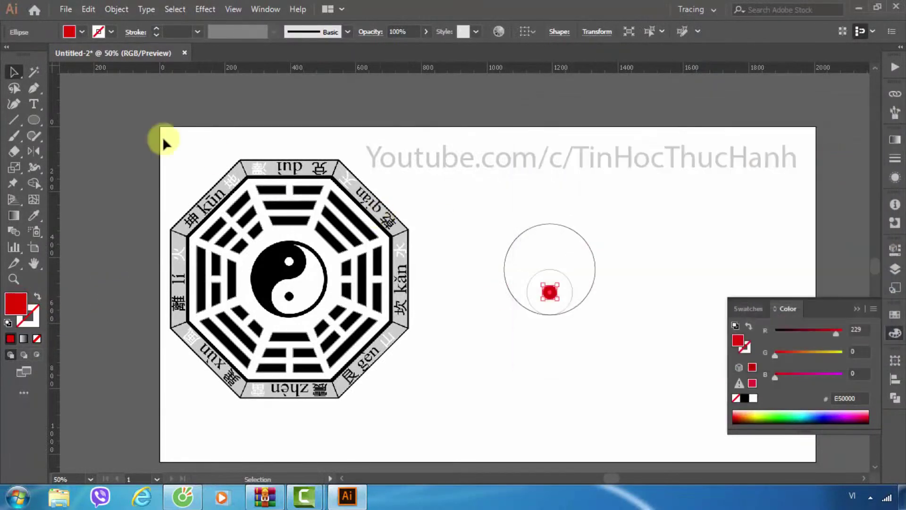
pyautogui.click(15, 72)
pyautogui.click(453, 203)
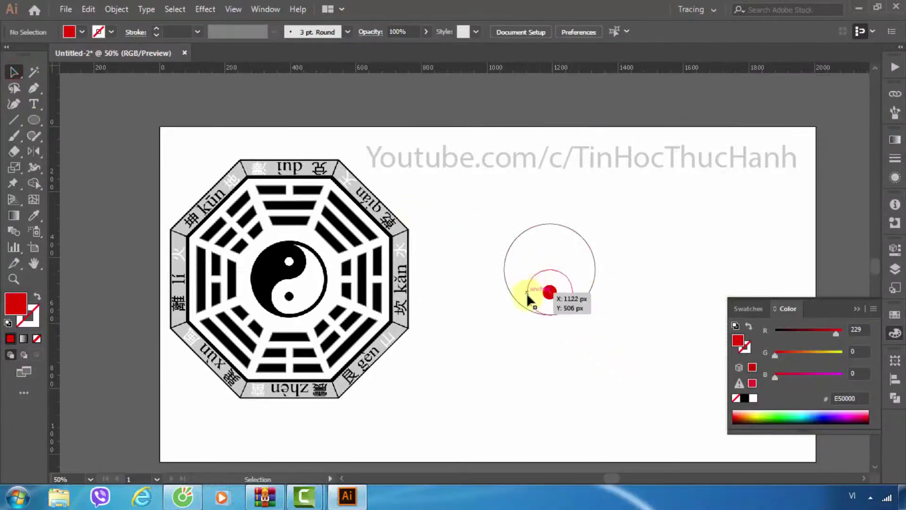
# Select only the small circle with its red dot
pyautogui.click(570, 309)
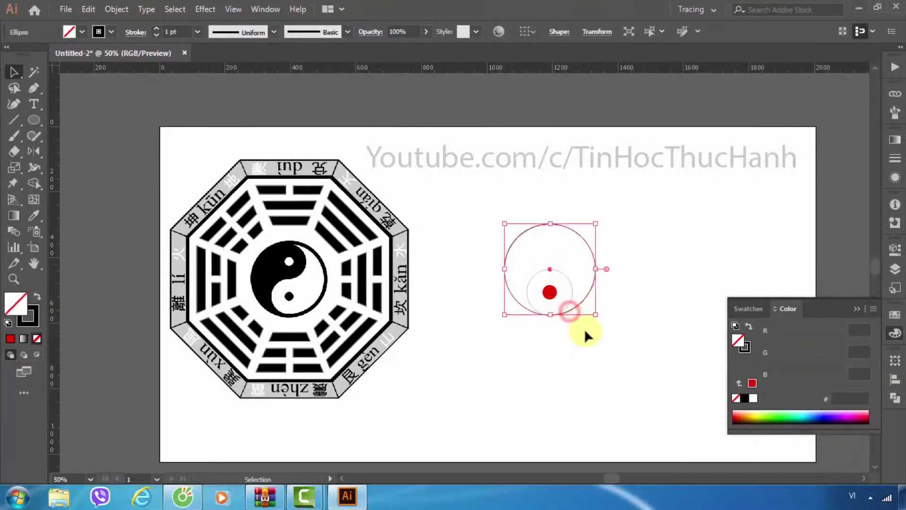
pyautogui.click(590, 334)
pyautogui.moveTo(620, 353); pyautogui.dragTo(489, 197)
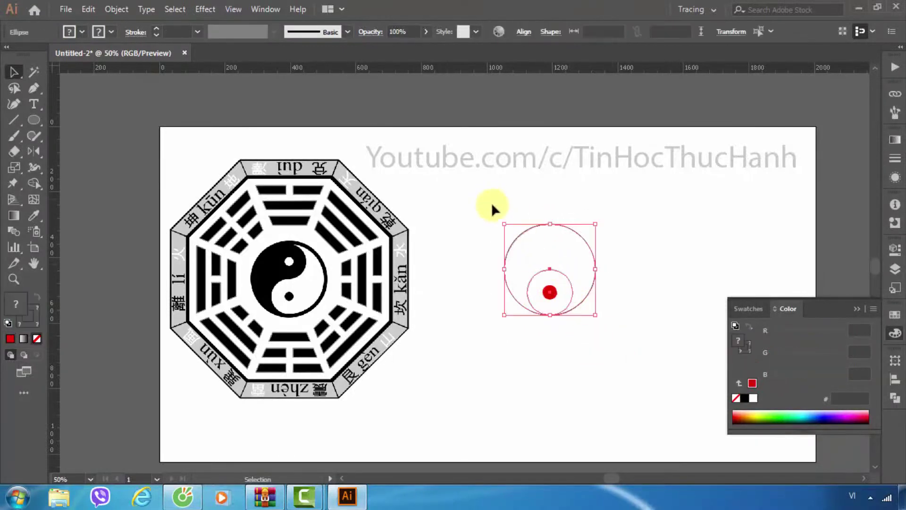
pyautogui.click(550, 238)
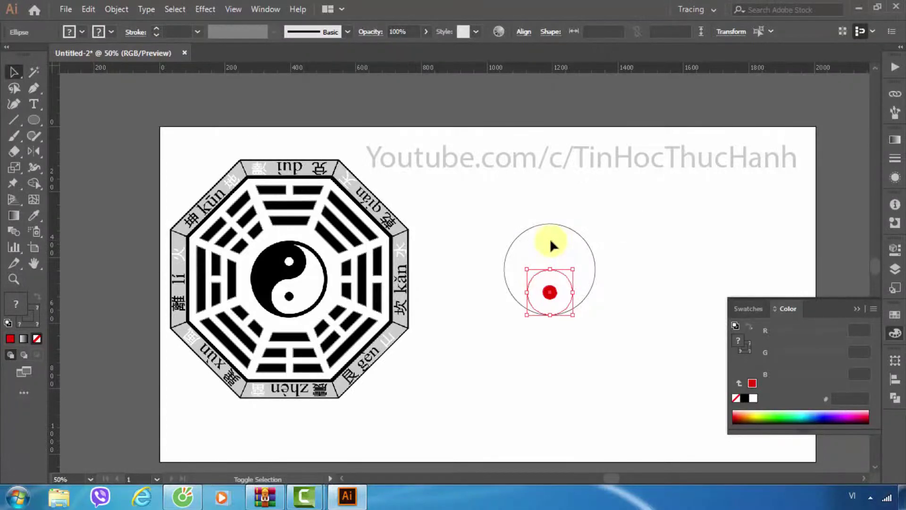
pyautogui.click(550, 269)
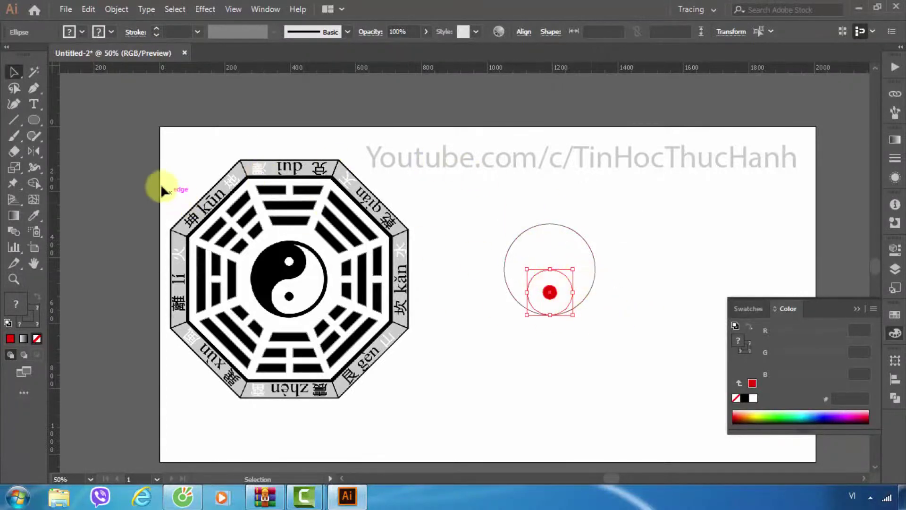
# Reflect a horizontal copy of it across its top point into the upper half
pyautogui.click(36, 153)
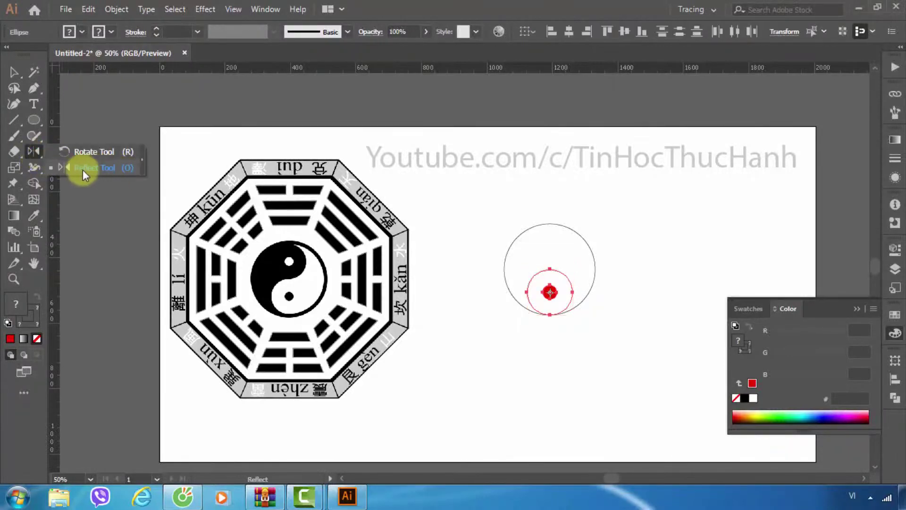
pyautogui.click(107, 169)
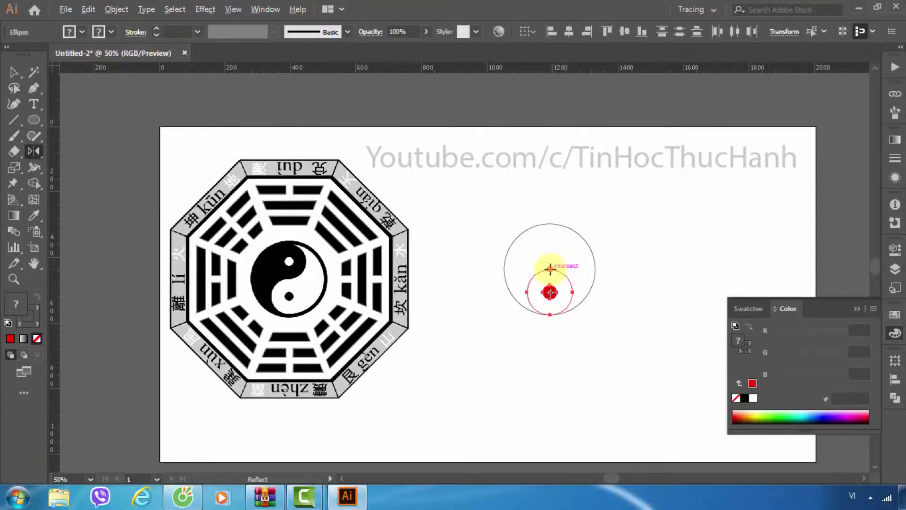
pyautogui.keyDown('alt'); pyautogui.click(550, 269); pyautogui.keyUp('alt')
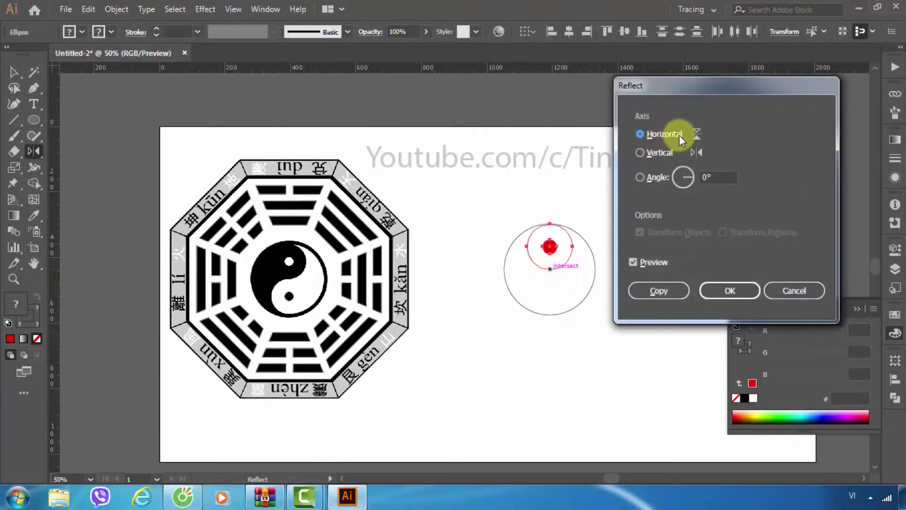
pyautogui.click(661, 289)
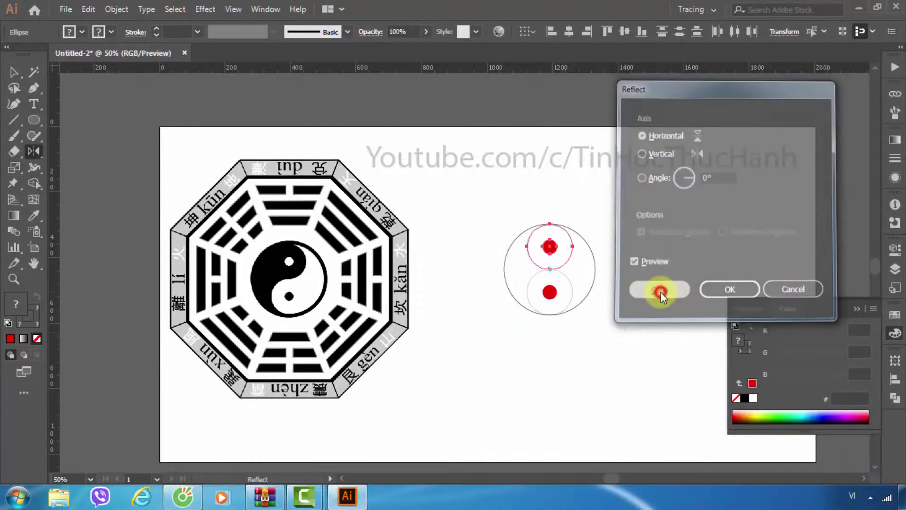
pyautogui.click(13, 73)
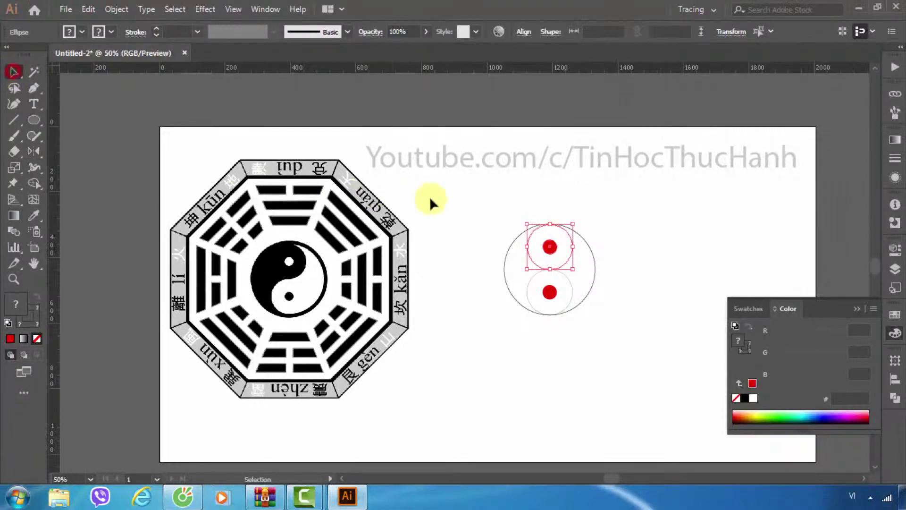
pyautogui.click(461, 202)
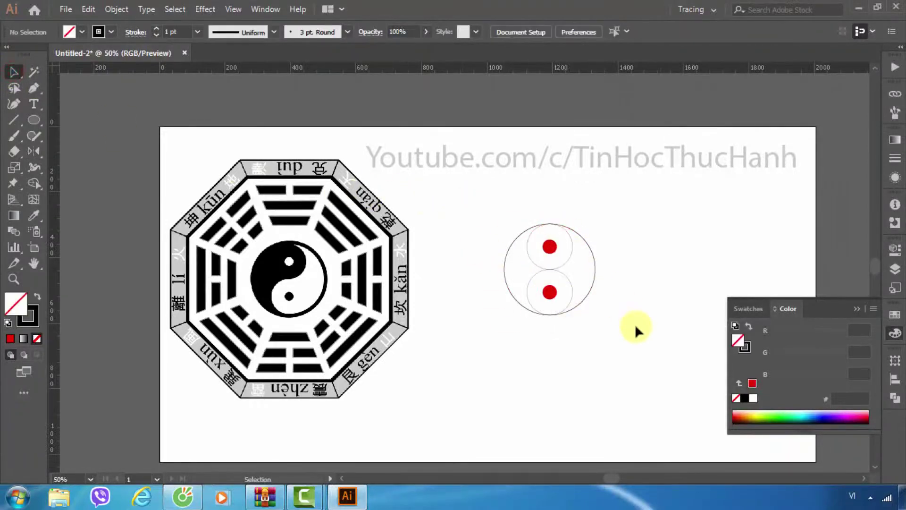
# Zoom in and draw a rectangle from the big circle's top centre over its right half
pyautogui.press('z')
pyautogui.moveTo(447, 189); pyautogui.dragTo(656, 349)
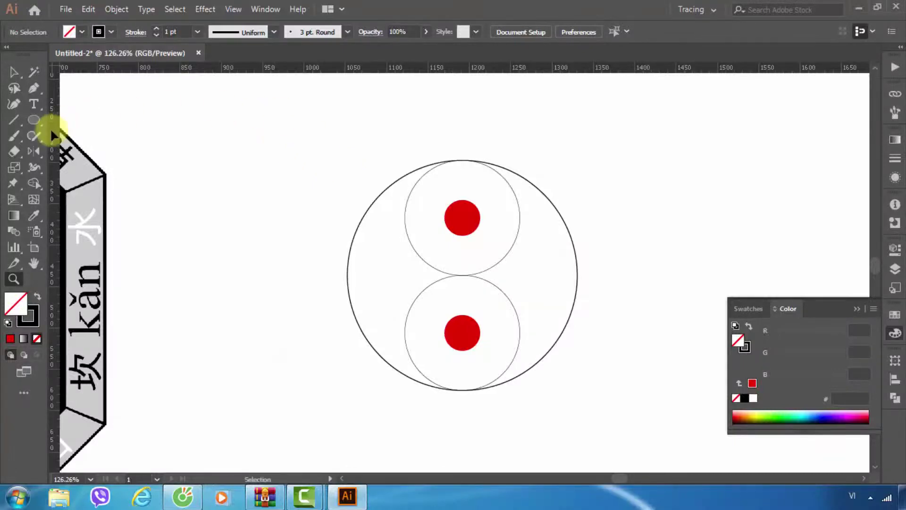
pyautogui.moveTo(34, 119); pyautogui.dragTo(72, 124)
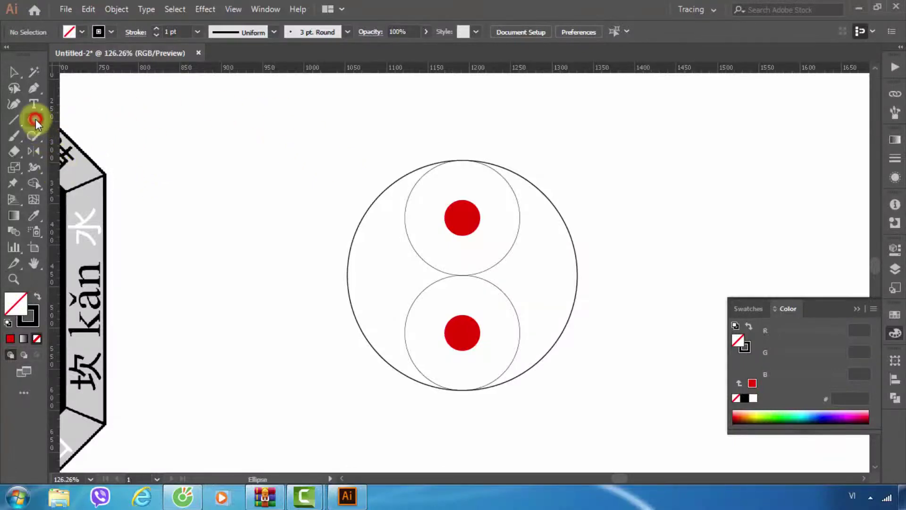
pyautogui.click(73, 120)
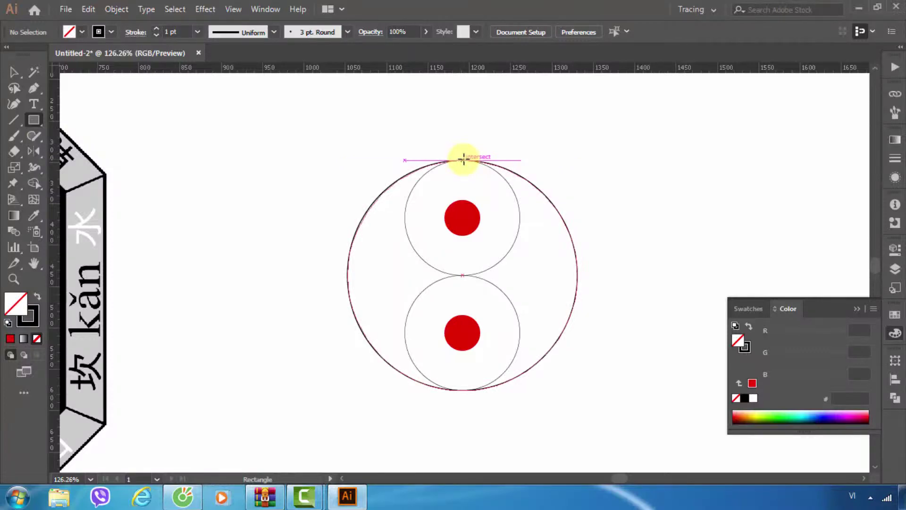
pyautogui.moveTo(462, 146); pyautogui.dragTo(617, 406)
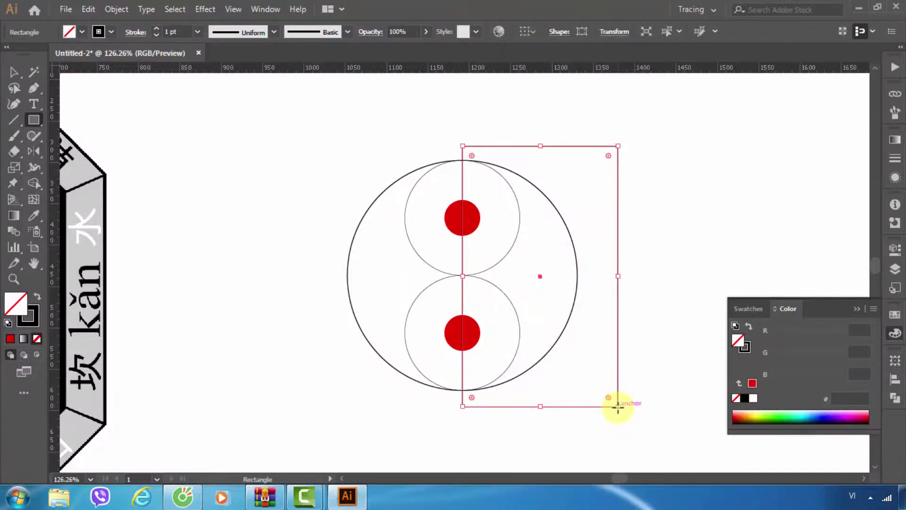
pyautogui.click(24, 71)
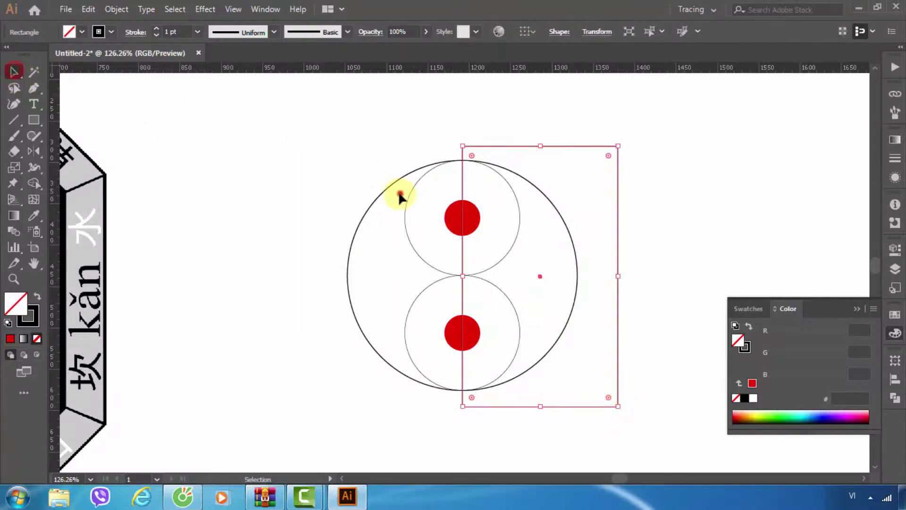
pyautogui.click(399, 193)
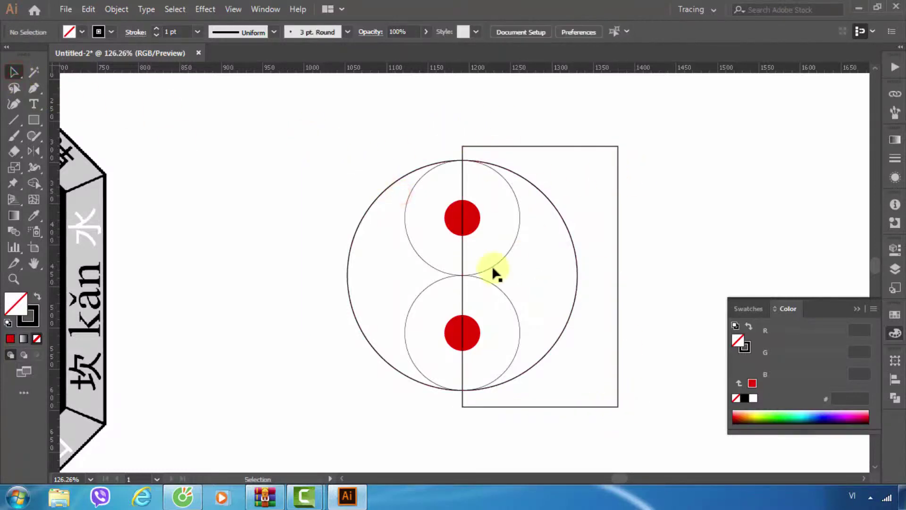
# Subtract the rectangle from the upper small circle using Pathfinder Minus Front
pyautogui.click(404, 225)
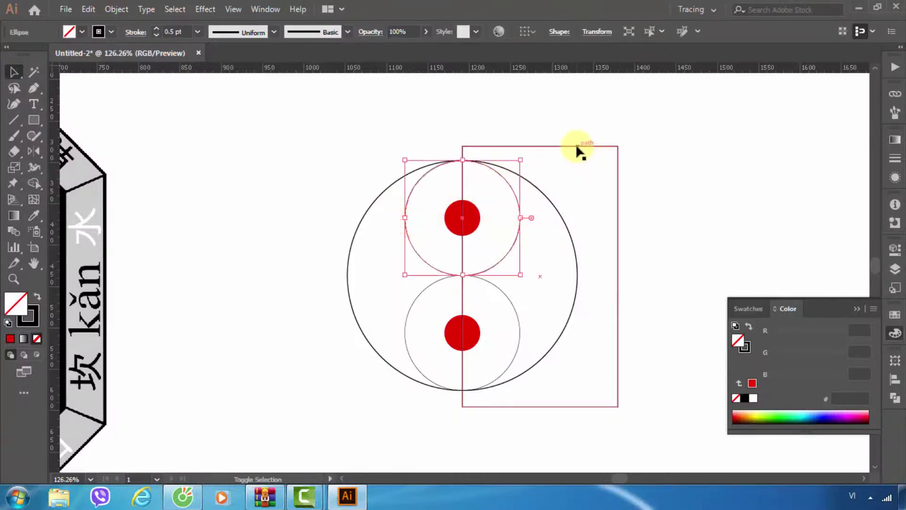
pyautogui.keyDown('shift'); pyautogui.click(576, 146); pyautogui.keyUp('shift')
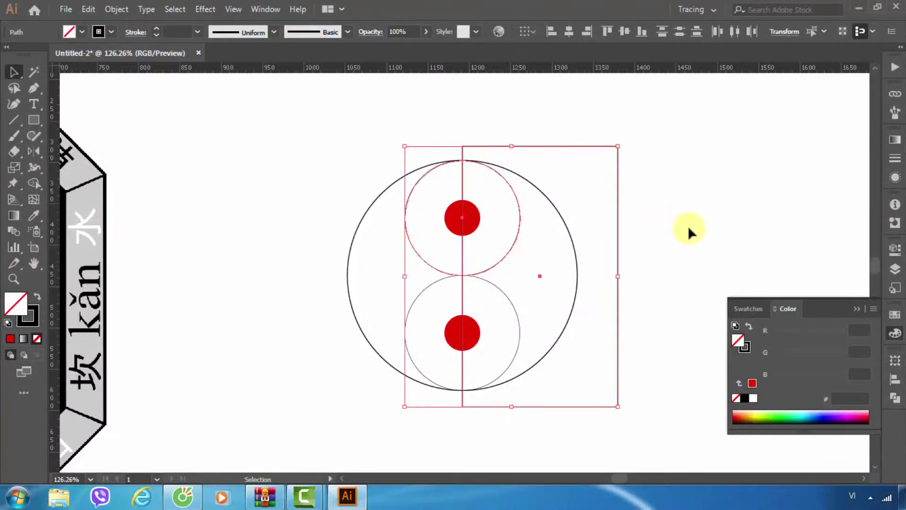
pyautogui.click(895, 396)
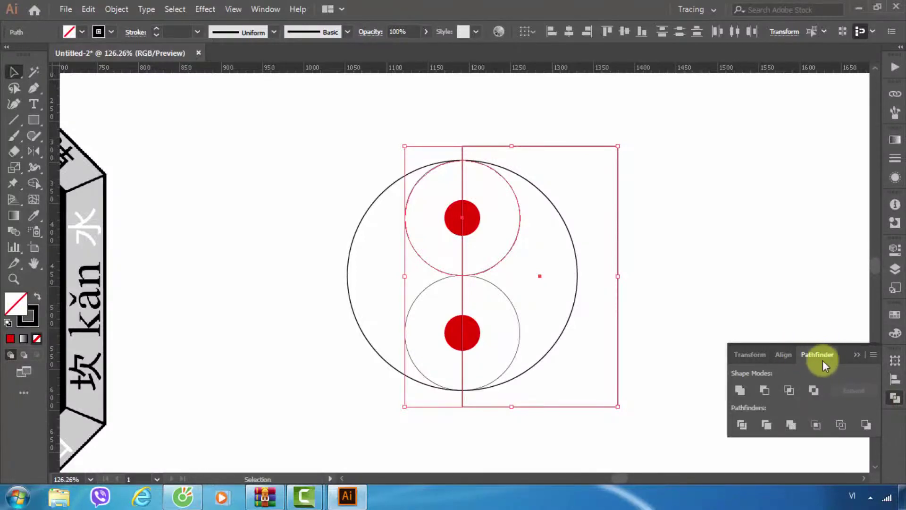
pyautogui.click(267, 11)
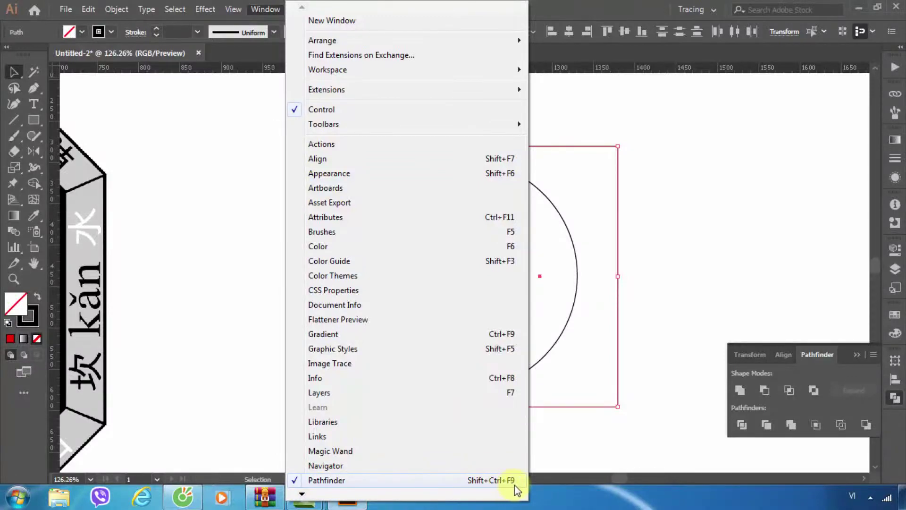
pyautogui.click(822, 356)
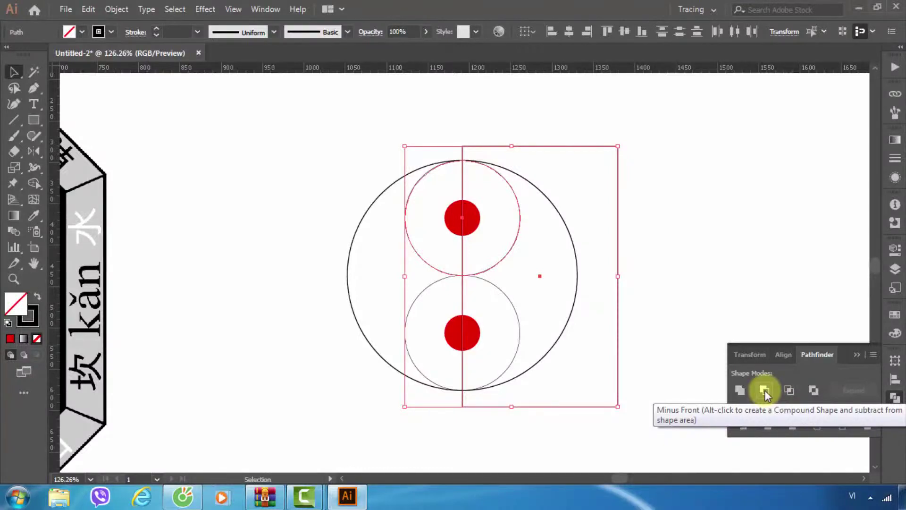
pyautogui.click(764, 389)
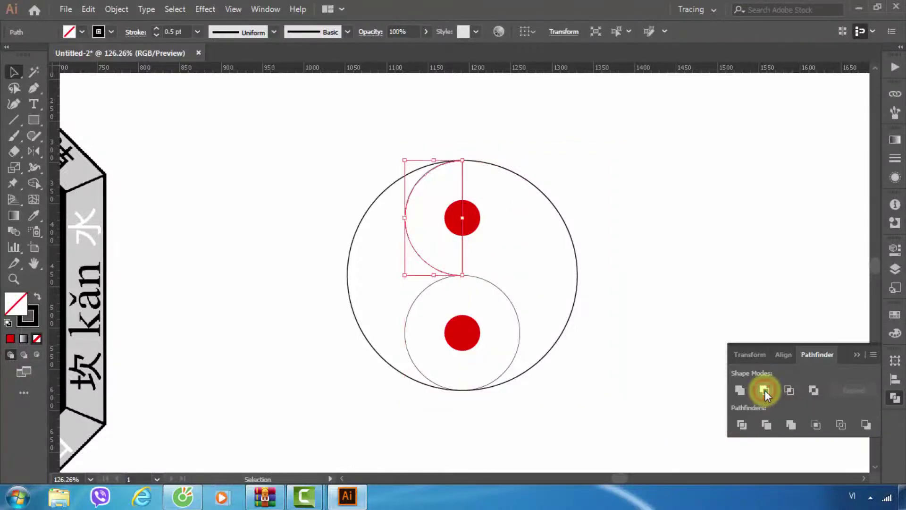
pyautogui.click(505, 147)
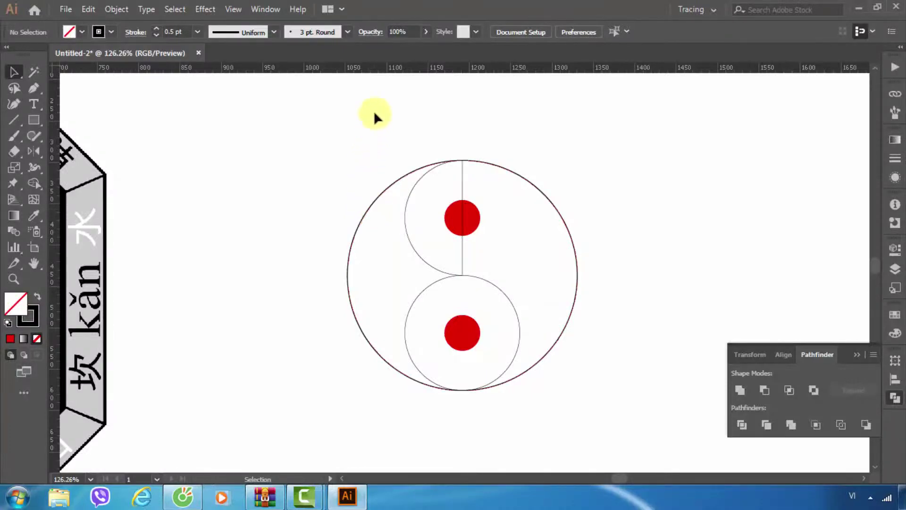
# Select all shapes and Shape Builder-merge the upper half-circle with the big circle's right region
pyautogui.moveTo(373, 111); pyautogui.dragTo(431, 415)
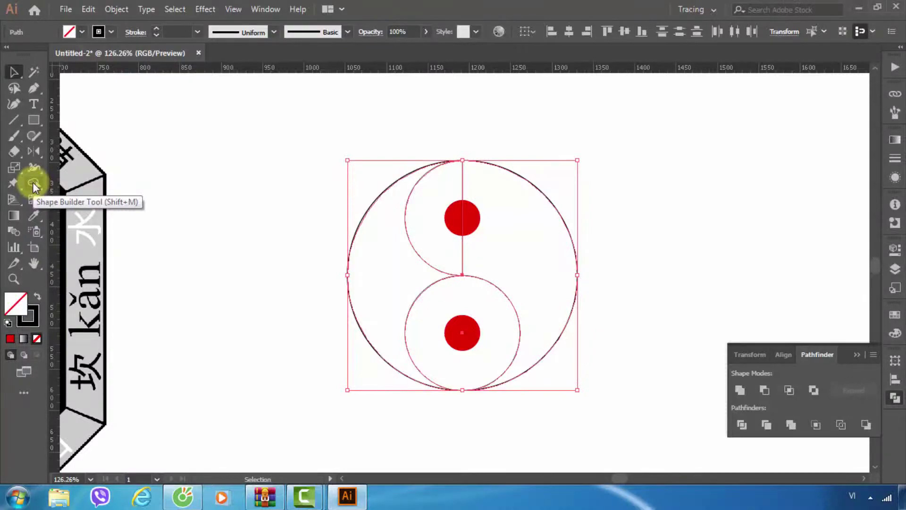
pyautogui.click(33, 184)
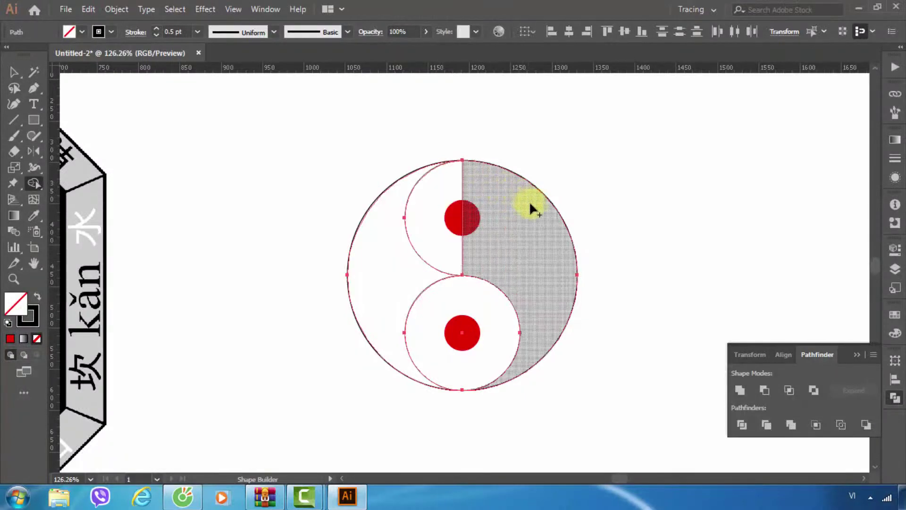
pyautogui.moveTo(440, 187); pyautogui.dragTo(517, 200)
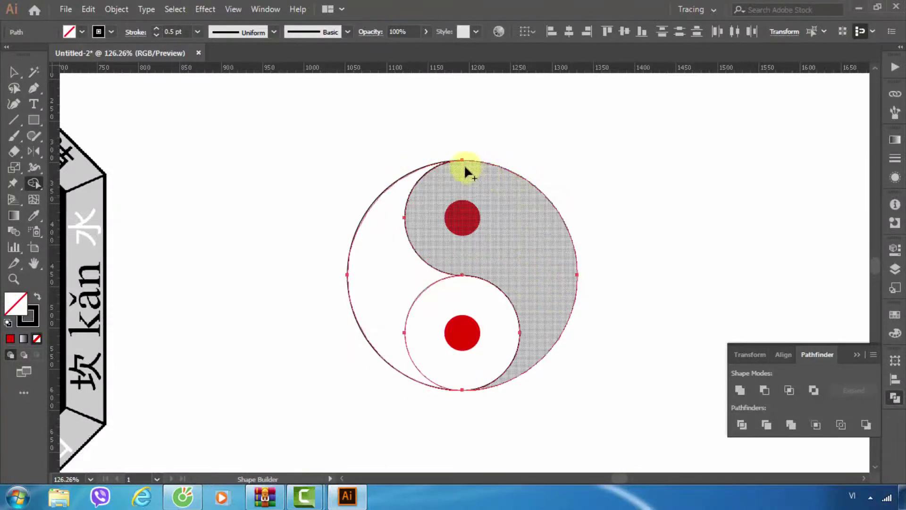
pyautogui.click(11, 71)
pyautogui.click(222, 137)
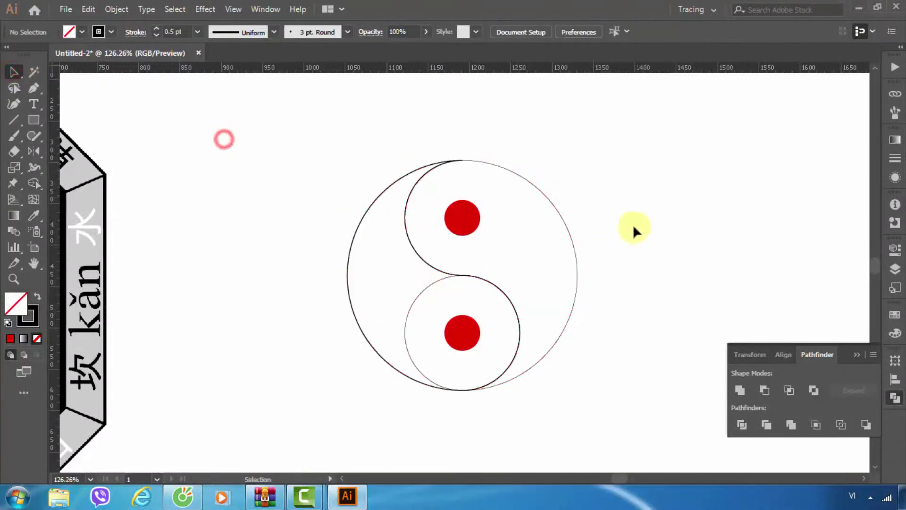
# Drag the merged yin-yang half aside to the right
pyautogui.click(564, 225)
pyautogui.moveTo(564, 225); pyautogui.dragTo(682, 225)
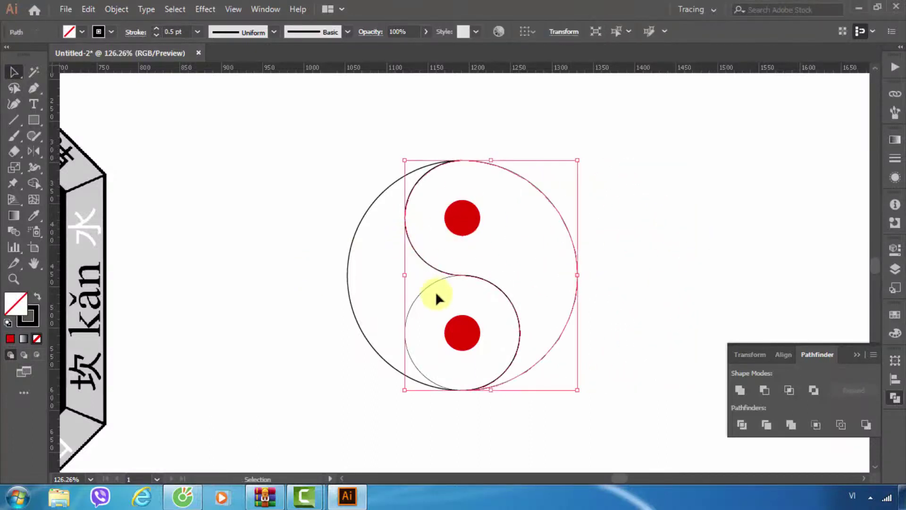
pyautogui.click(257, 300)
# Delete the lower small circle's left arc, leaving the S-curve, and select the S-shaped half
pyautogui.click(405, 330)
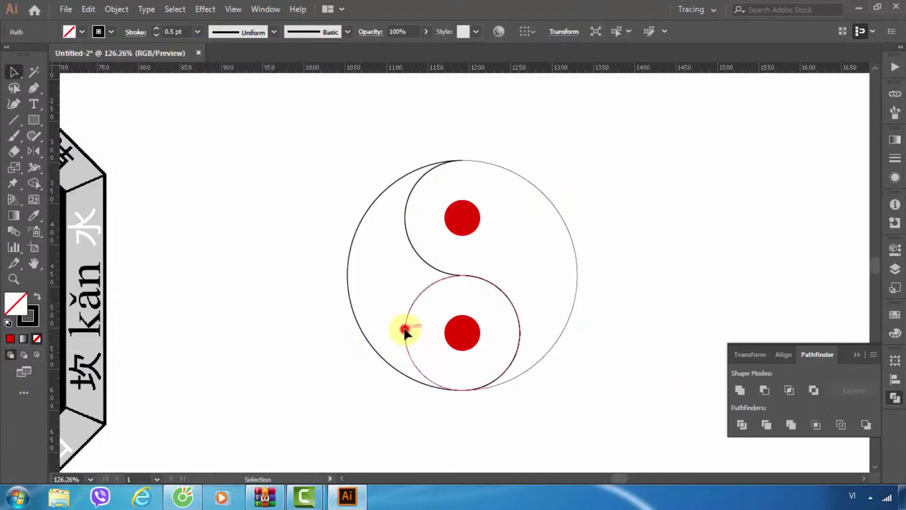
pyautogui.click(520, 332)
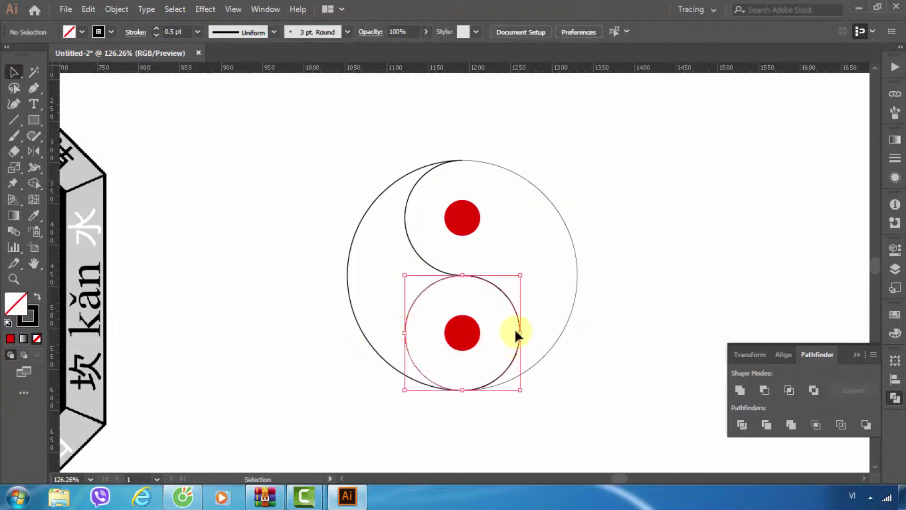
pyautogui.press('Delete')
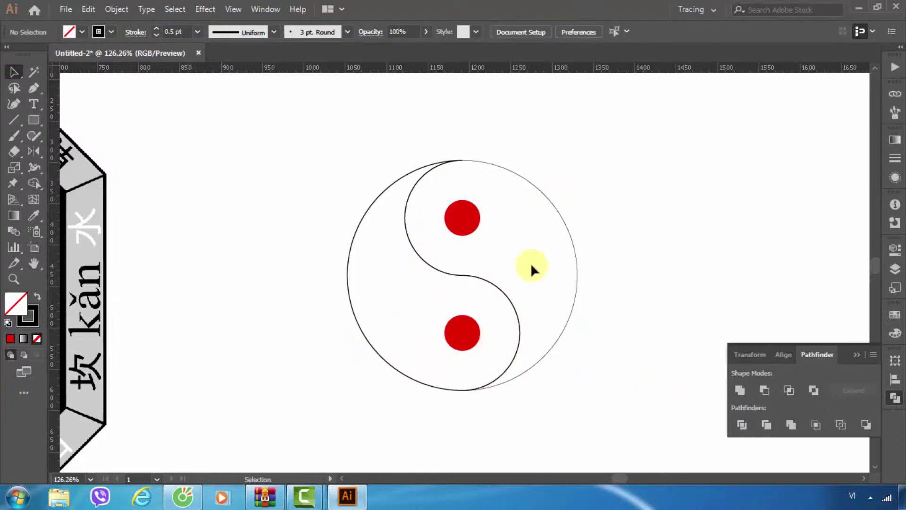
pyautogui.click(475, 282)
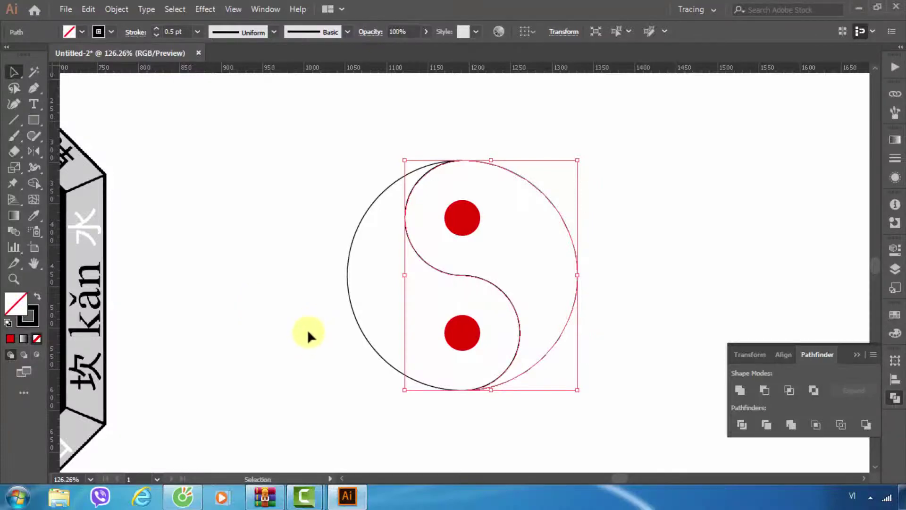
pyautogui.moveTo(235, 297)
pyautogui.mouseDown()
pyautogui.moveTo(554, 284)
pyautogui.moveTo(584, 262)
pyautogui.mouseUp()
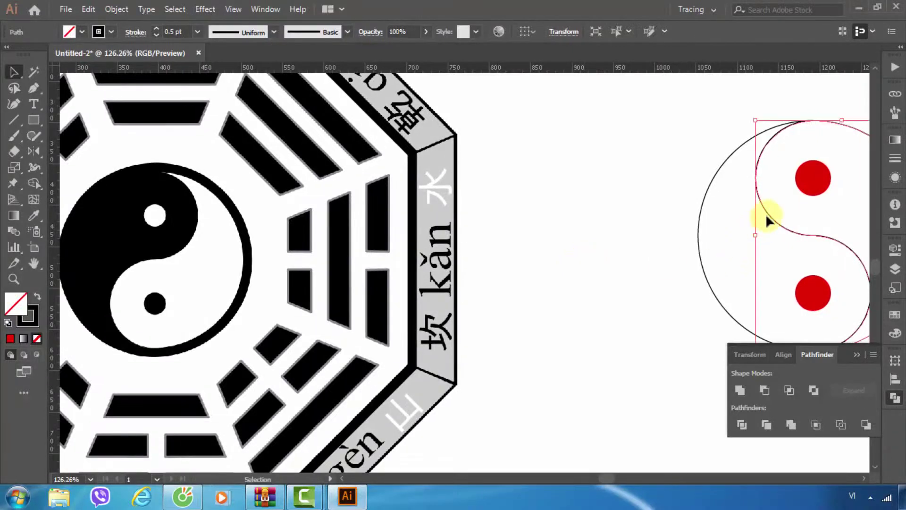
# Fill the S-half solid black and bring the upper dot to the front via Outline view
pyautogui.click(37, 296)
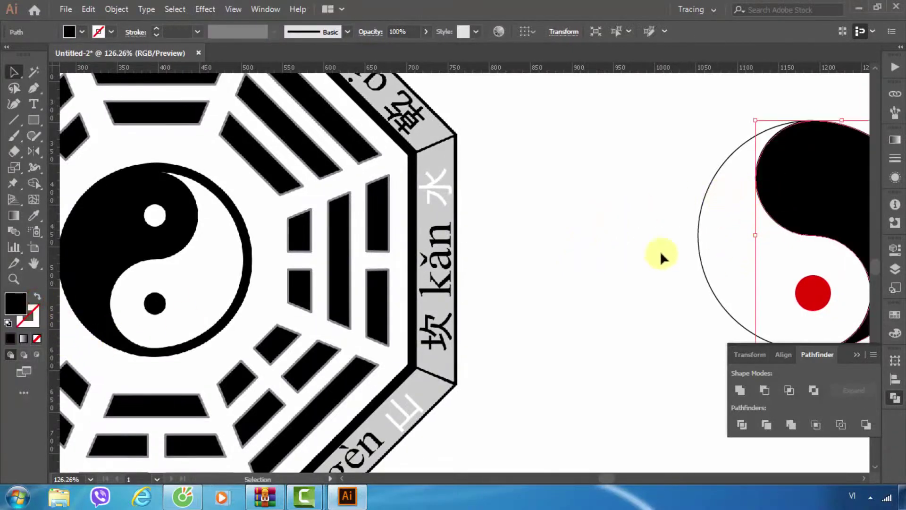
pyautogui.moveTo(661, 253); pyautogui.dragTo(500, 218)
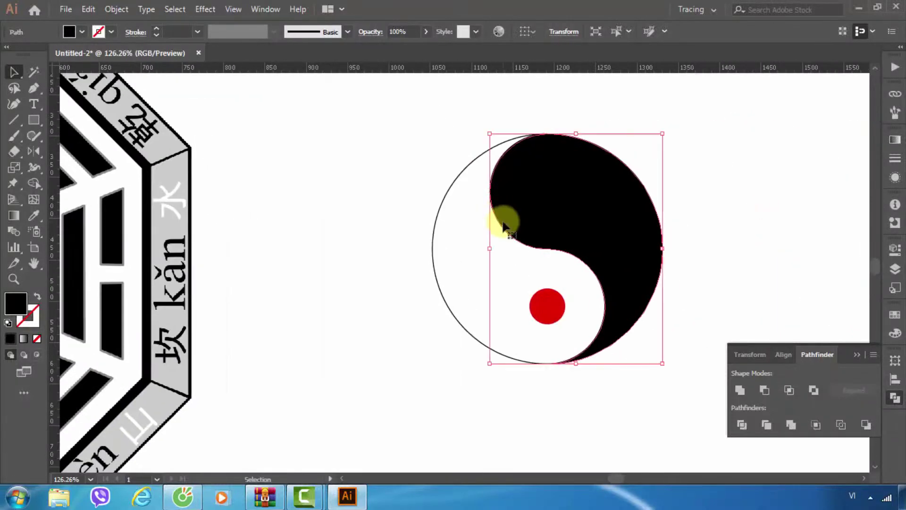
pyautogui.hotkey('ctrl', 'y')
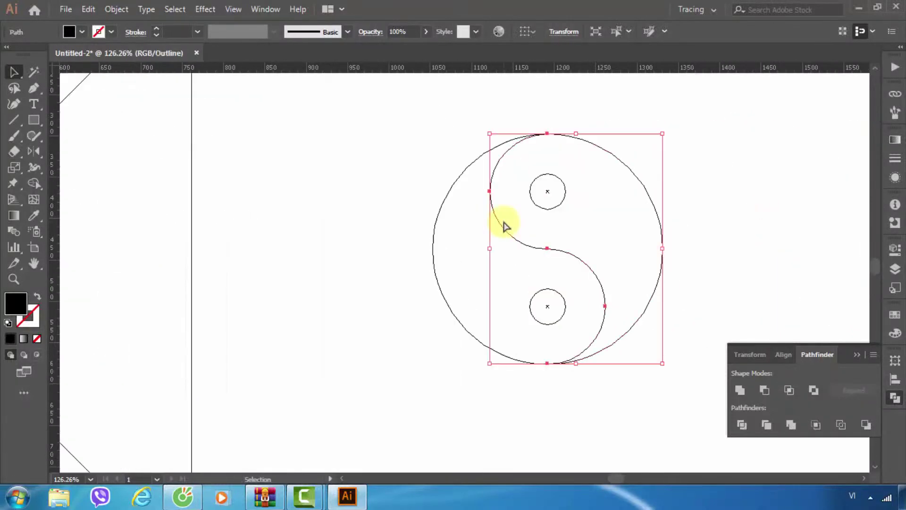
pyautogui.click(439, 152)
pyautogui.click(545, 176)
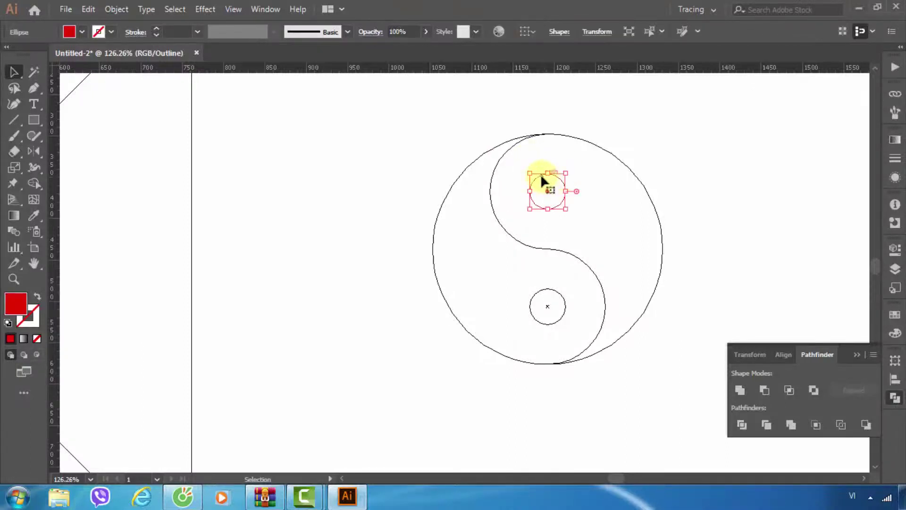
pyautogui.rightClick(541, 176)
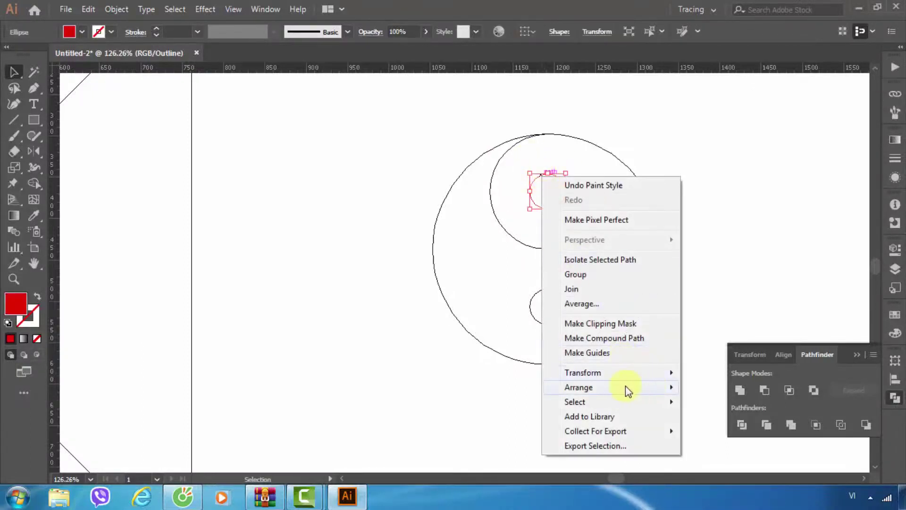
pyautogui.moveTo(579, 387)
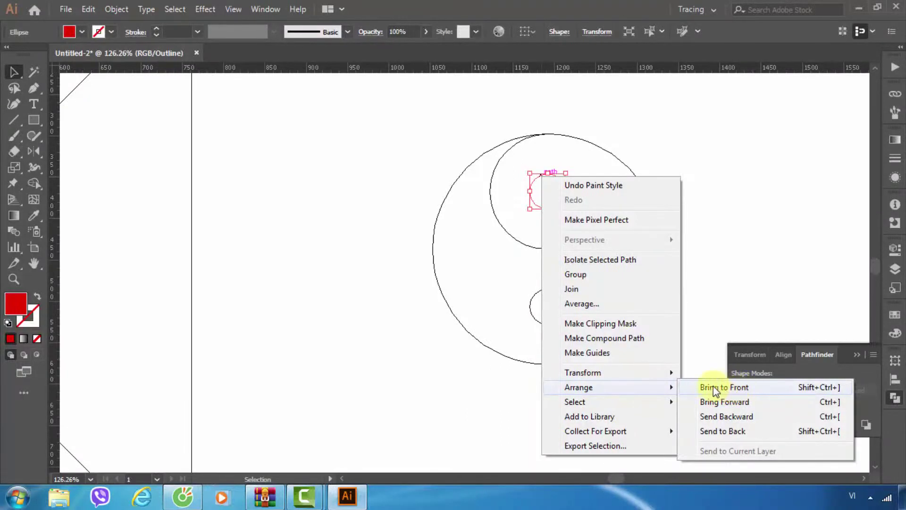
pyautogui.click(715, 388)
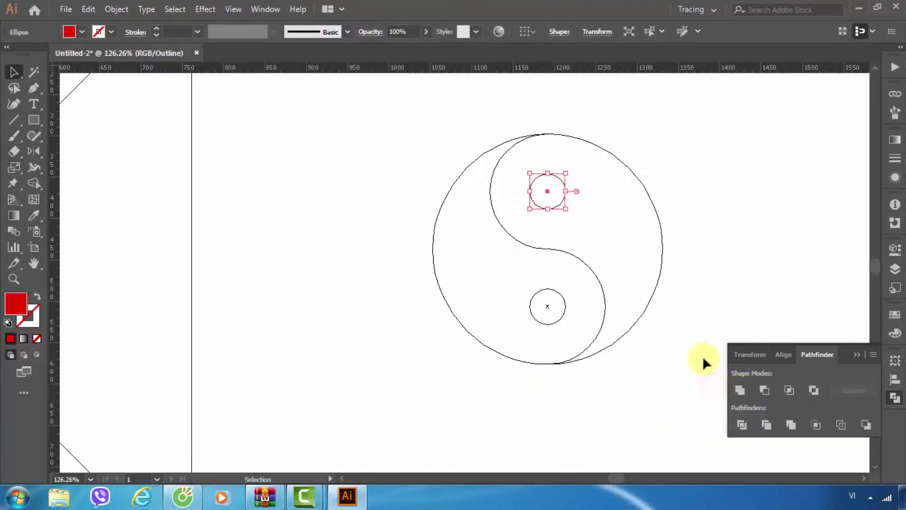
# Fill the upper dot white and return to the normal preview
pyautogui.doubleClick(16, 303)
pyautogui.moveTo(560, 166); pyautogui.dragTo(532, 151)
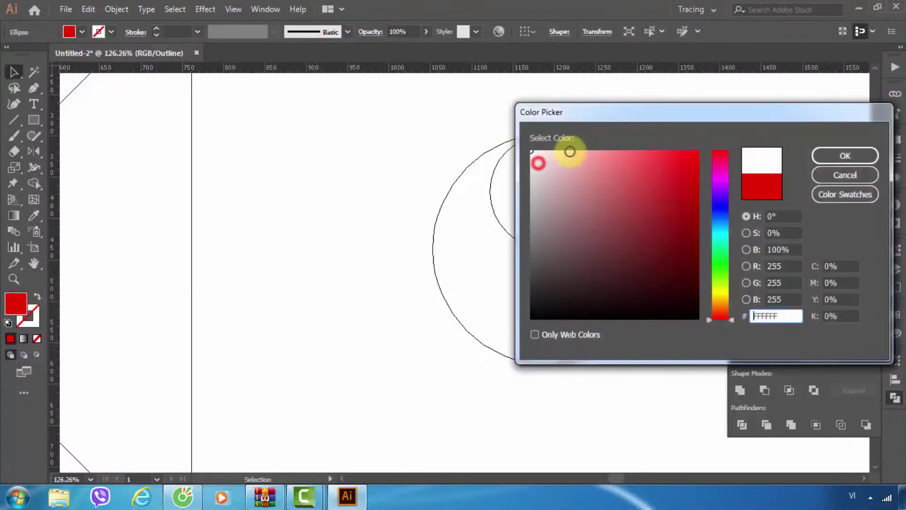
pyautogui.click(831, 155)
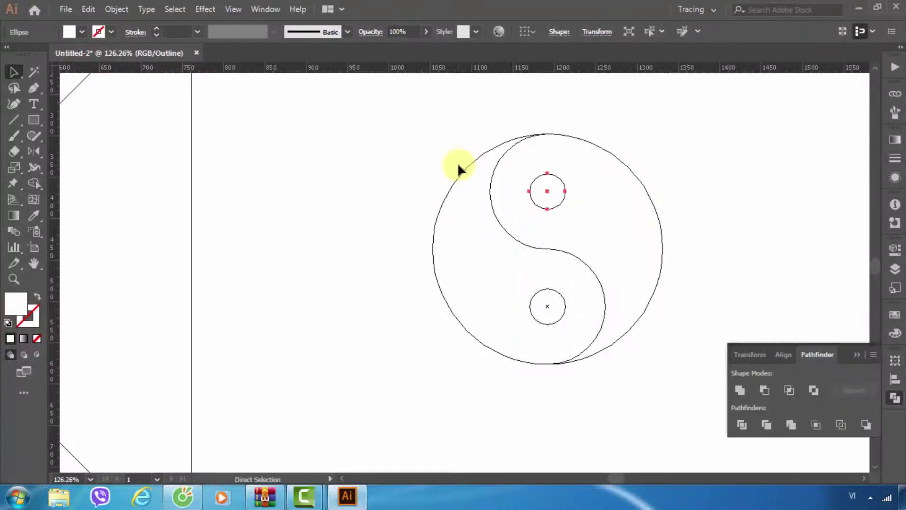
pyautogui.hotkey('ctrl', 'y')
pyautogui.click(417, 154)
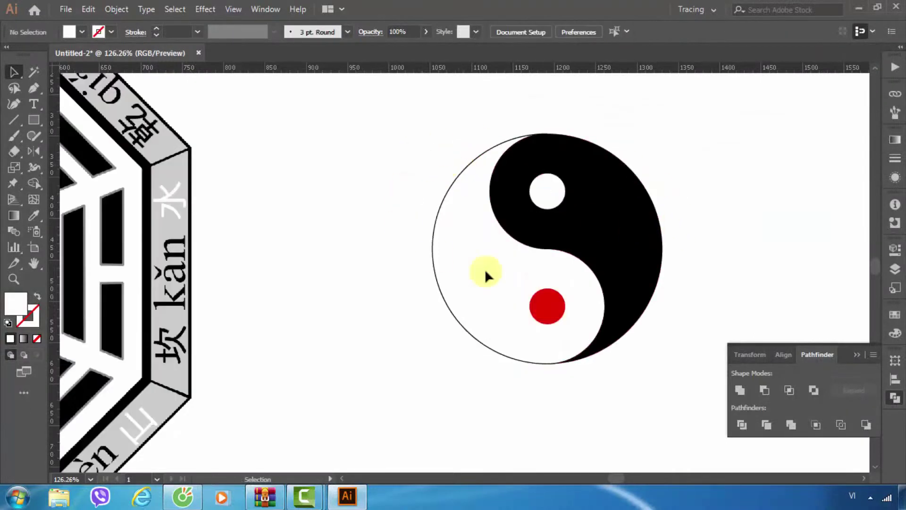
# Move the red dot to the centre of the yin-yang's lower lobe
pyautogui.moveTo(539, 315); pyautogui.dragTo(549, 311)
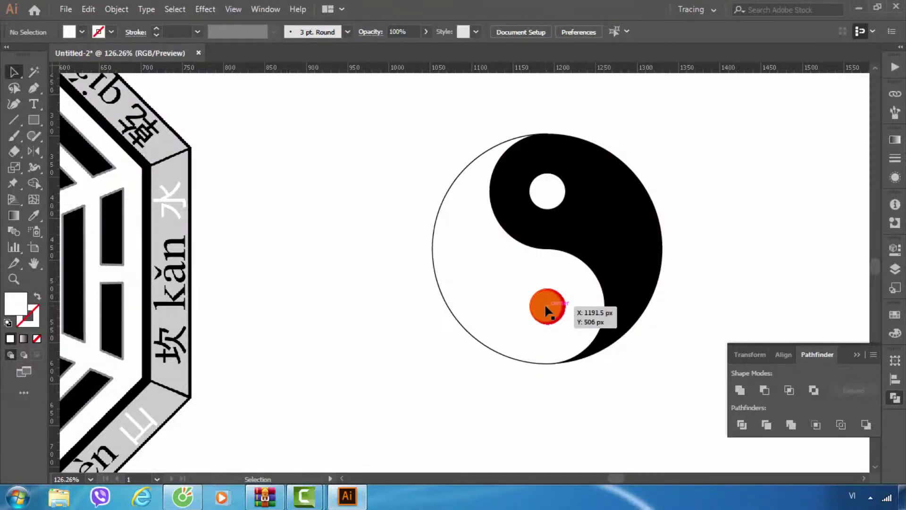
pyautogui.moveTo(546, 311); pyautogui.dragTo(546, 311)
pyautogui.hotkey('ctrl', '1')
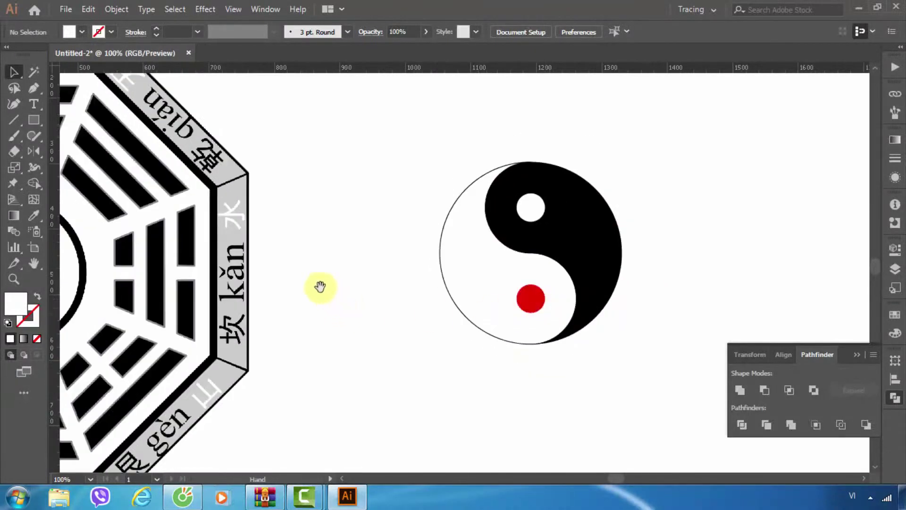
pyautogui.moveTo(320, 287); pyautogui.dragTo(529, 256)
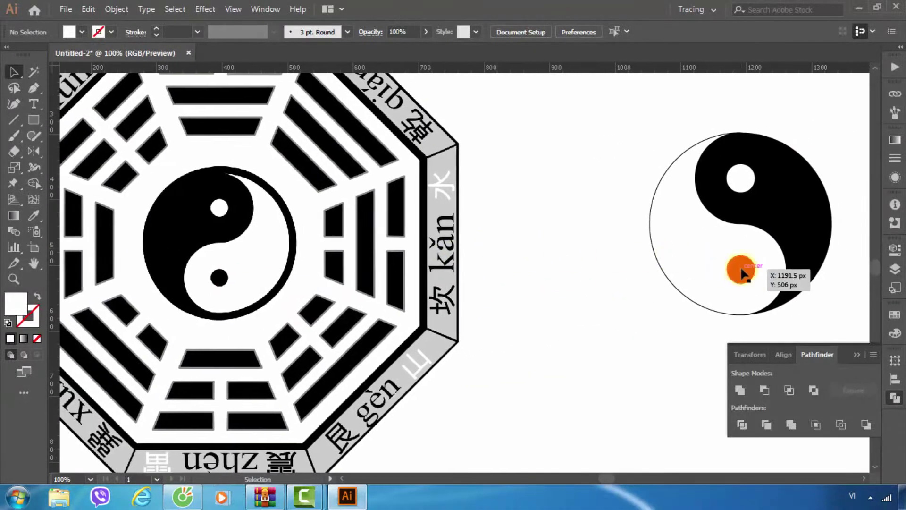
# Change the lower dot's fill from red to black
pyautogui.click(740, 271)
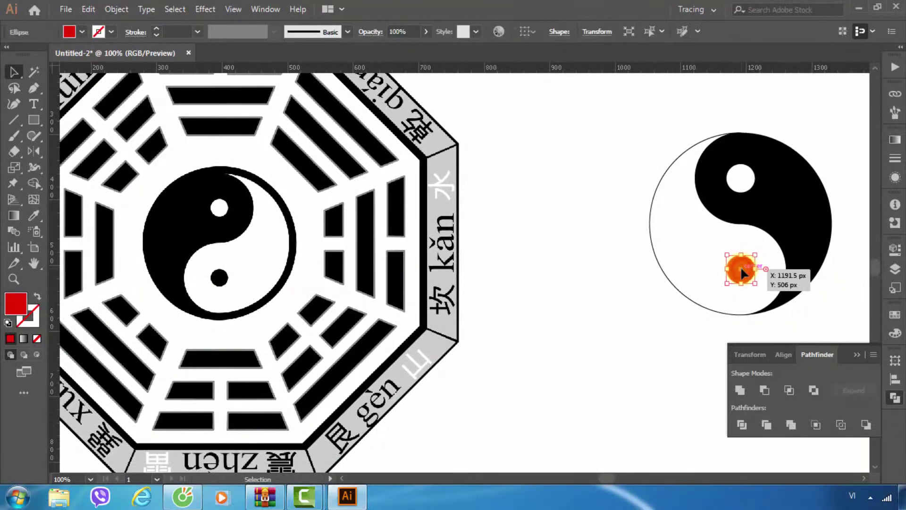
pyautogui.doubleClick(21, 312)
pyautogui.click(697, 318)
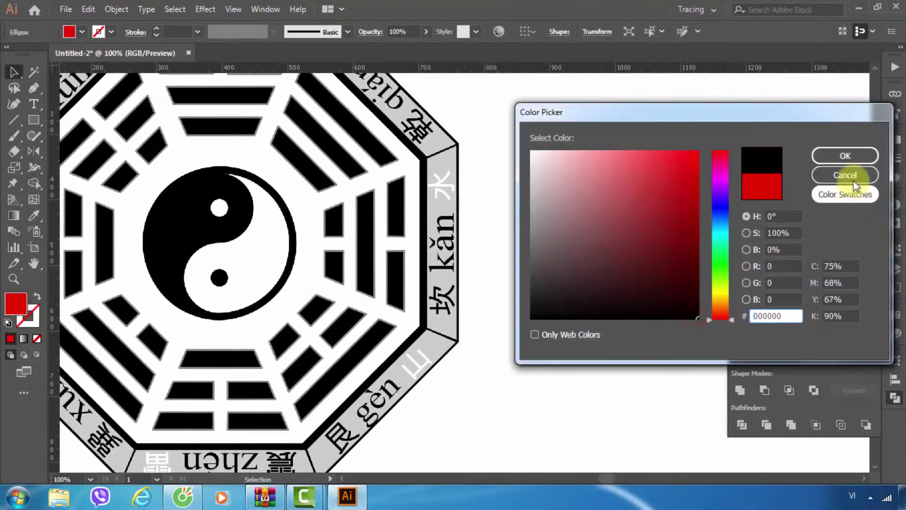
pyautogui.click(840, 154)
pyautogui.click(532, 157)
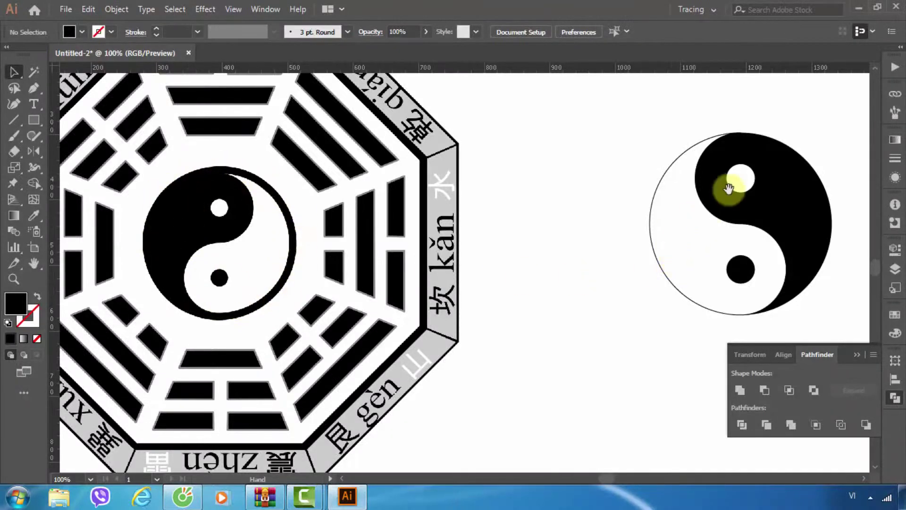
# Group all the yin-yang pieces and move the group slightly up and left
pyautogui.moveTo(732, 187); pyautogui.dragTo(528, 216)
pyautogui.moveTo(407, 126); pyautogui.dragTo(652, 366)
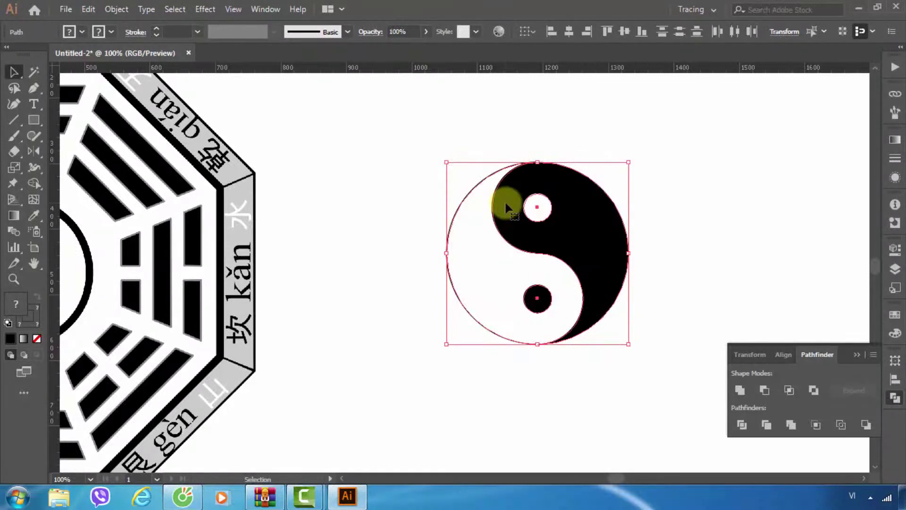
pyautogui.press('a')
pyautogui.press('v')
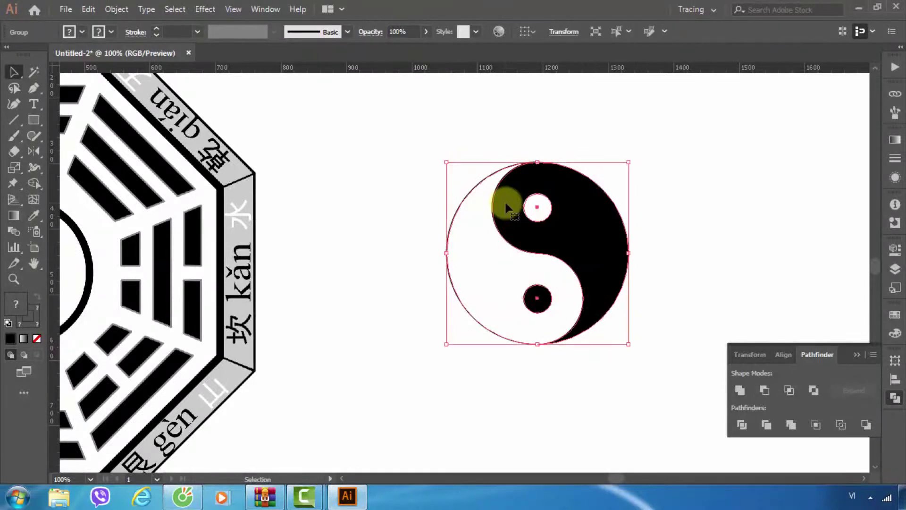
pyautogui.click(421, 152)
pyautogui.moveTo(547, 221); pyautogui.dragTo(510, 205)
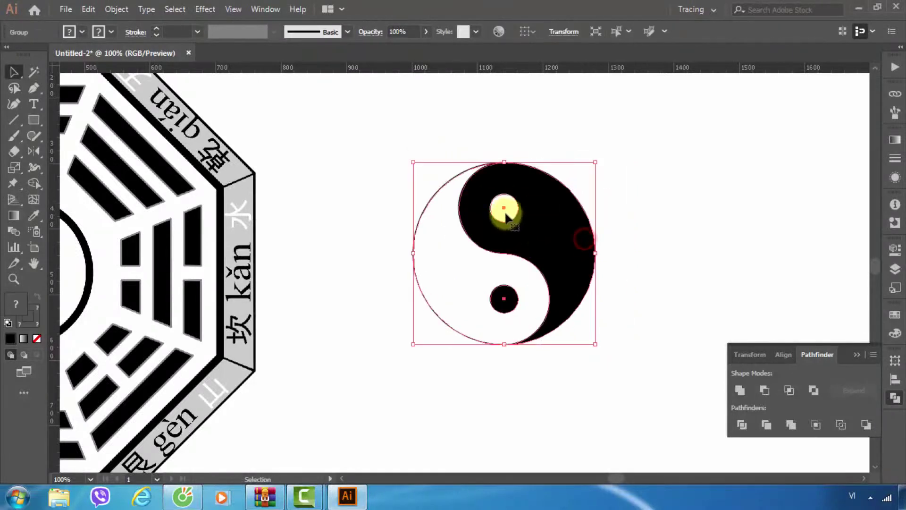
pyautogui.moveTo(570, 207); pyautogui.dragTo(538, 207)
pyautogui.click(588, 206)
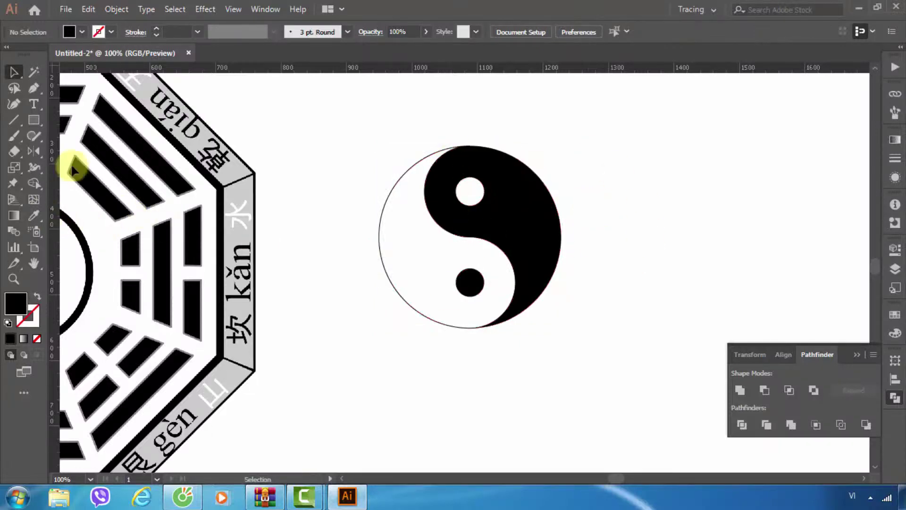
# Draw a large unfilled circle with a 7 pt black outline beside the yin-yang
pyautogui.click(32, 120)
pyautogui.click(90, 151)
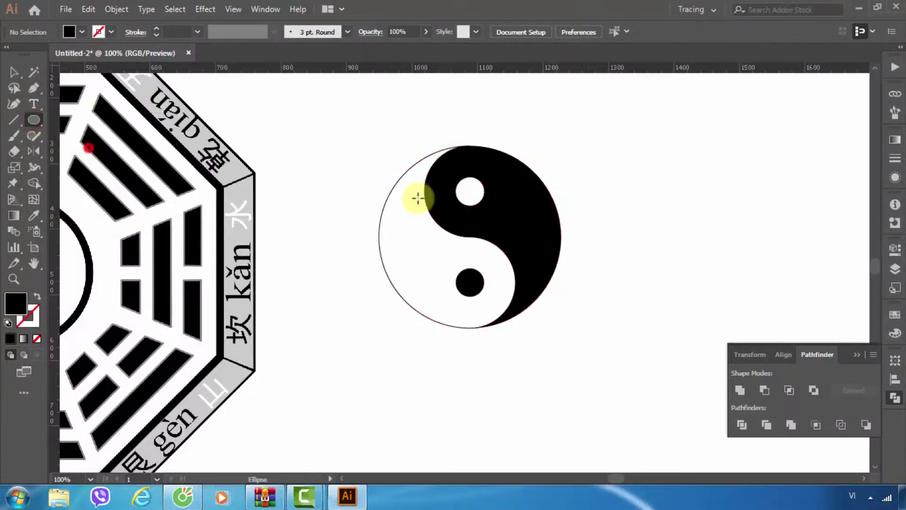
pyautogui.moveTo(591, 146)
pyautogui.mouseDown()
pyautogui.moveTo(751, 315)
pyautogui.moveTo(799, 354)
pyautogui.mouseUp()
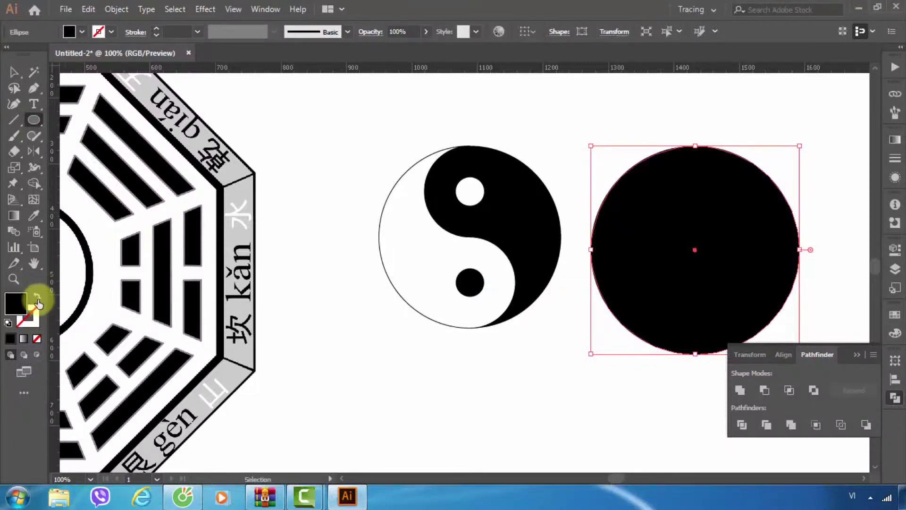
pyautogui.click(37, 297)
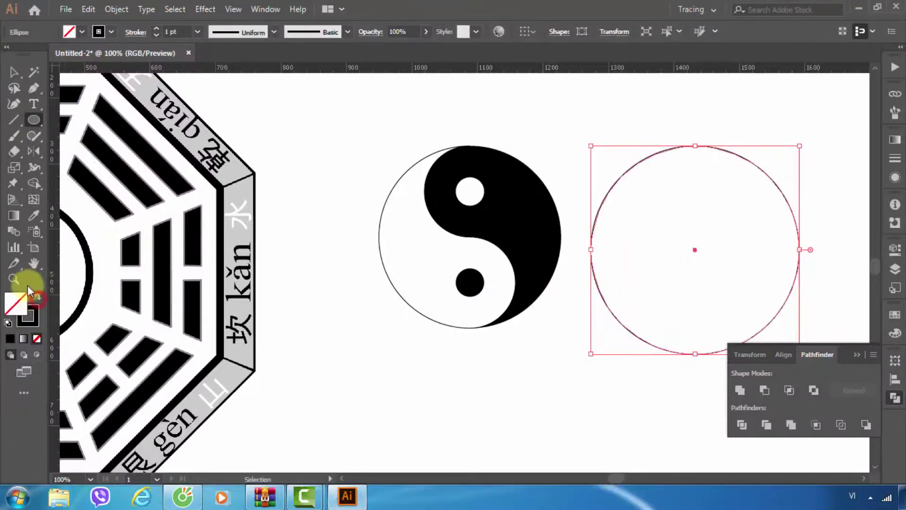
pyautogui.click(177, 31)
pyautogui.press('Up')
pyautogui.press('Up')
pyautogui.press('Up')
pyautogui.press('Up')
pyautogui.press('Up')
pyautogui.press('Up')
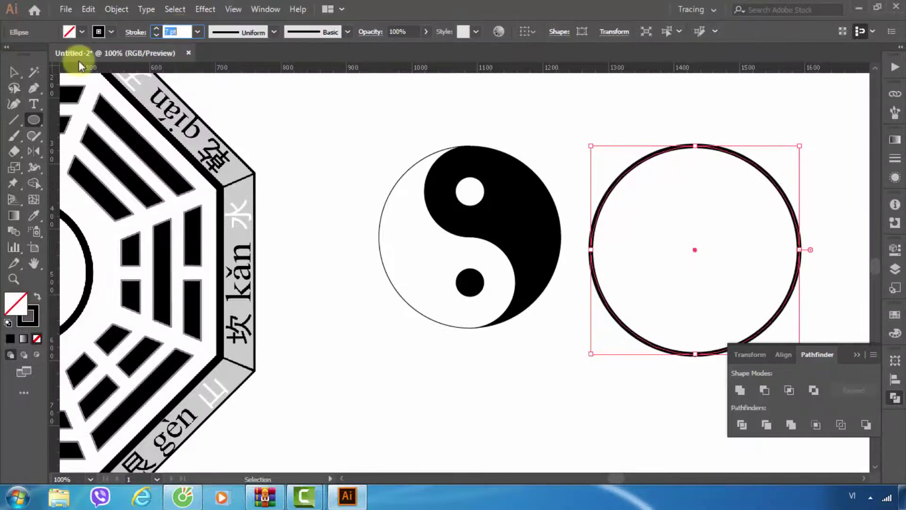
pyautogui.click(13, 72)
pyautogui.click(384, 122)
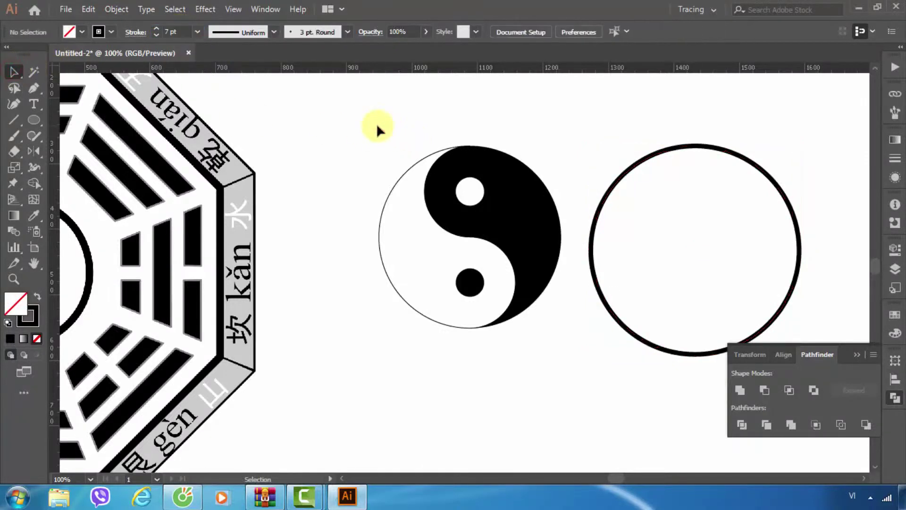
# Align the ring and yin-yang on vertical and horizontal centres
pyautogui.moveTo(375, 123); pyautogui.dragTo(735, 284)
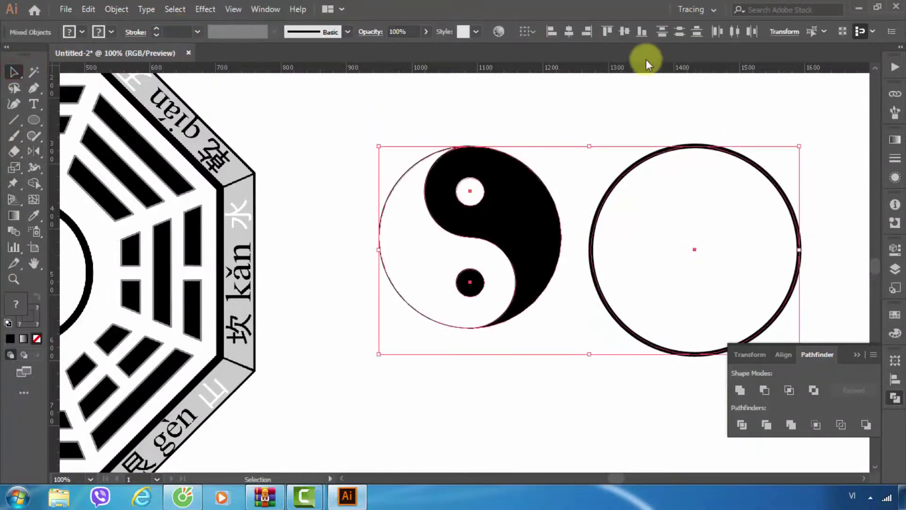
pyautogui.click(625, 31)
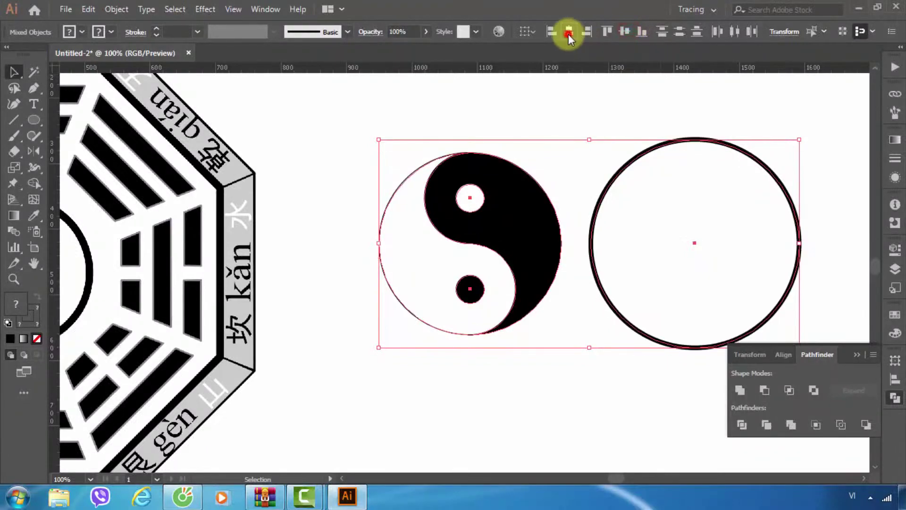
pyautogui.click(568, 32)
pyautogui.click(734, 134)
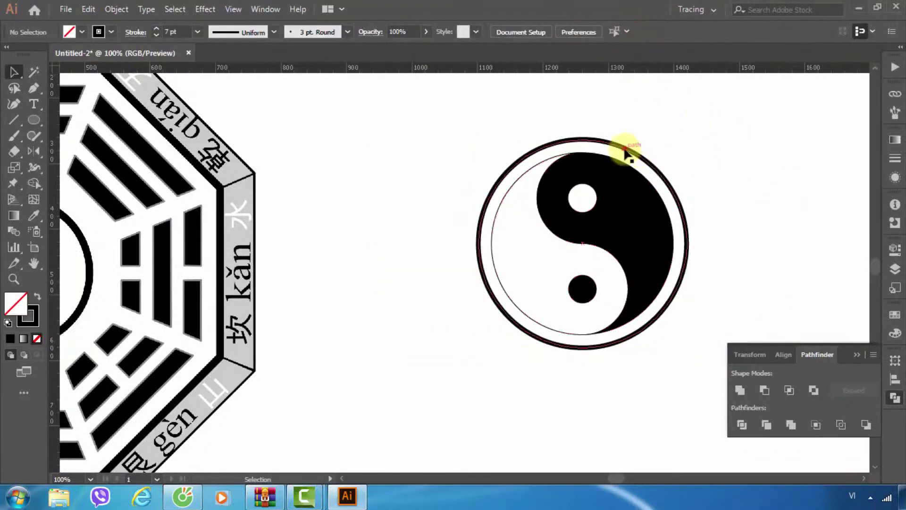
# Raise the ring's stroke to 9 pt and shrink it to hug the yin-yang
pyautogui.click(625, 150)
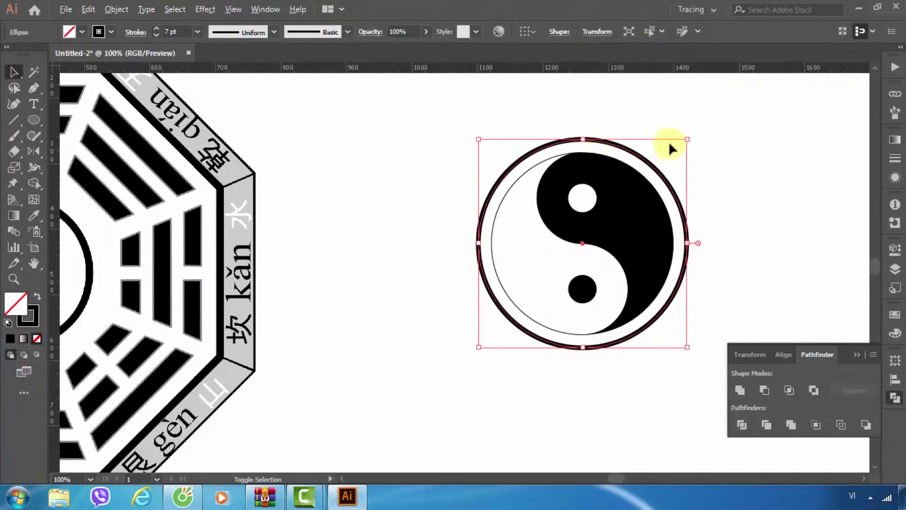
pyautogui.moveTo(689, 140); pyautogui.dragTo(678, 145)
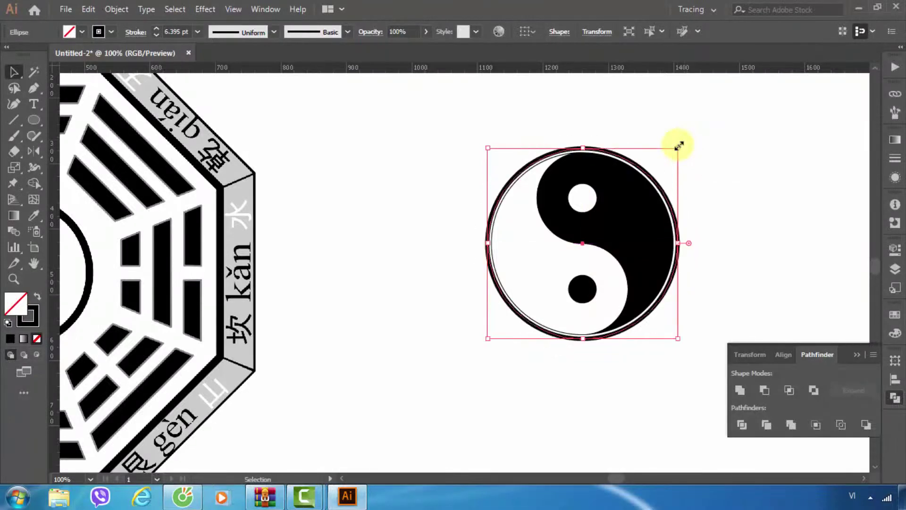
pyautogui.doubleClick(188, 32)
pyautogui.write('8')
pyautogui.press('Return')
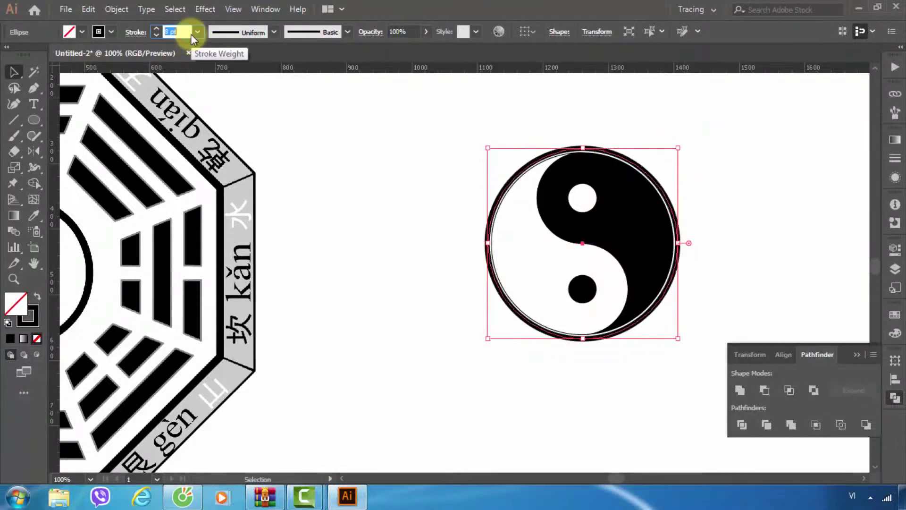
pyautogui.press('Up')
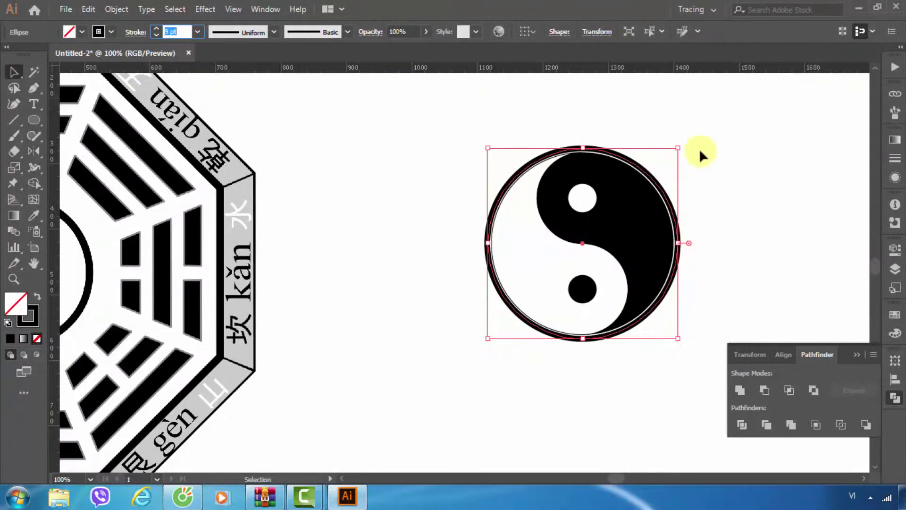
pyautogui.moveTo(678, 148); pyautogui.dragTo(673, 150)
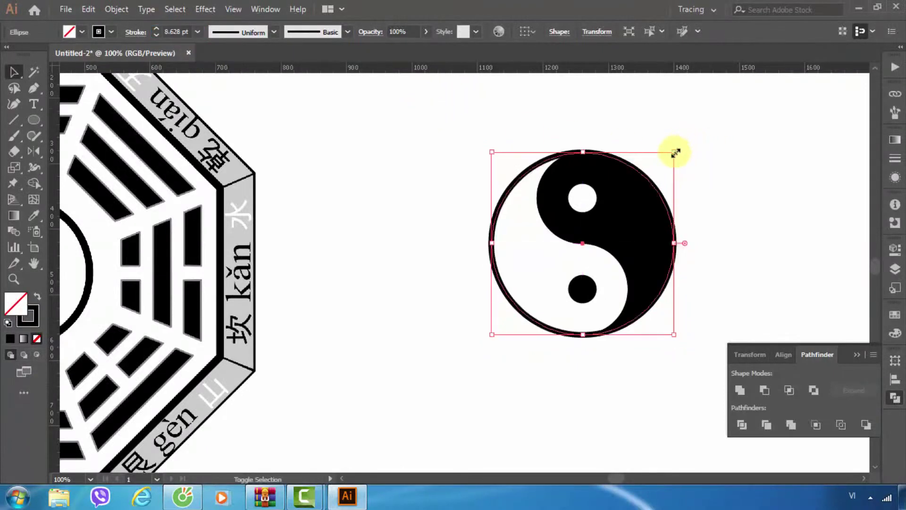
pyautogui.click(730, 150)
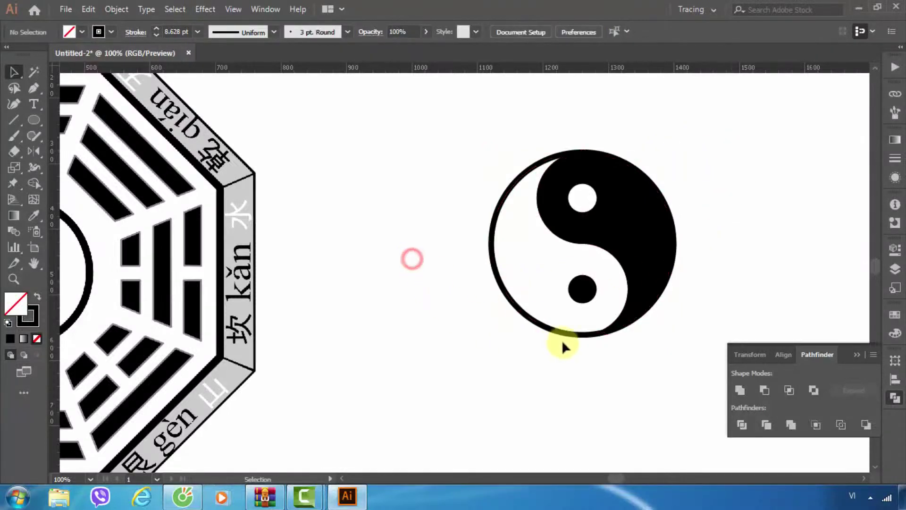
# Send the outer ring behind the yin-yang with Arrange > Send to Back
pyautogui.click(551, 153)
pyautogui.rightClick(554, 160)
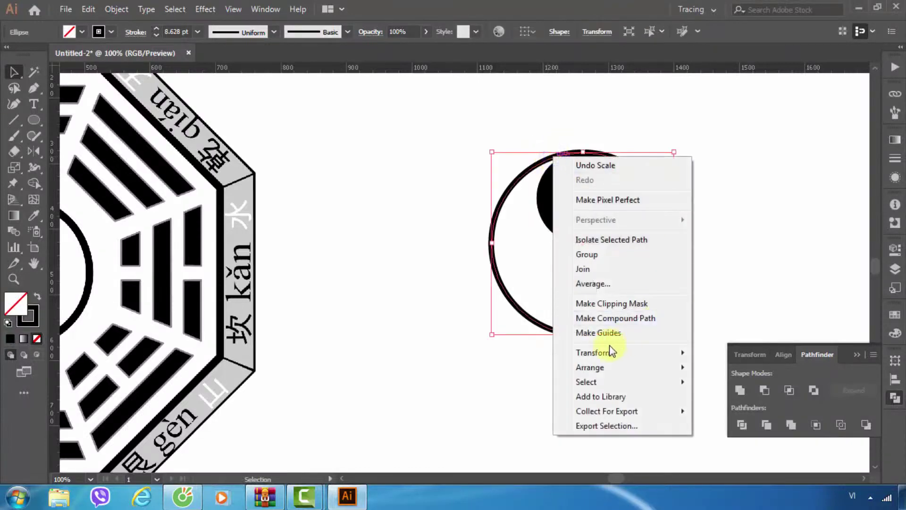
pyautogui.click(611, 368)
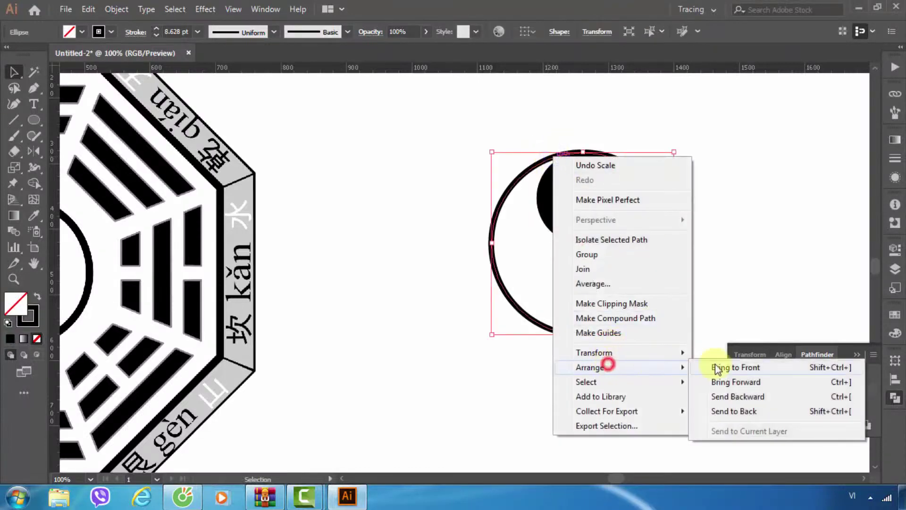
pyautogui.click(722, 411)
pyautogui.click(780, 246)
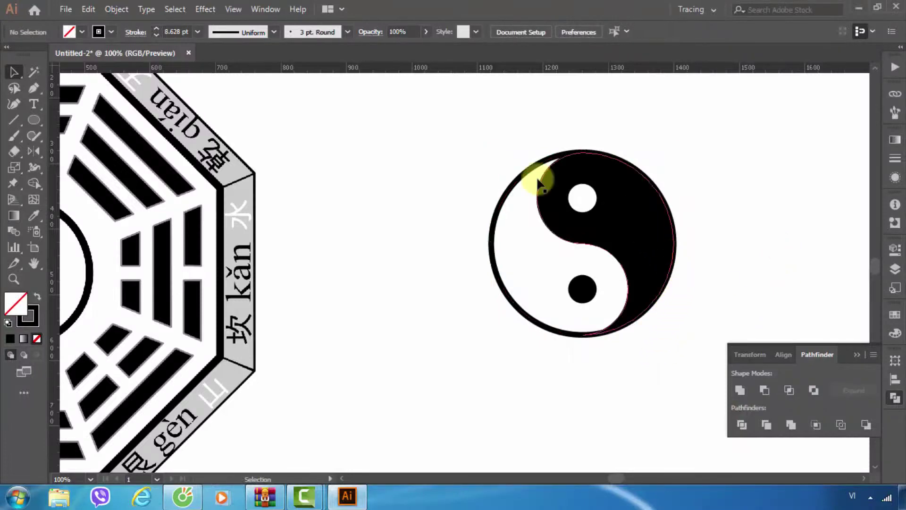
# Group the ring and yin-yang parts together and nudge the group up-left
pyautogui.moveTo(449, 115); pyautogui.dragTo(696, 371)
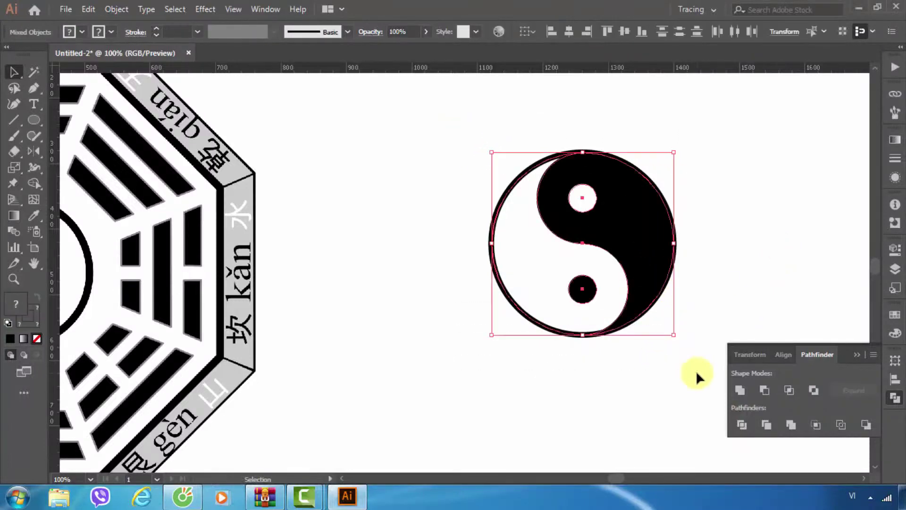
pyautogui.press('a')
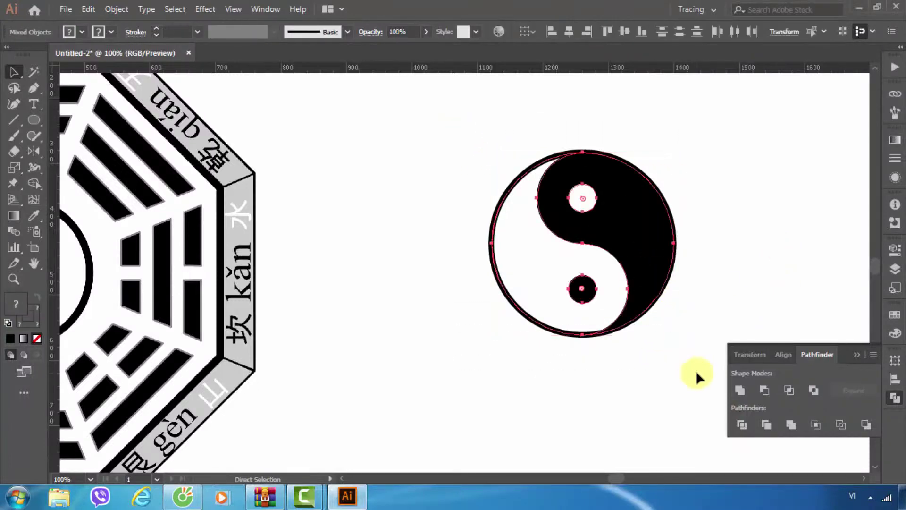
pyautogui.hotkey('ctrl', 'g')
pyautogui.press('v')
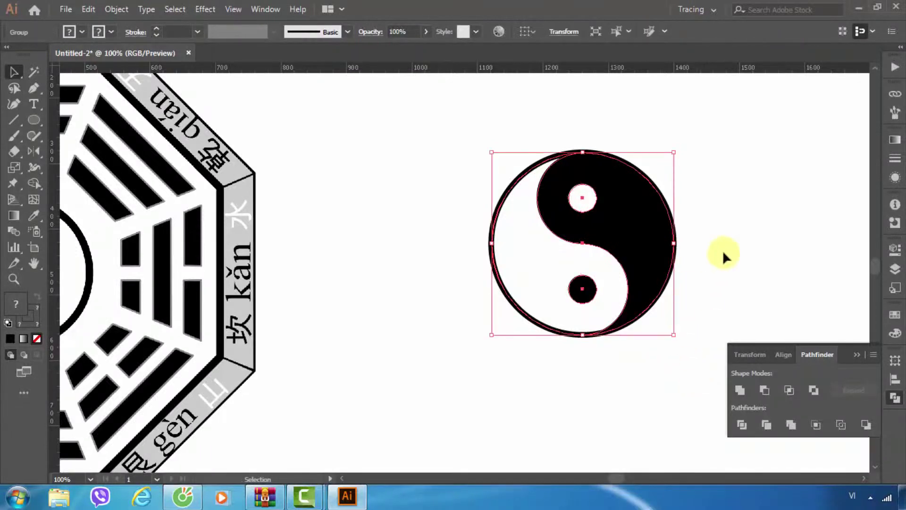
pyautogui.click(722, 253)
pyautogui.moveTo(623, 238)
pyautogui.mouseDown()
pyautogui.moveTo(663, 240)
pyautogui.moveTo(644, 225)
pyautogui.mouseUp()
pyautogui.click(719, 221)
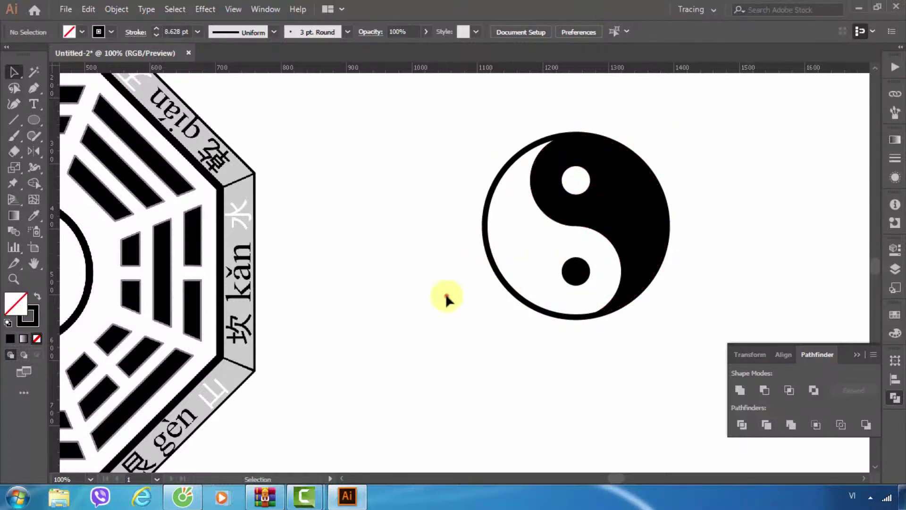
# Zoom out and move the grouped yin-yang to sit just right of the bagua octagon
pyautogui.hotkey('ctrl', '-')
pyautogui.hotkey('ctrl', '-')
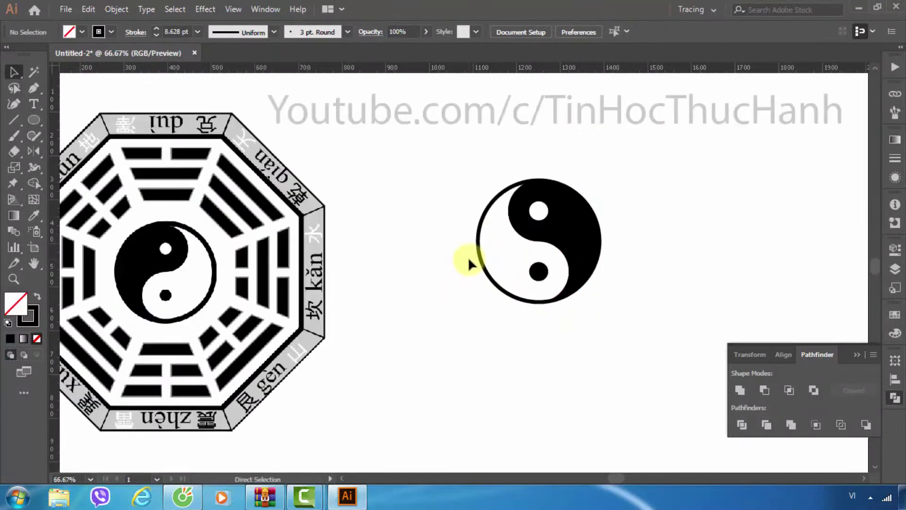
pyautogui.hotkey('ctrl', '-')
pyautogui.hotkey('ctrl', '+')
pyautogui.hotkey('ctrl', '+')
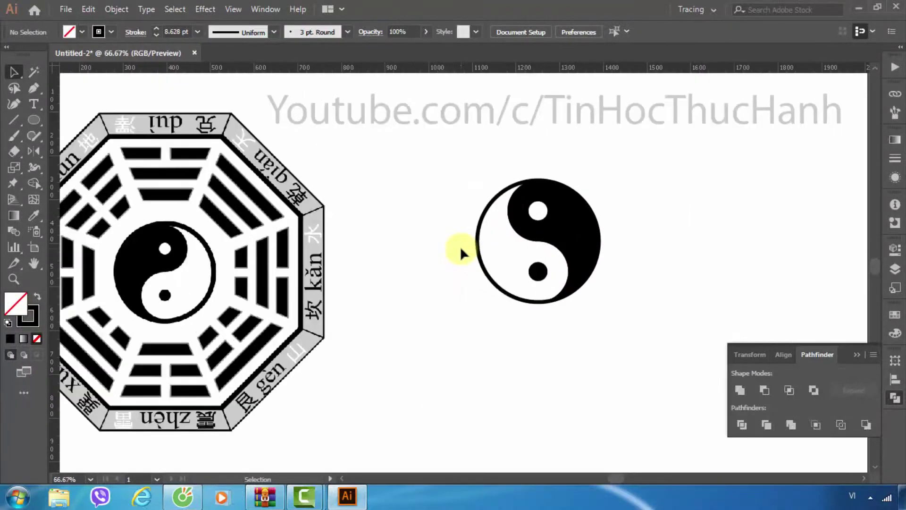
pyautogui.hscroll(-5, 329, 242)
pyautogui.hscroll(2, 537, 174)
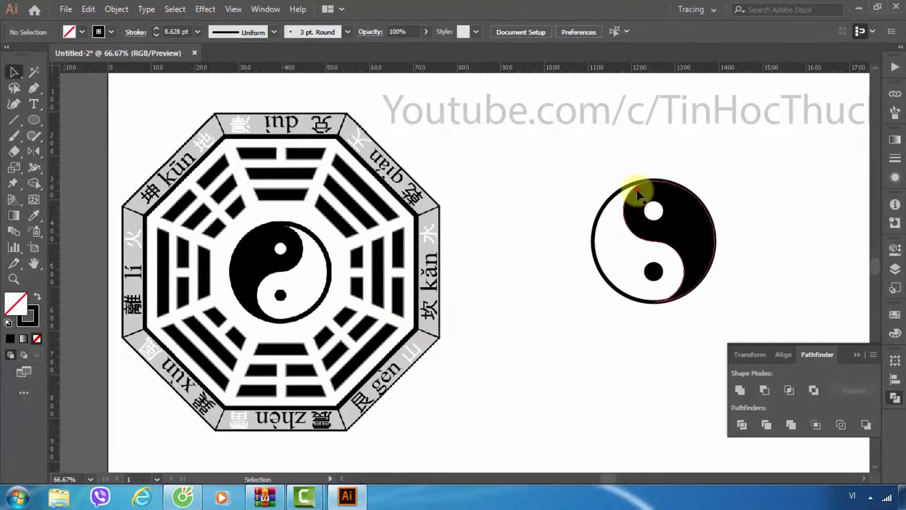
pyautogui.moveTo(662, 191); pyautogui.dragTo(514, 148)
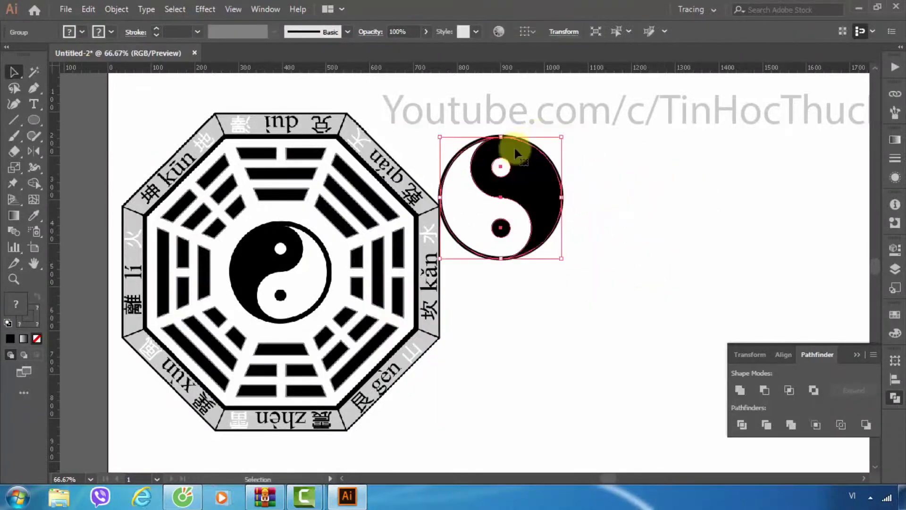
pyautogui.moveTo(508, 182); pyautogui.dragTo(517, 182)
pyautogui.click(654, 178)
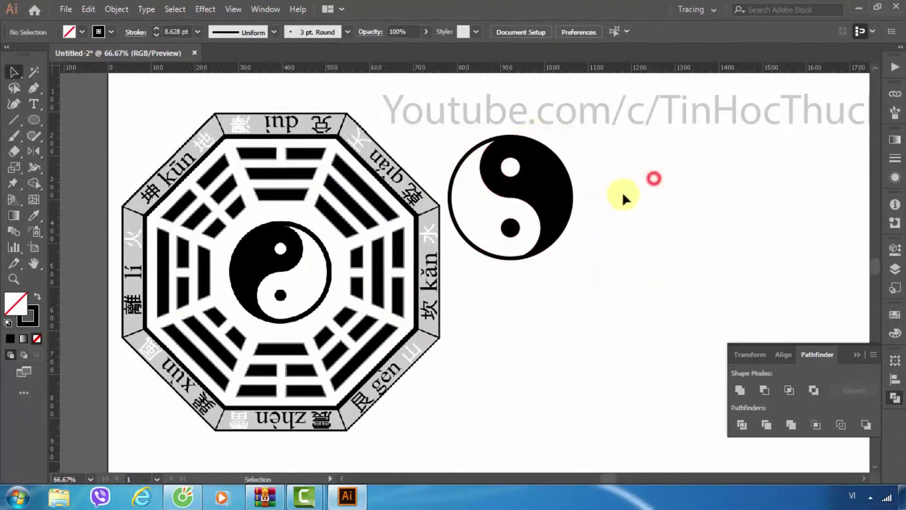
pyautogui.moveTo(711, 197); pyautogui.dragTo(650, 203)
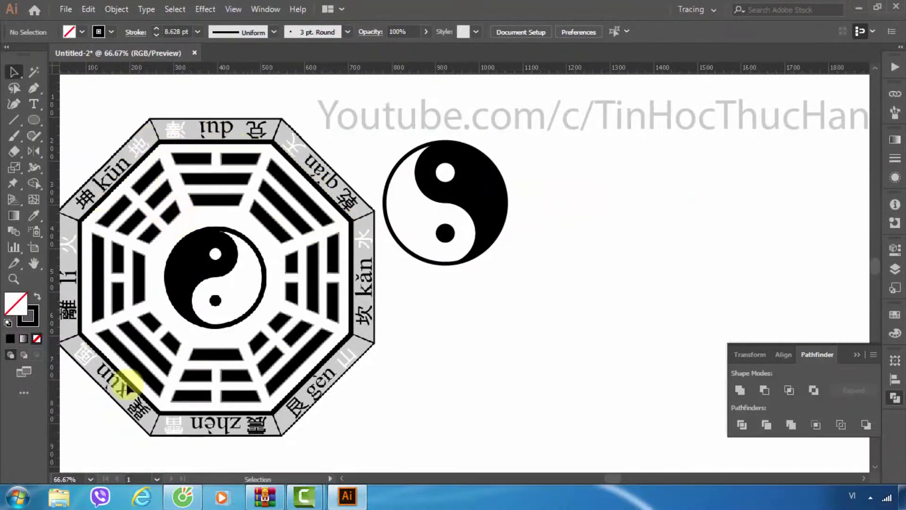
pyautogui.click(33, 121)
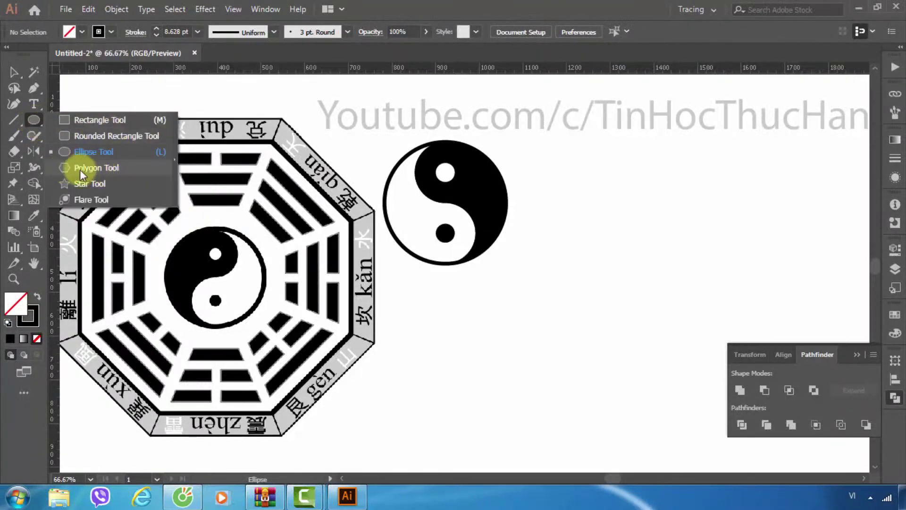
# Create an 8-sided polygon with 50 px radius below-right of the yin-yang
pyautogui.click(111, 168)
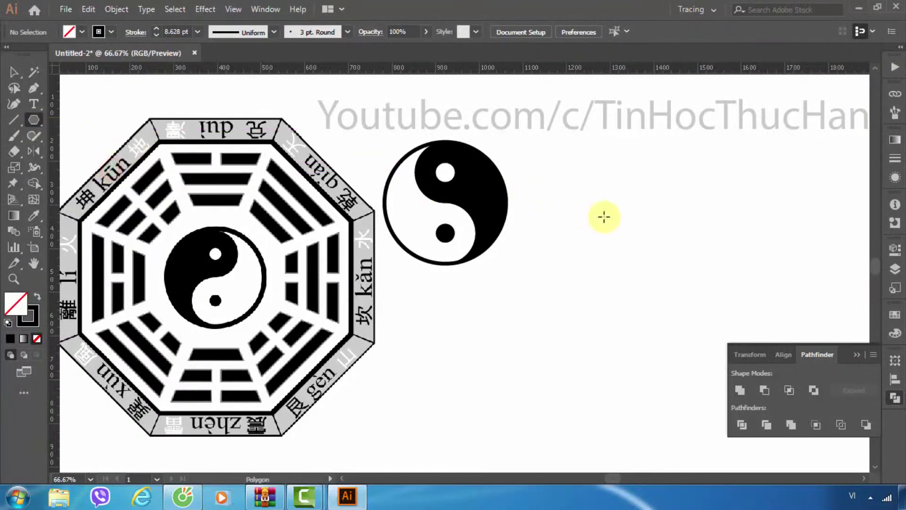
pyautogui.click(573, 286)
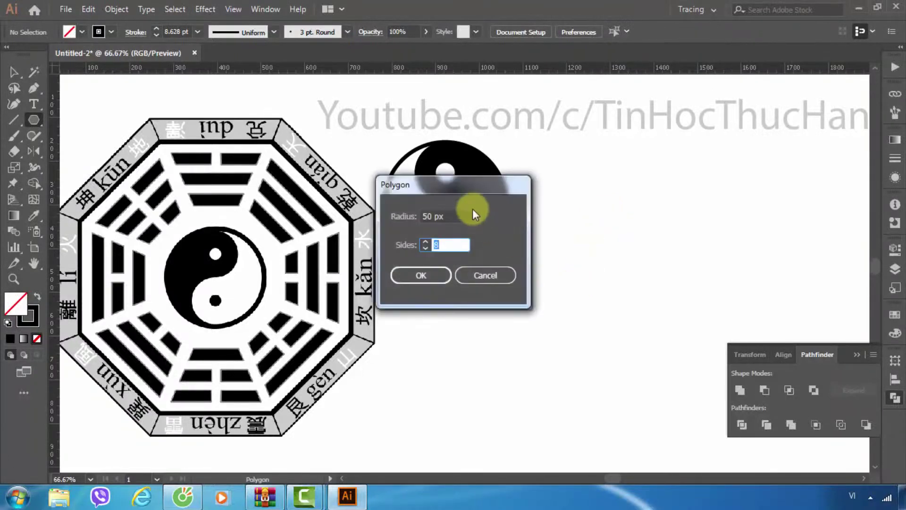
pyautogui.moveTo(462, 191); pyautogui.dragTo(623, 191)
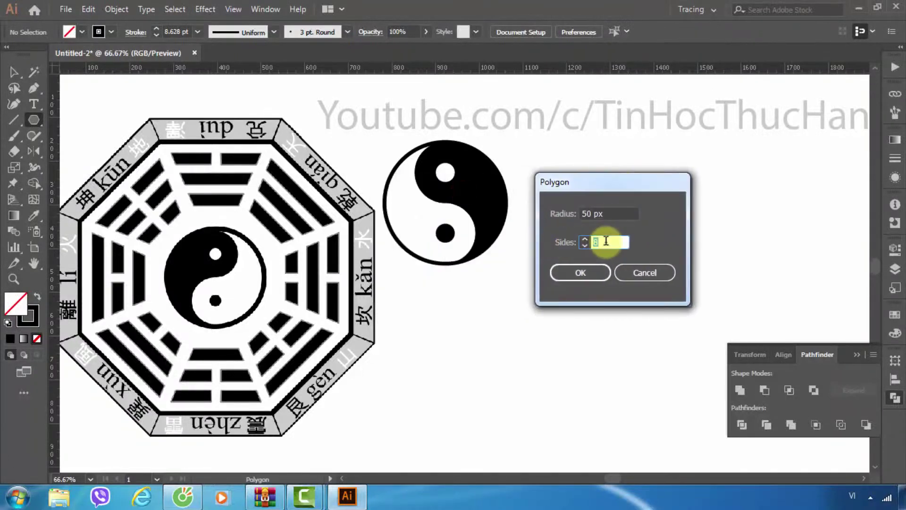
pyautogui.click(607, 242)
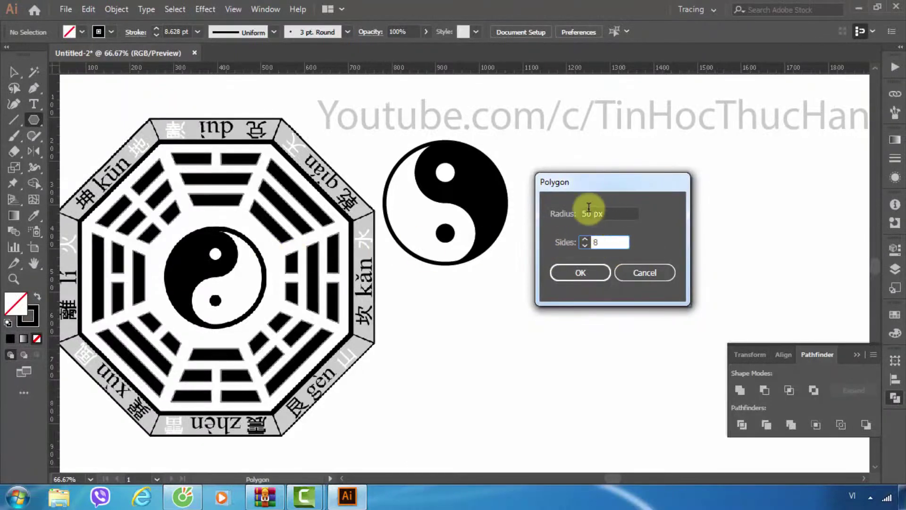
pyautogui.click(580, 273)
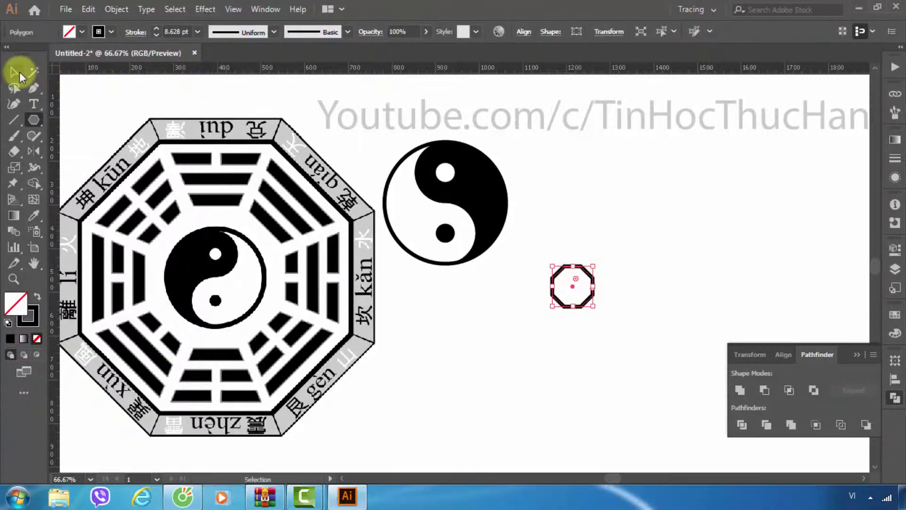
pyautogui.click(13, 71)
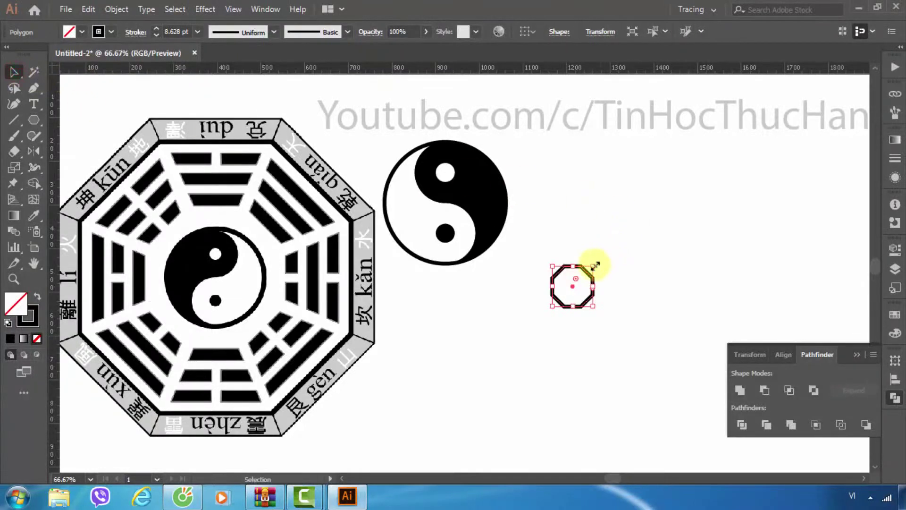
# Enlarge the octagon from its corner handles to roughly 355 px wide
pyautogui.moveTo(593, 265); pyautogui.dragTo(758, 162)
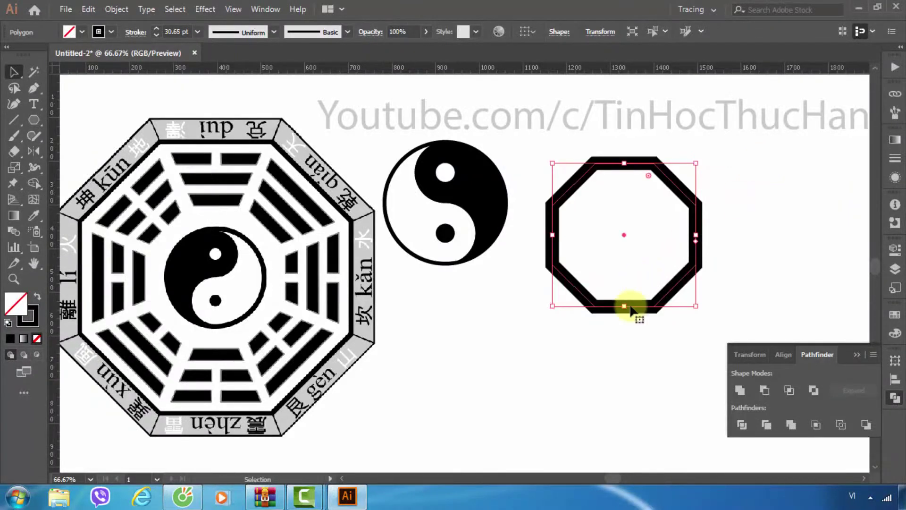
pyautogui.moveTo(606, 306); pyautogui.dragTo(615, 374)
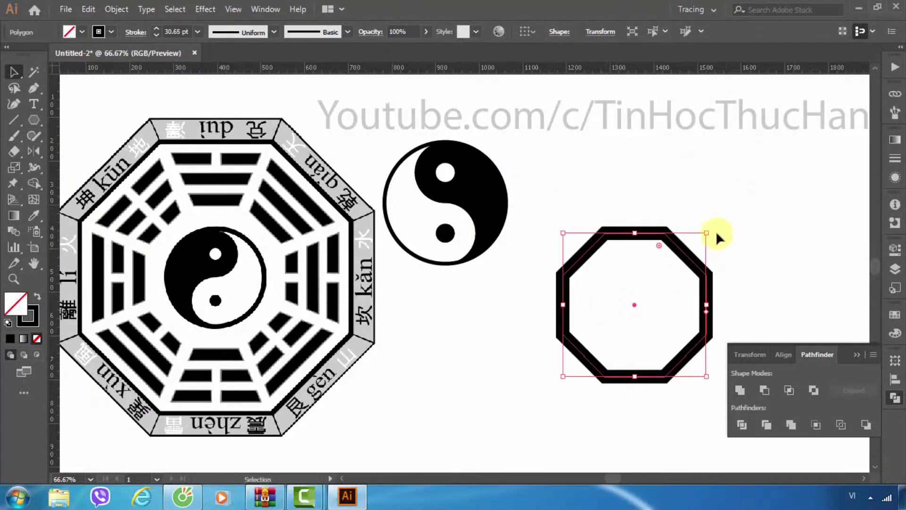
pyautogui.moveTo(709, 231); pyautogui.dragTo(742, 197)
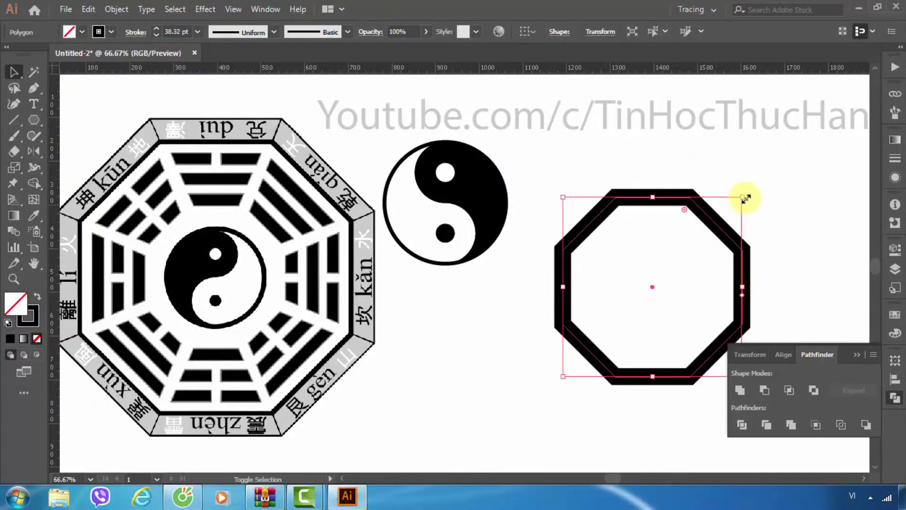
pyautogui.click(854, 354)
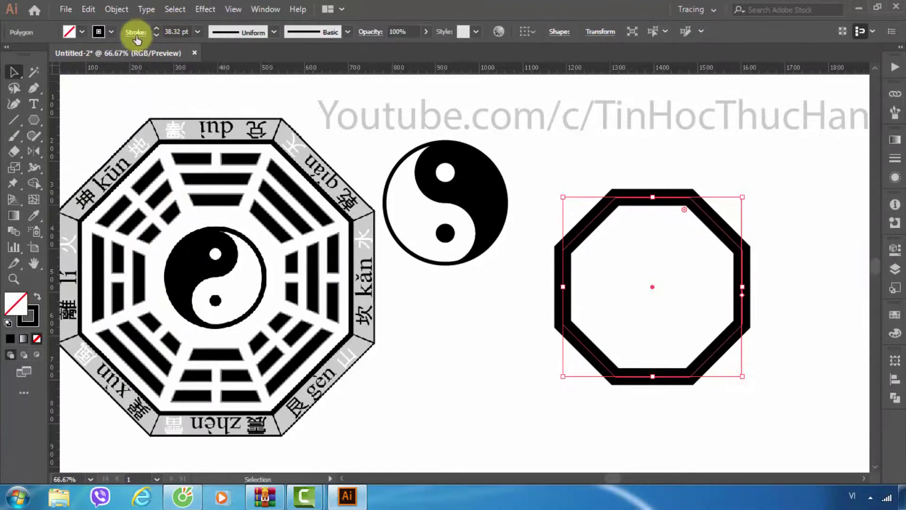
# Set the octagon's black outline weight to 26 pt after previewing 24–25 pt
pyautogui.click(173, 32)
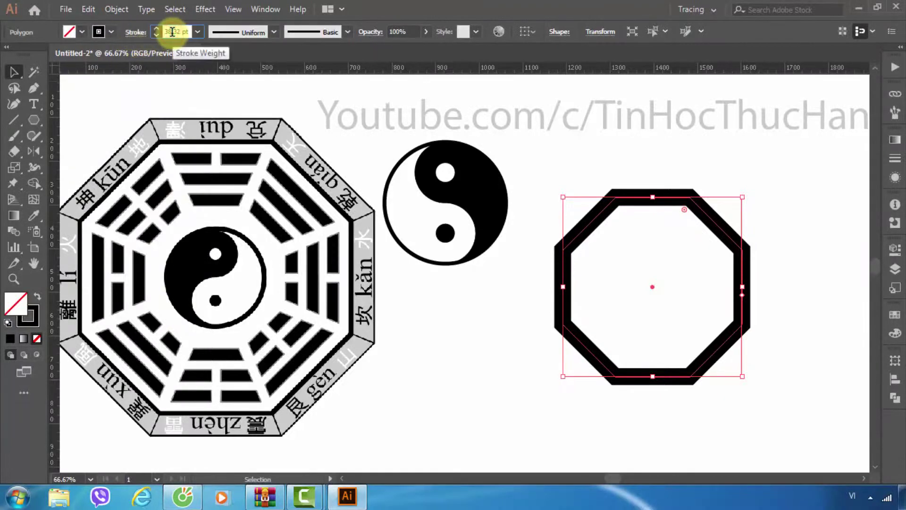
pyautogui.scroll(-2, 173, 32)
pyautogui.scroll(-2, 172, 31)
pyautogui.scroll(-2, 172, 32)
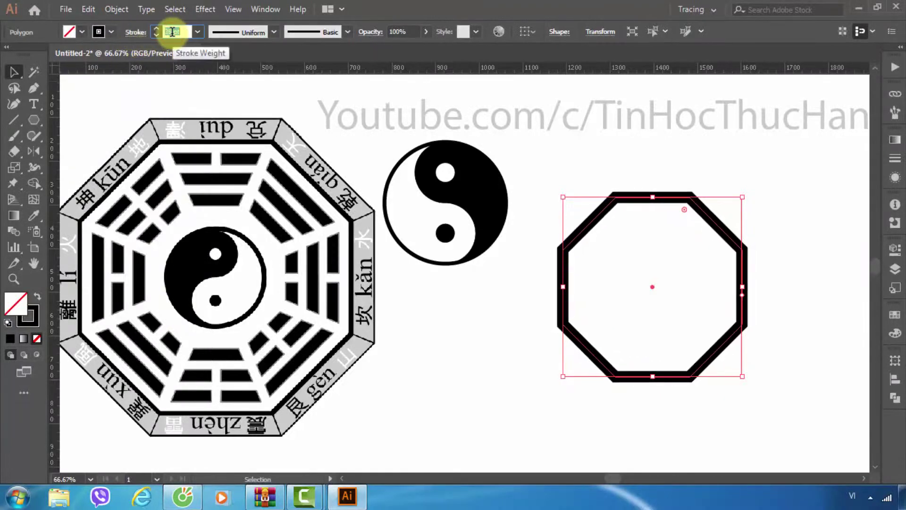
pyautogui.click(549, 174)
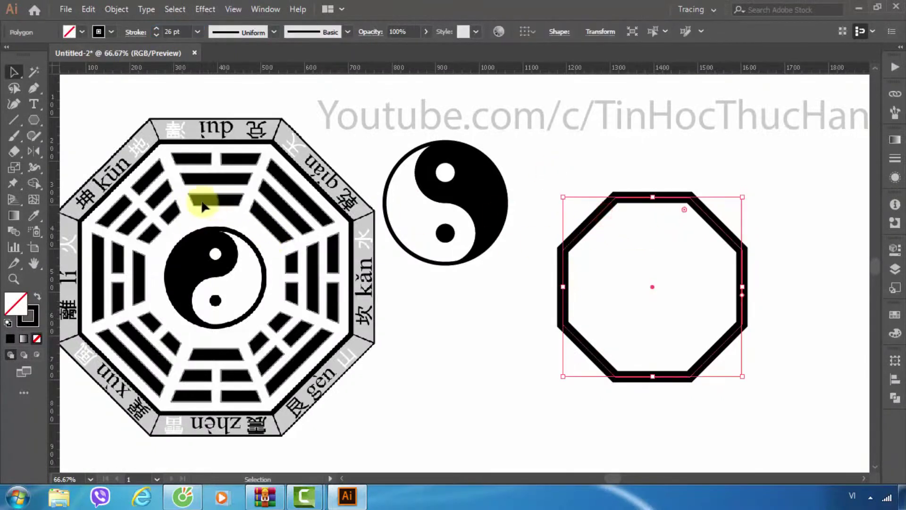
pyautogui.click(188, 32)
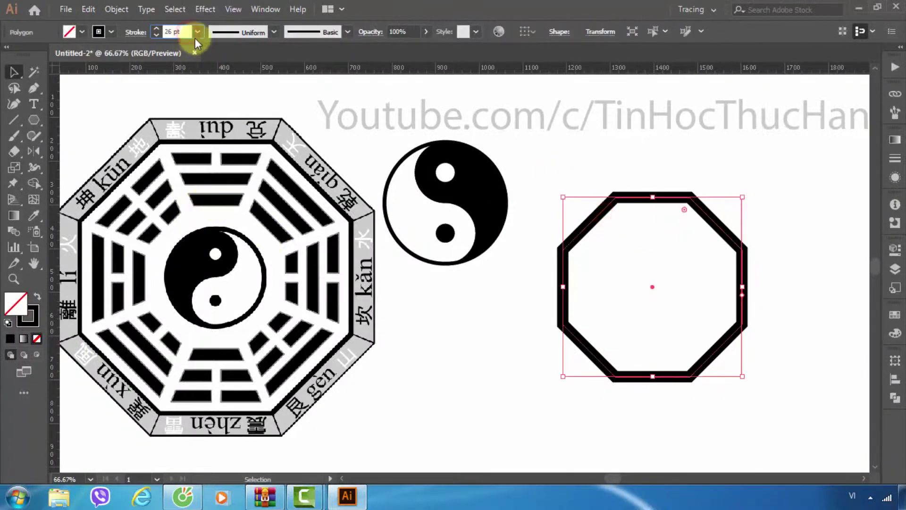
pyautogui.press('Down')
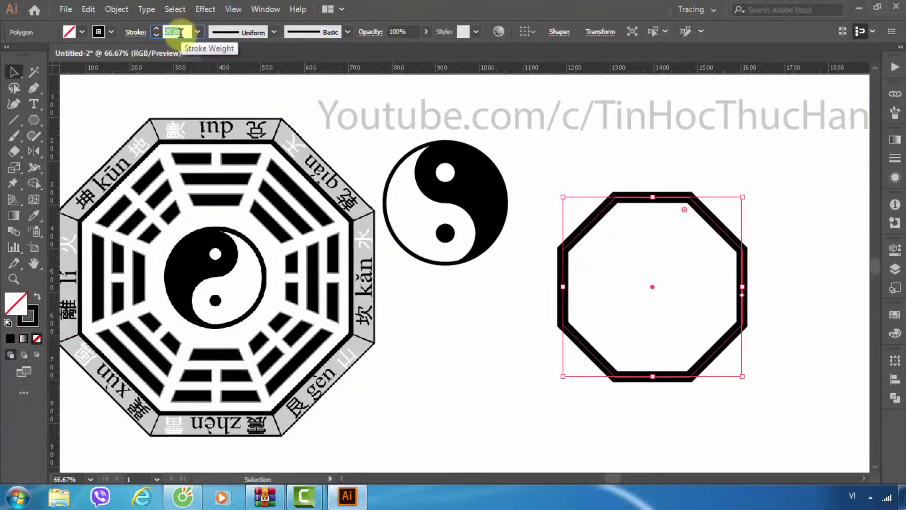
pyautogui.press('Down')
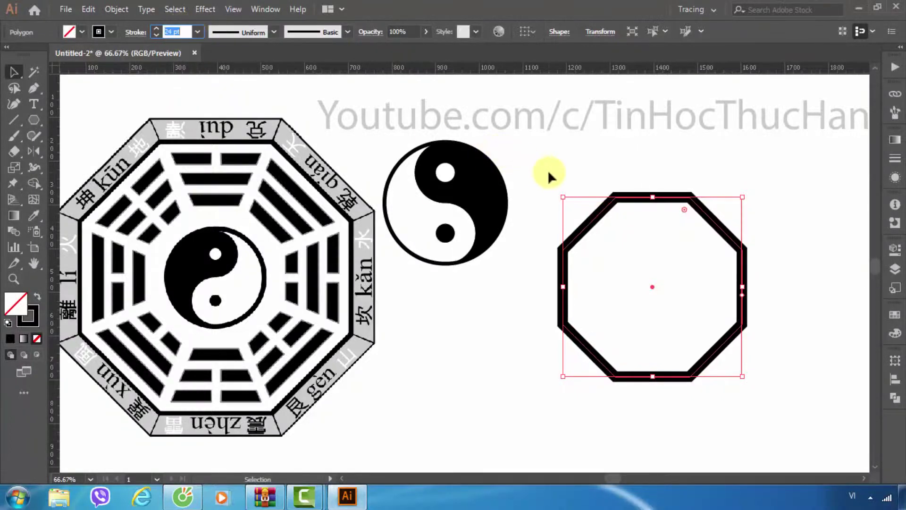
pyautogui.click(548, 173)
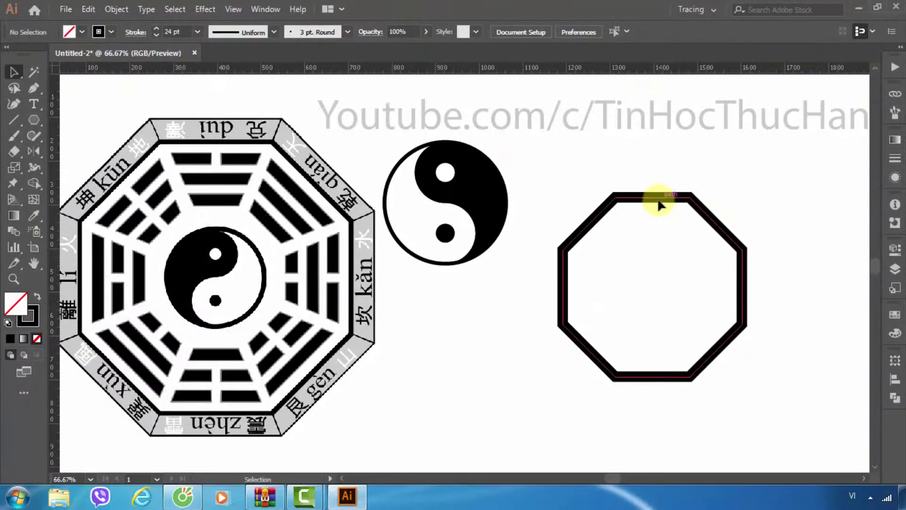
pyautogui.click(639, 200)
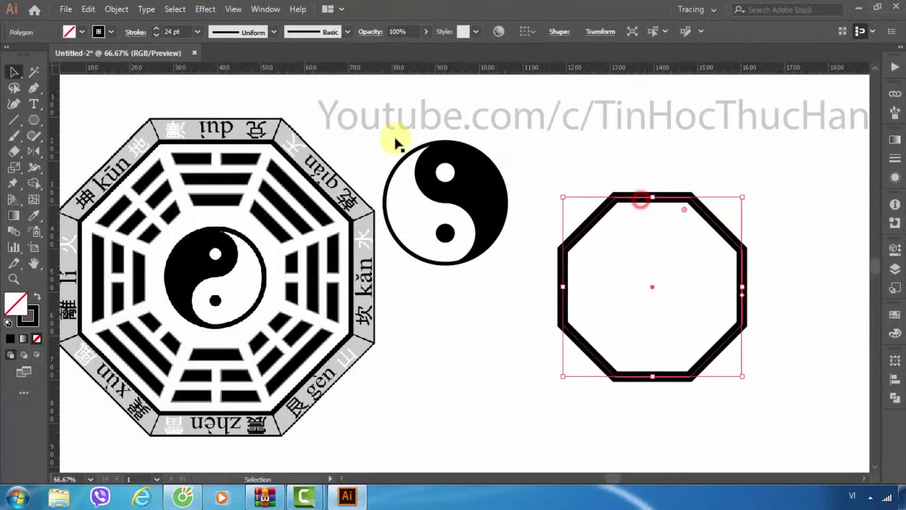
pyautogui.click(173, 32)
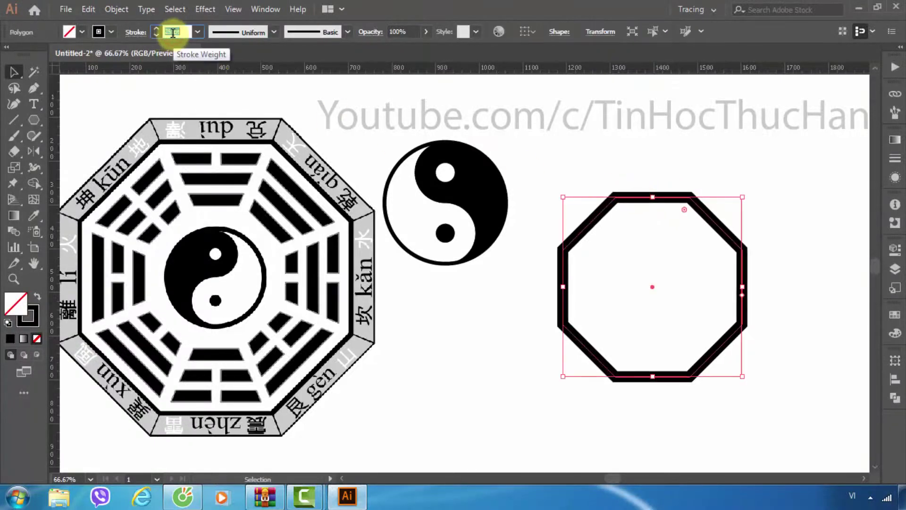
pyautogui.press('Up')
pyautogui.press('Up')
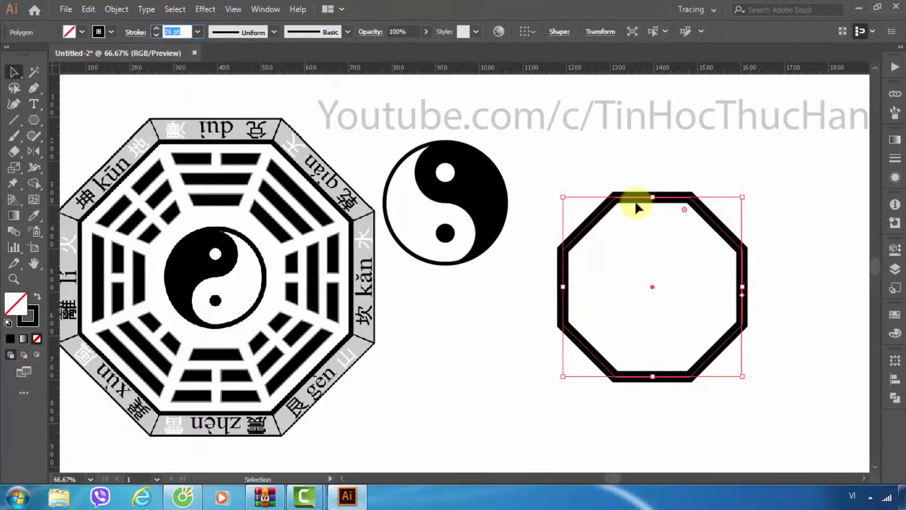
# Reposition the octagon slightly right and down beside the yin-yang
pyautogui.moveTo(638, 203); pyautogui.dragTo(690, 219)
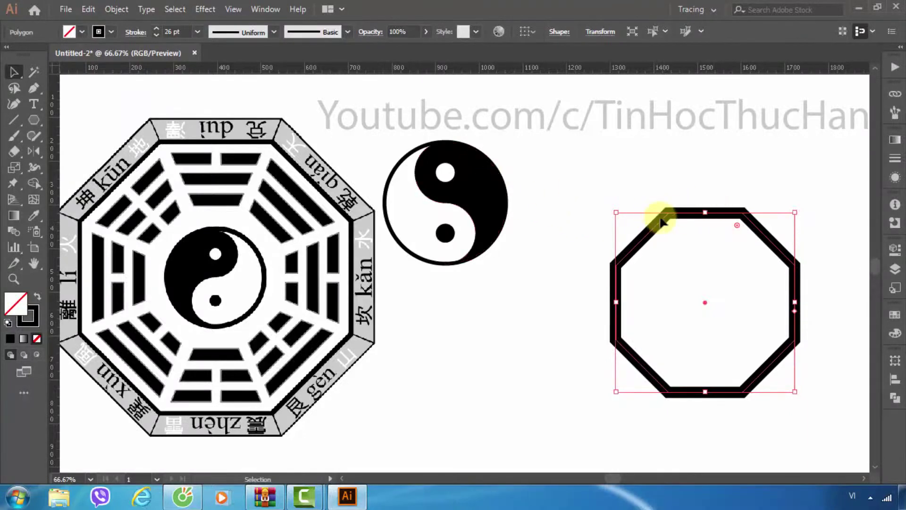
pyautogui.moveTo(683, 221); pyautogui.dragTo(650, 222)
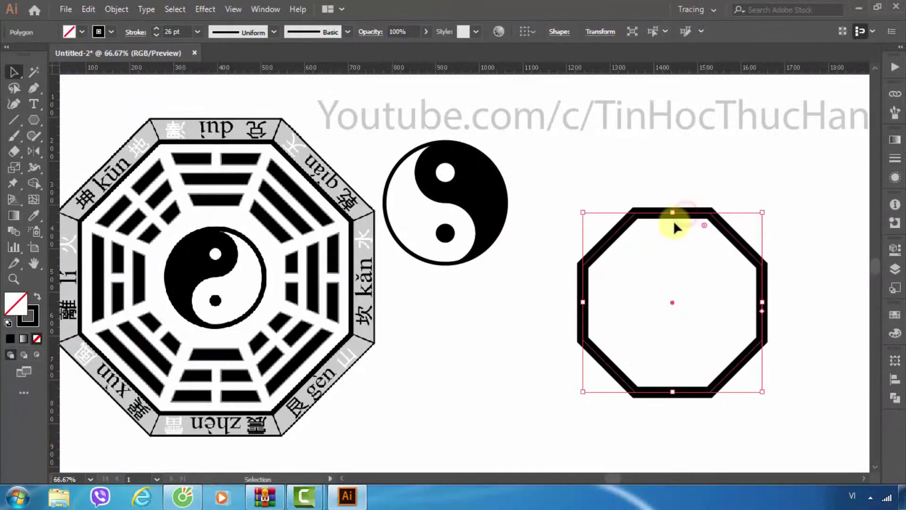
pyautogui.press('a')
pyautogui.press('v')
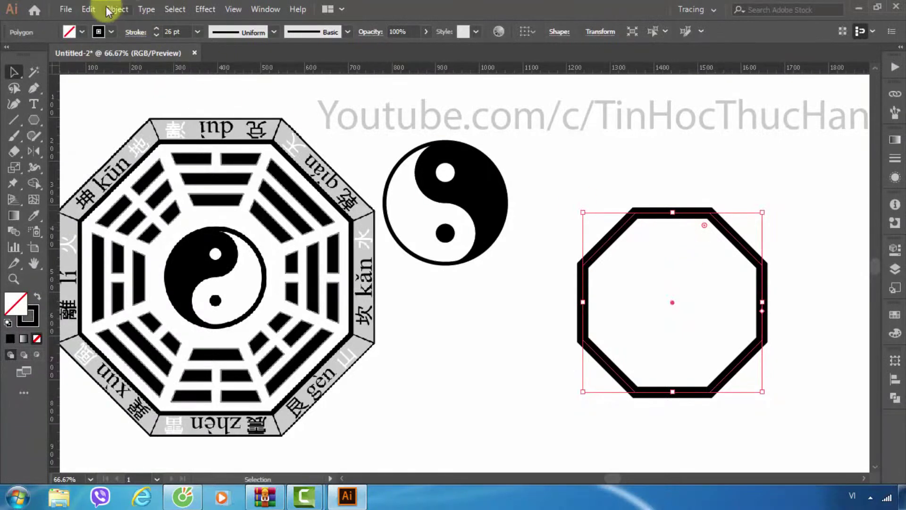
# Paste a copy of the octagon in front and scale it up into a 26 pt outer ring
pyautogui.click(89, 9)
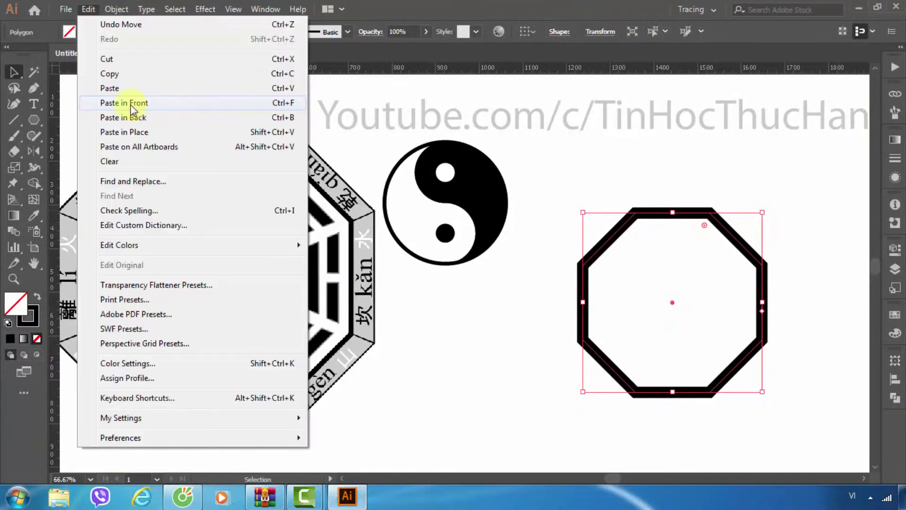
pyautogui.click(285, 103)
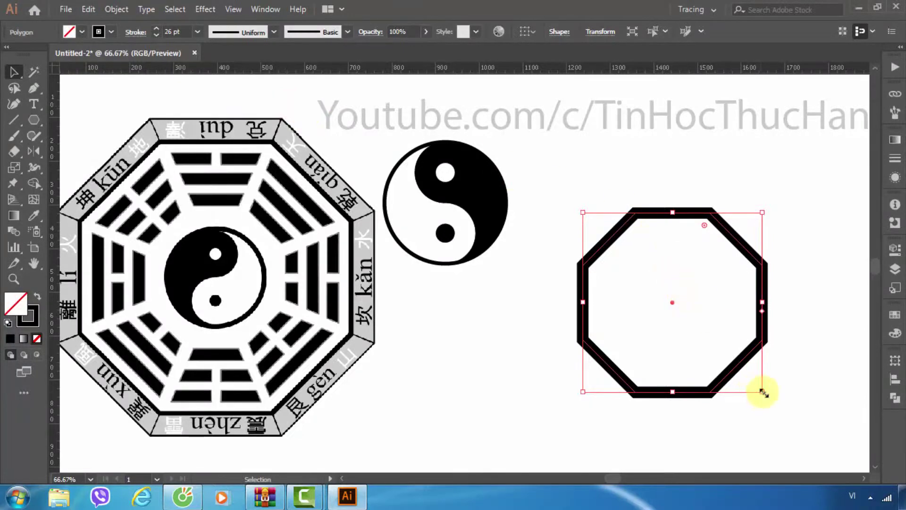
pyautogui.moveTo(763, 392); pyautogui.dragTo(823, 442)
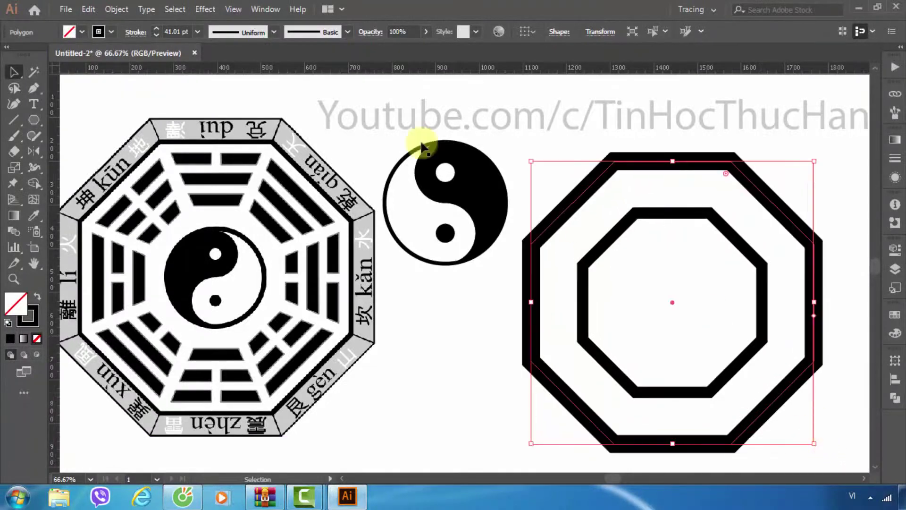
pyautogui.click(187, 32)
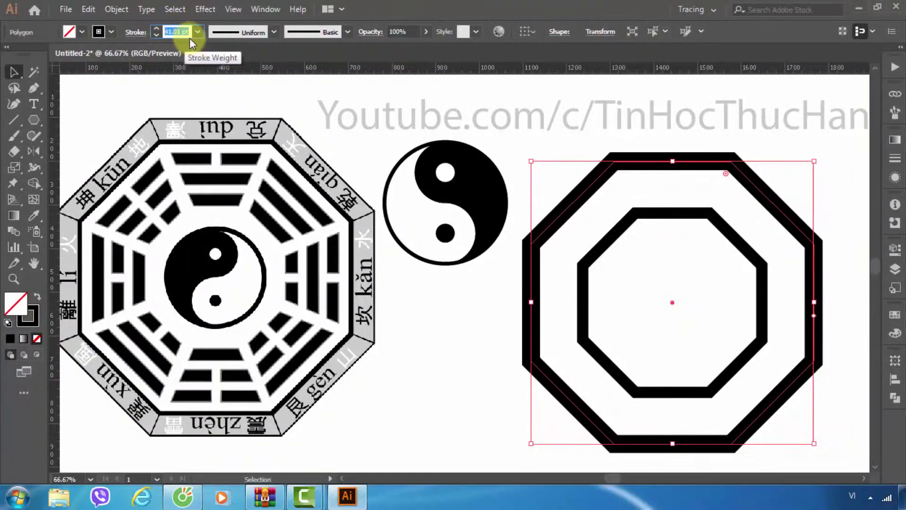
pyautogui.write('28')
pyautogui.write('26')
pyautogui.press('Return')
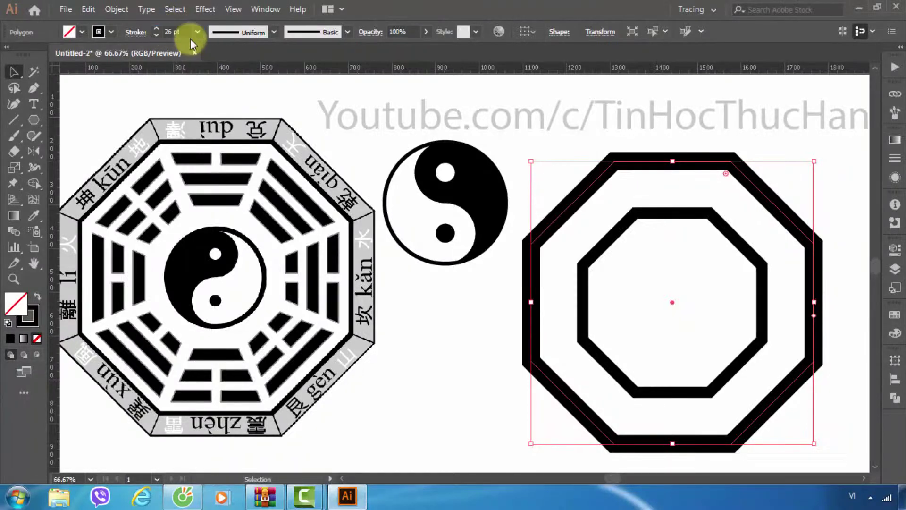
pyautogui.click(609, 248)
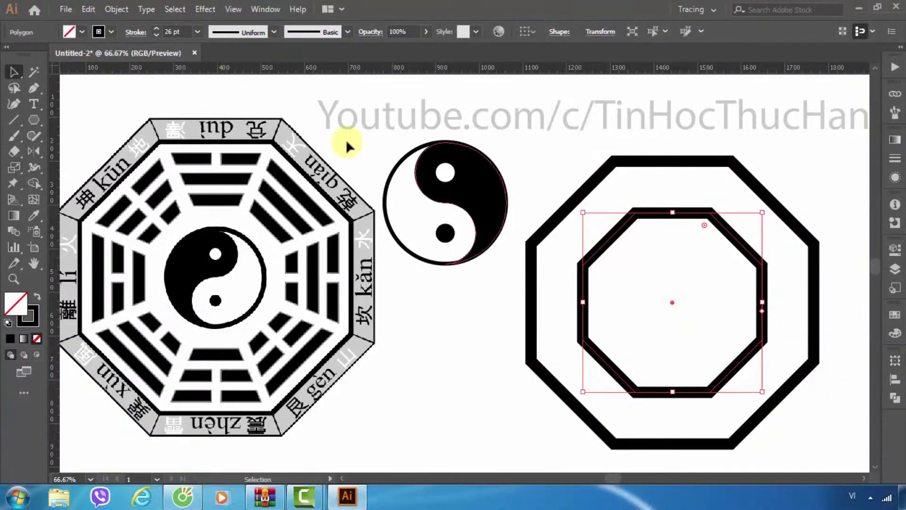
# Expand the inner octagon's stroke into a filled shape via Object > Expand
pyautogui.click(111, 11)
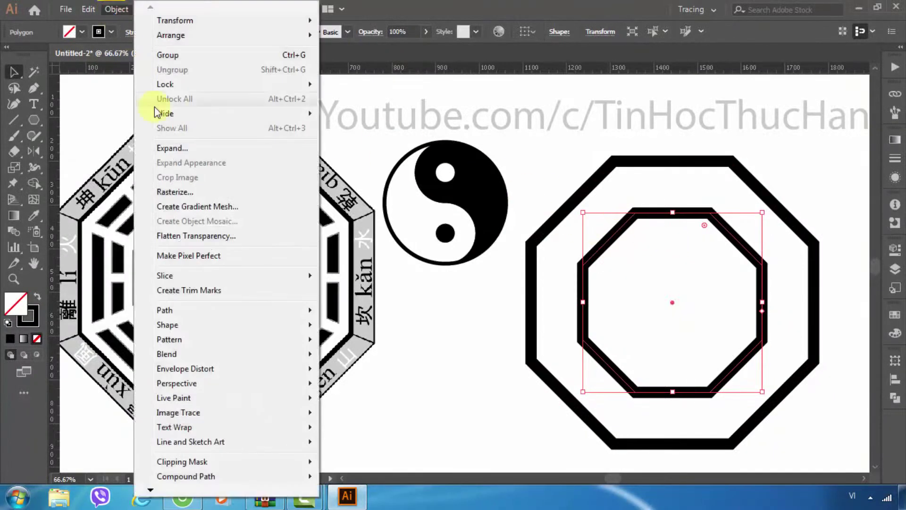
pyautogui.click(211, 150)
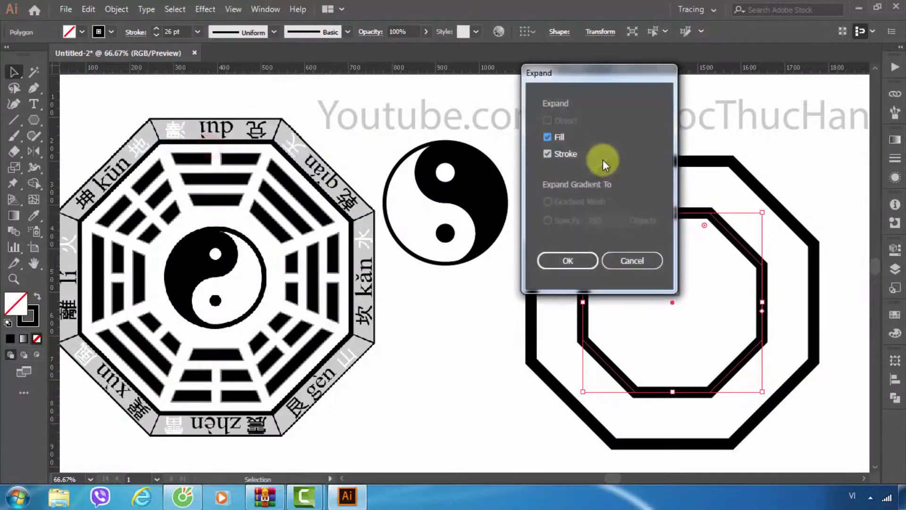
pyautogui.click(546, 137)
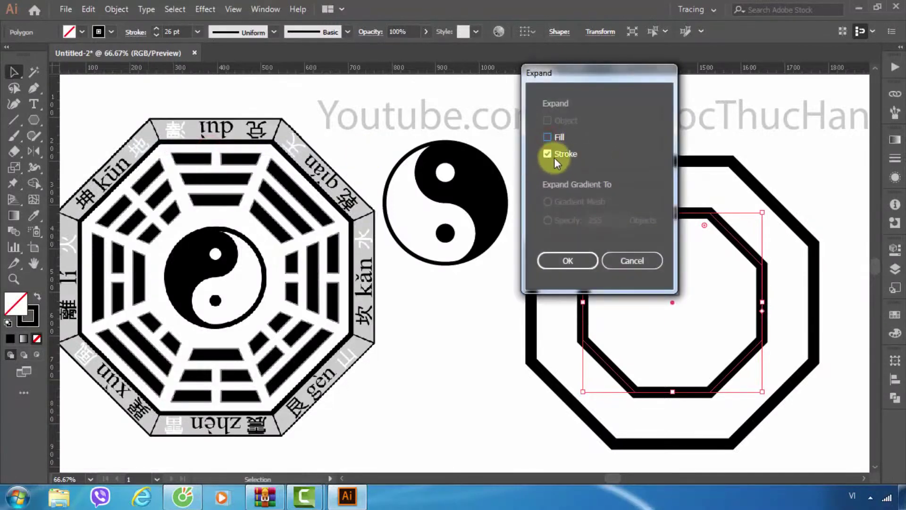
pyautogui.click(567, 259)
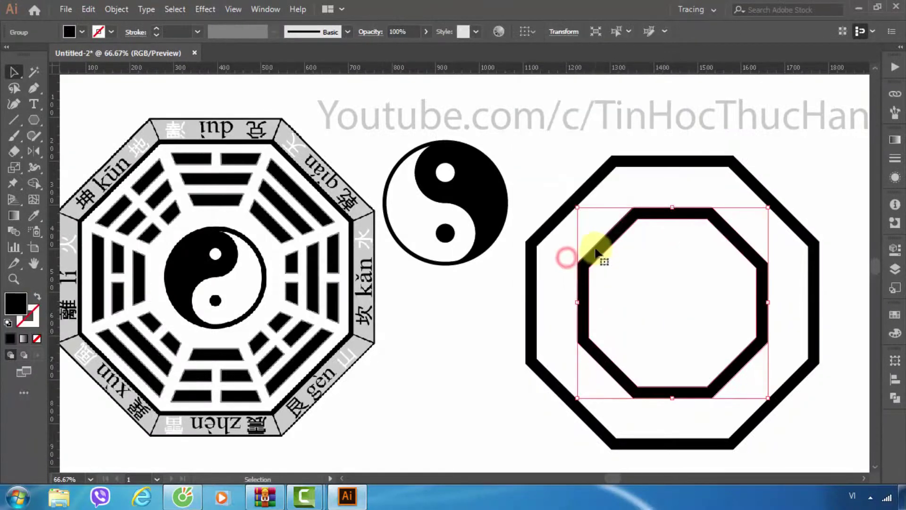
pyautogui.click(493, 274)
# Expand the outer octagon's stroke too, then select both octagons
pyautogui.click(535, 275)
pyautogui.click(116, 9)
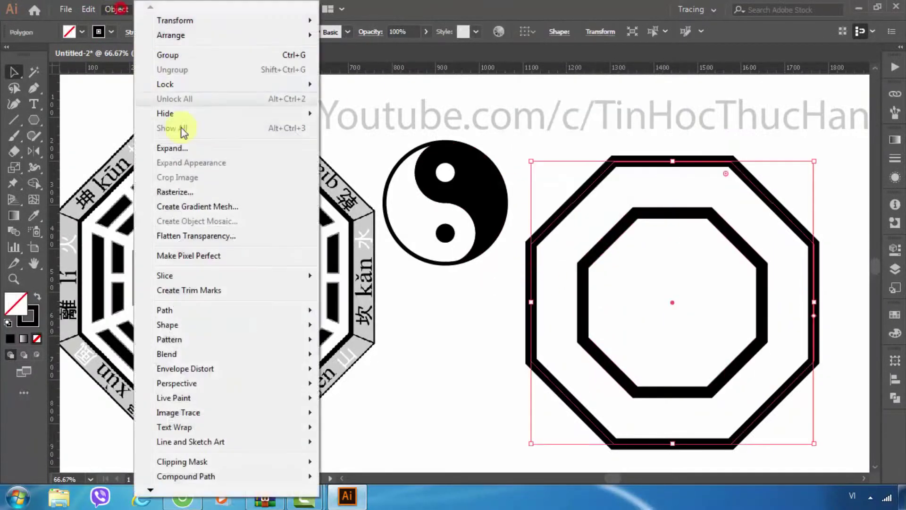
pyautogui.click(172, 148)
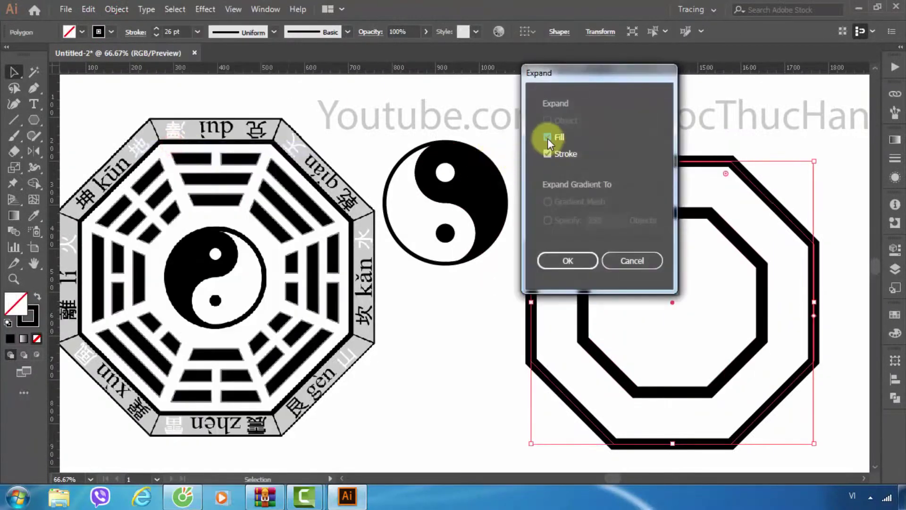
pyautogui.click(566, 257)
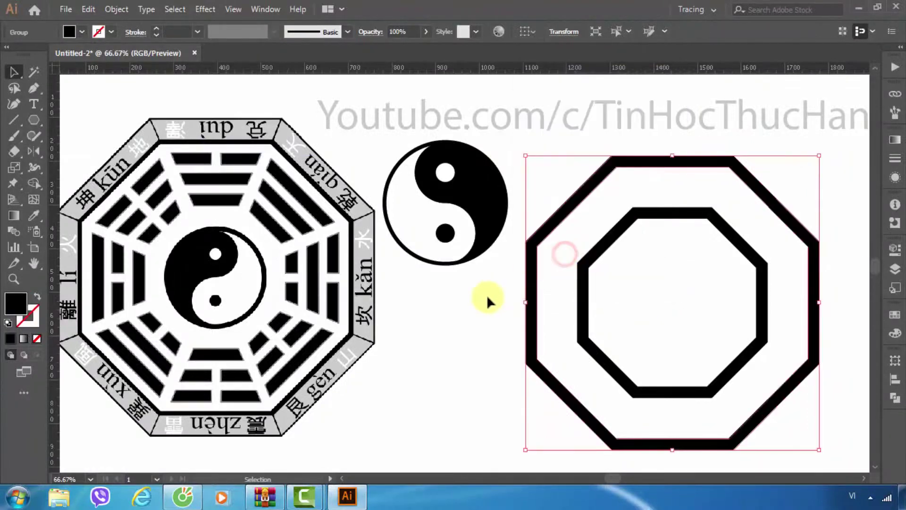
pyautogui.click(476, 298)
pyautogui.moveTo(451, 316); pyautogui.dragTo(635, 283)
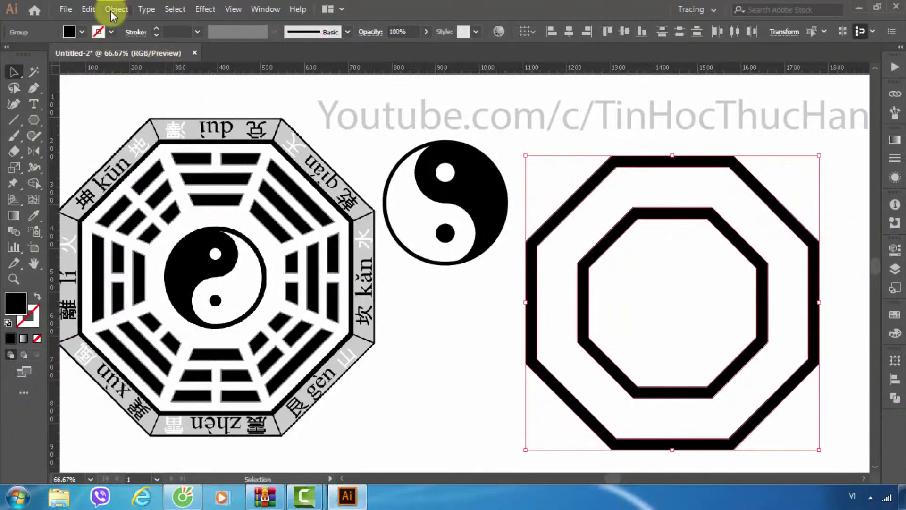
# Make a blend between the two expanded octagons with Object > Blend > Make
pyautogui.click(111, 11)
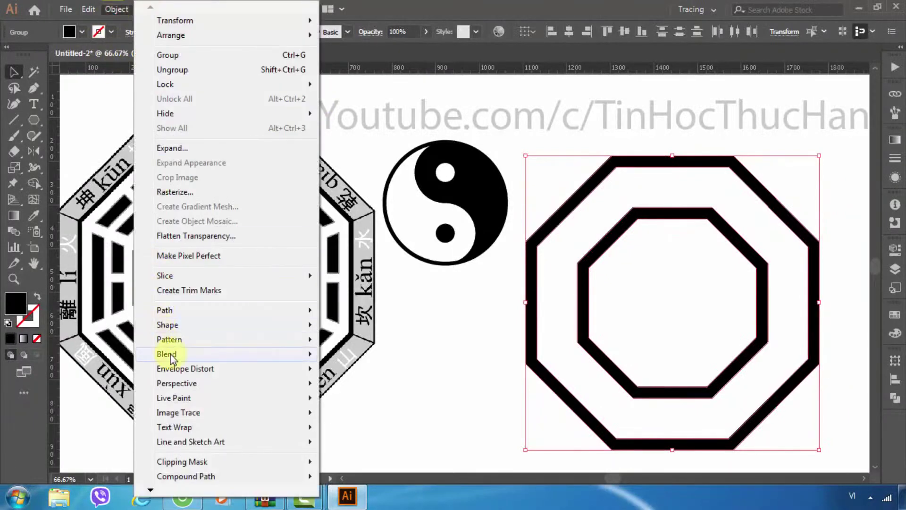
pyautogui.moveTo(167, 354)
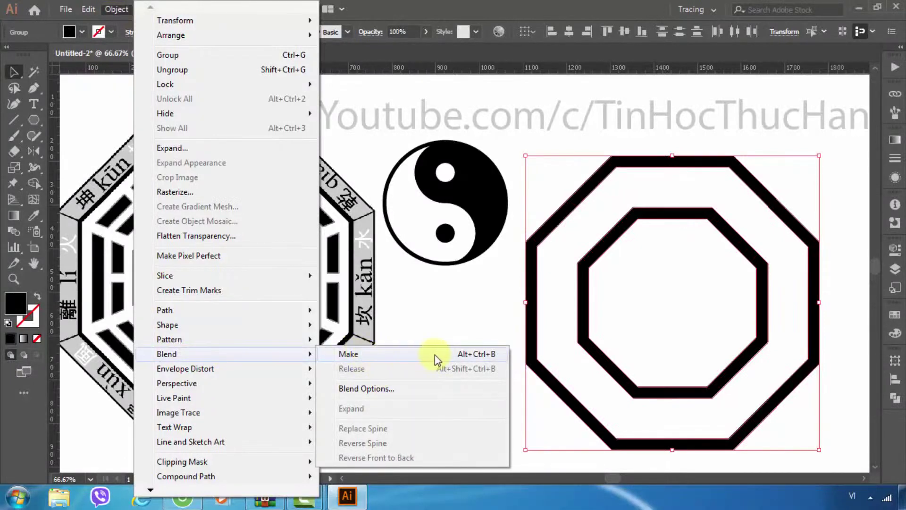
pyautogui.click(434, 355)
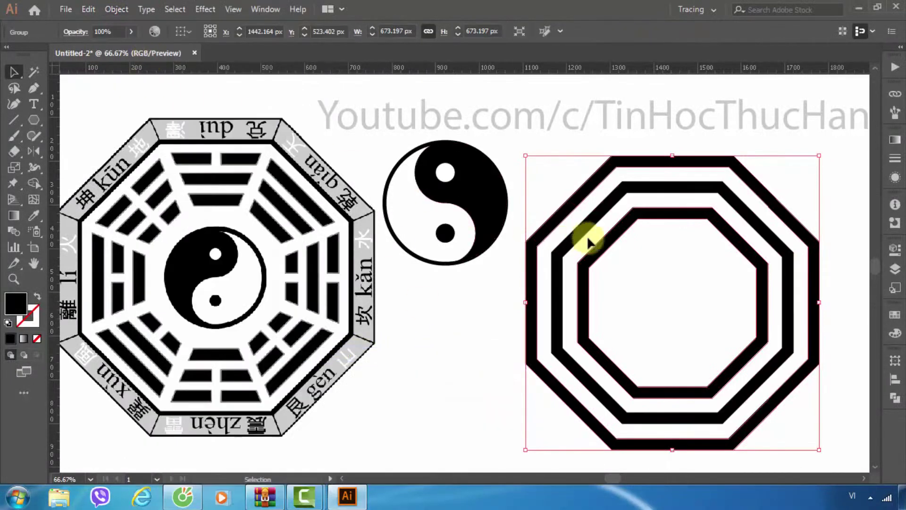
pyautogui.click(115, 10)
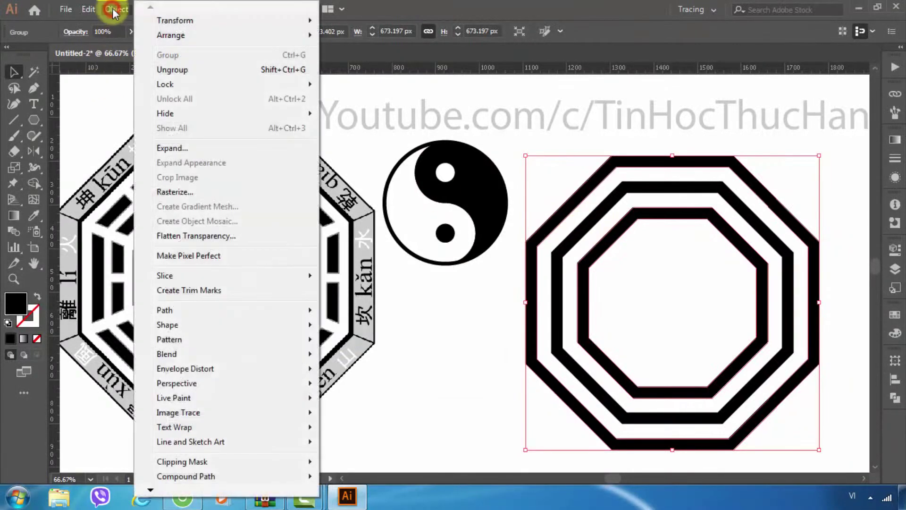
pyautogui.moveTo(166, 354)
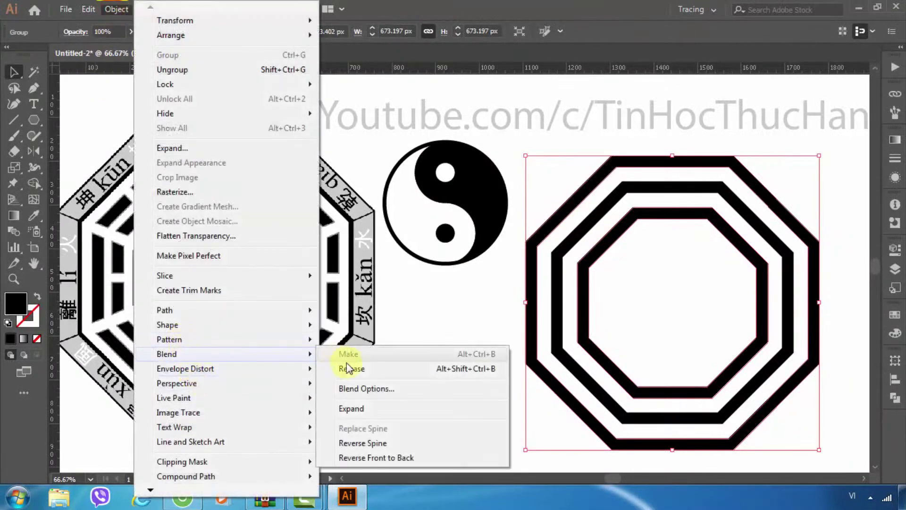
pyautogui.click(396, 389)
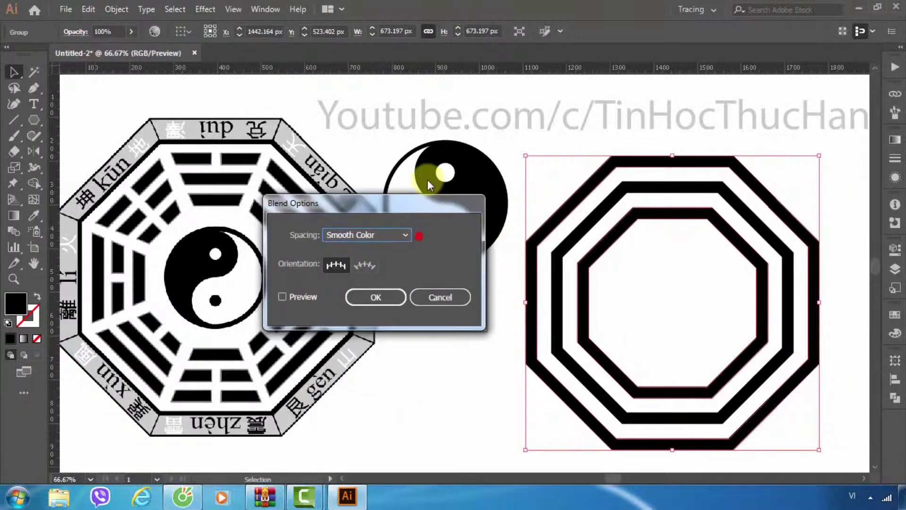
# Set Blend Options to Specified Steps 1 with Align to Path, adding one middle ring
pyautogui.click(384, 213)
pyautogui.click(363, 258)
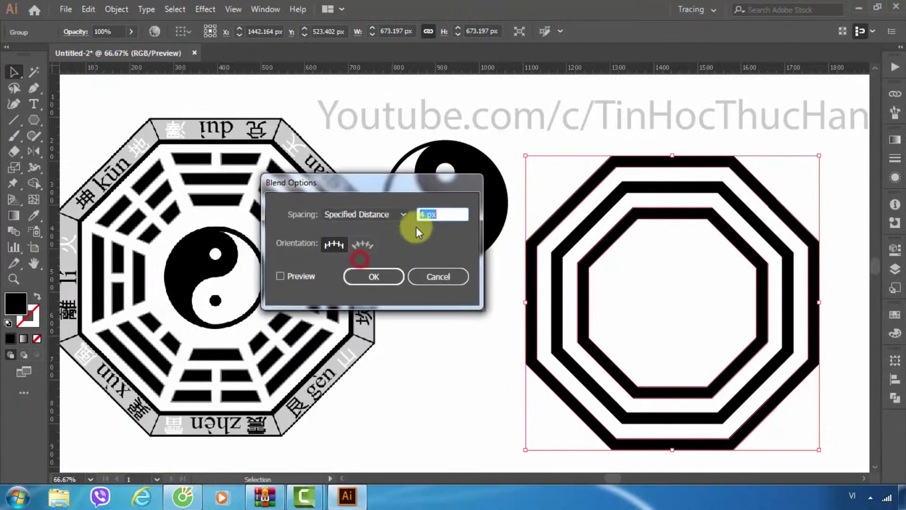
pyautogui.click(380, 214)
pyautogui.click(372, 243)
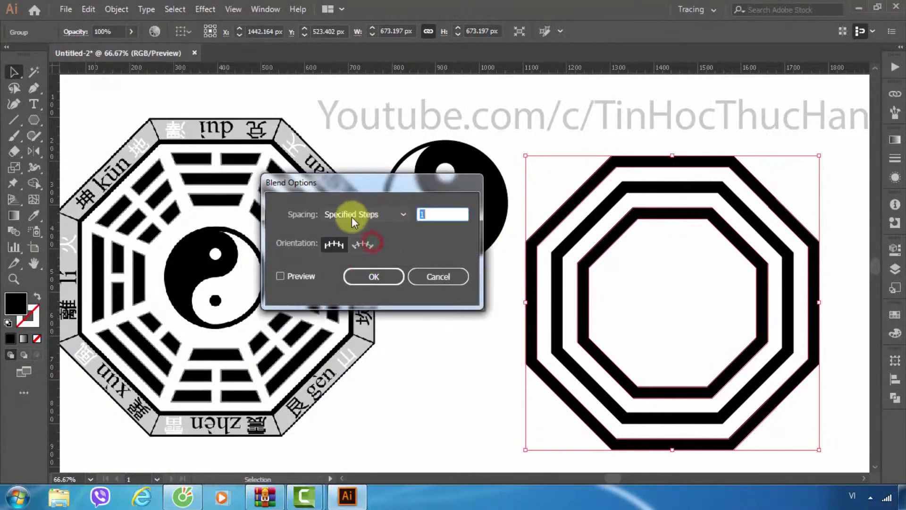
pyautogui.click(430, 214)
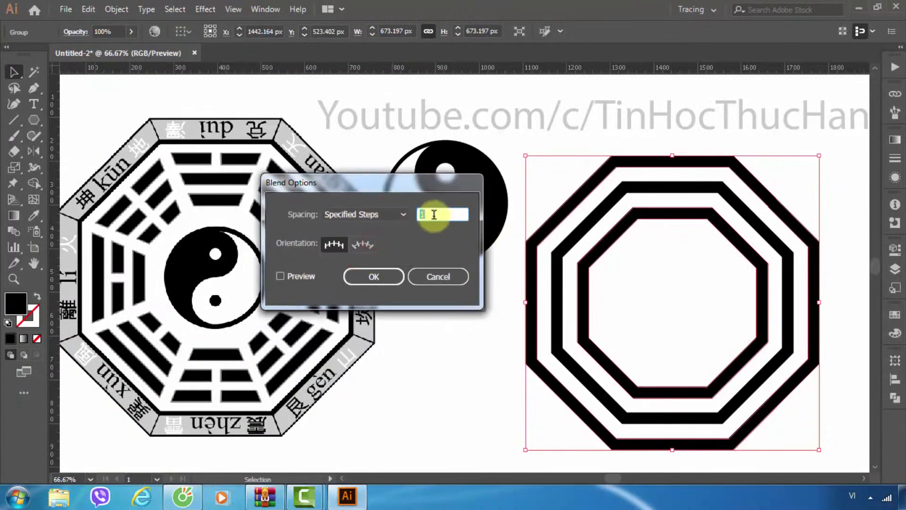
pyautogui.click(362, 244)
pyautogui.click(431, 214)
pyautogui.click(283, 275)
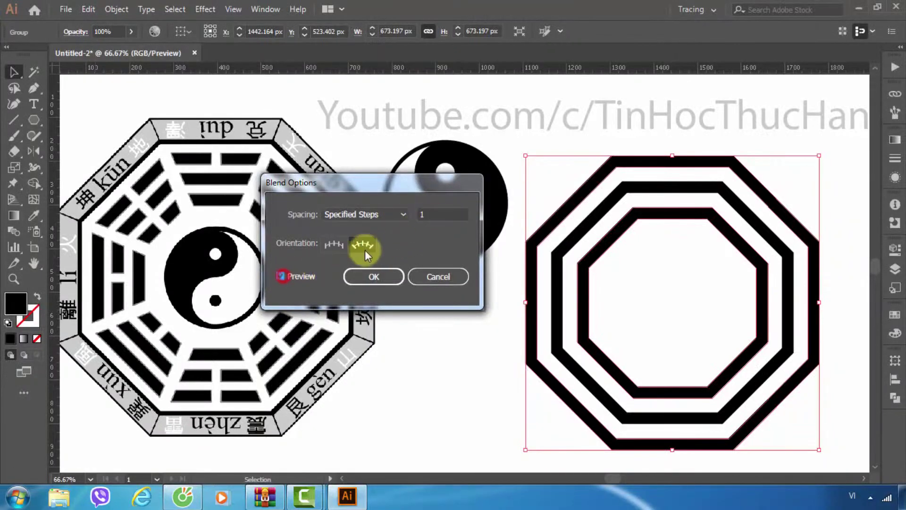
pyautogui.doubleClick(433, 214)
pyautogui.write('5')
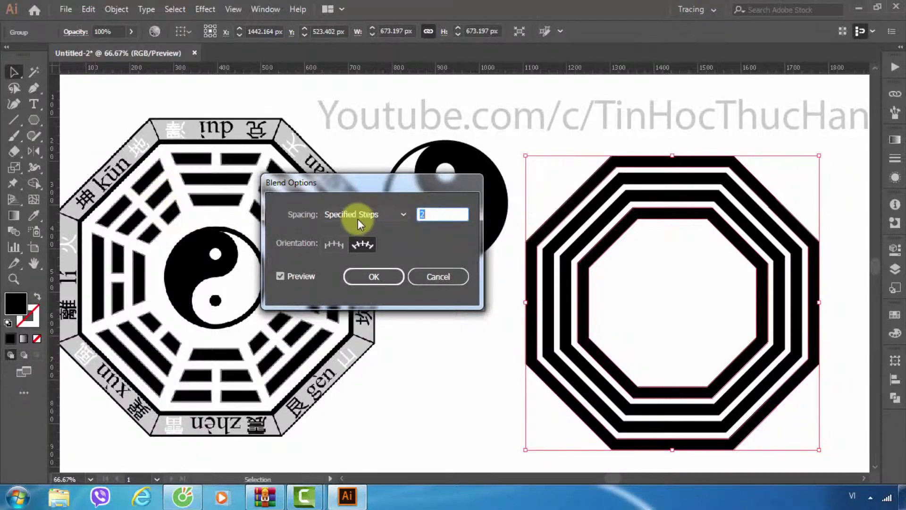
pyautogui.click(426, 215)
pyautogui.press('Down')
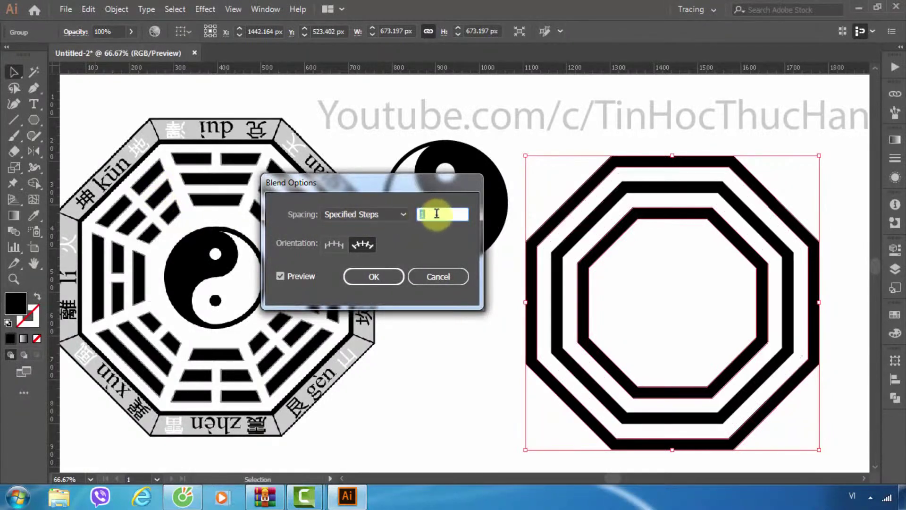
pyautogui.click(371, 278)
pyautogui.click(446, 344)
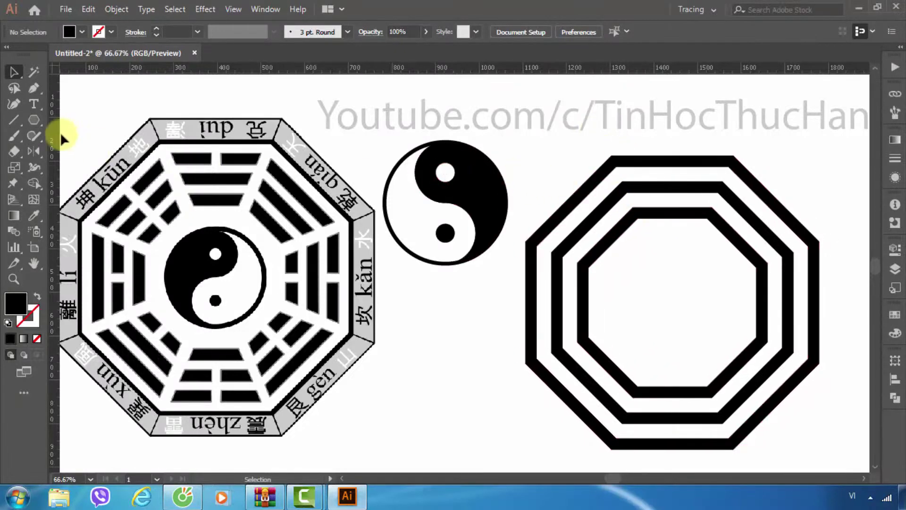
# Draw a vertical line from just above the octagons down to their centre
pyautogui.click(14, 120)
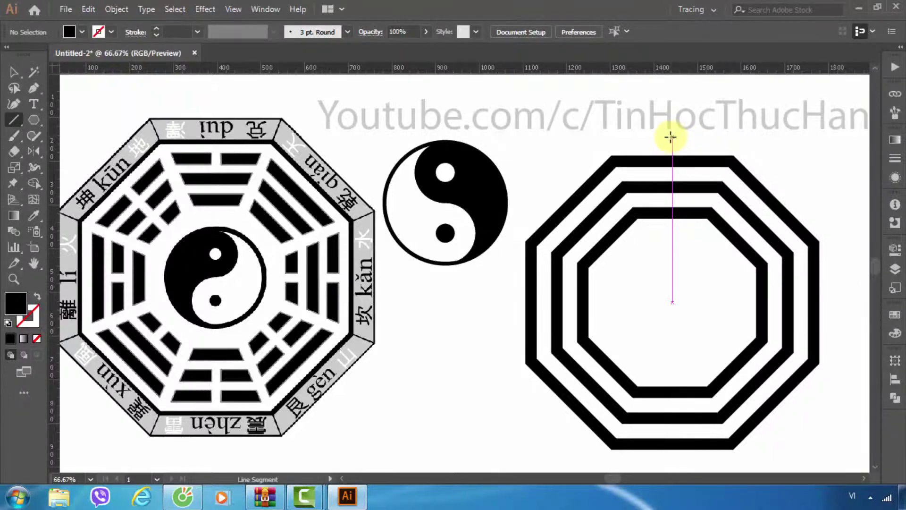
pyautogui.moveTo(669, 137); pyautogui.dragTo(674, 295)
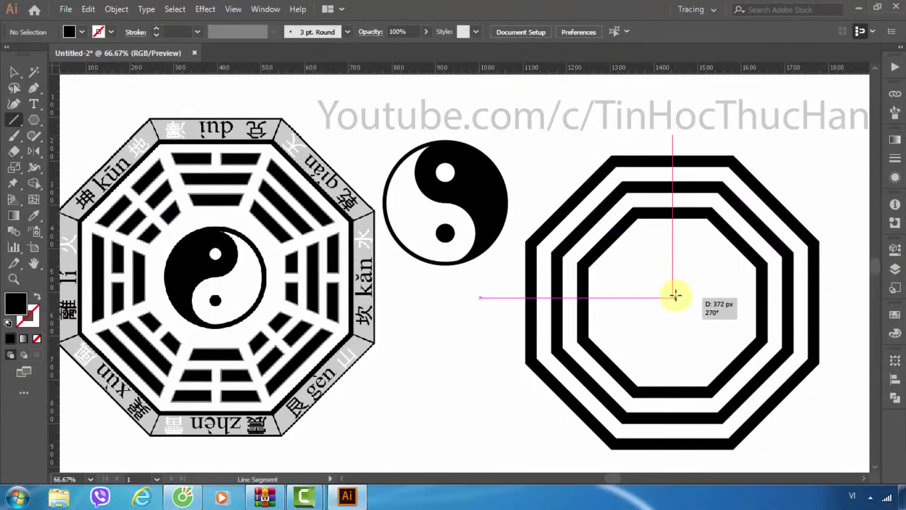
pyautogui.moveTo(674, 294); pyautogui.dragTo(674, 294)
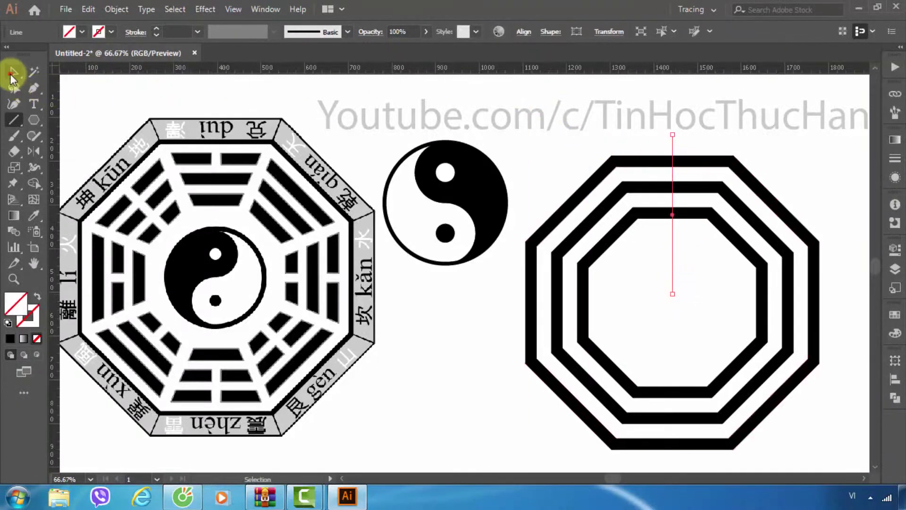
pyautogui.click(14, 72)
# Give the vertical line a black 3 pt stroke with no fill
pyautogui.click(542, 153)
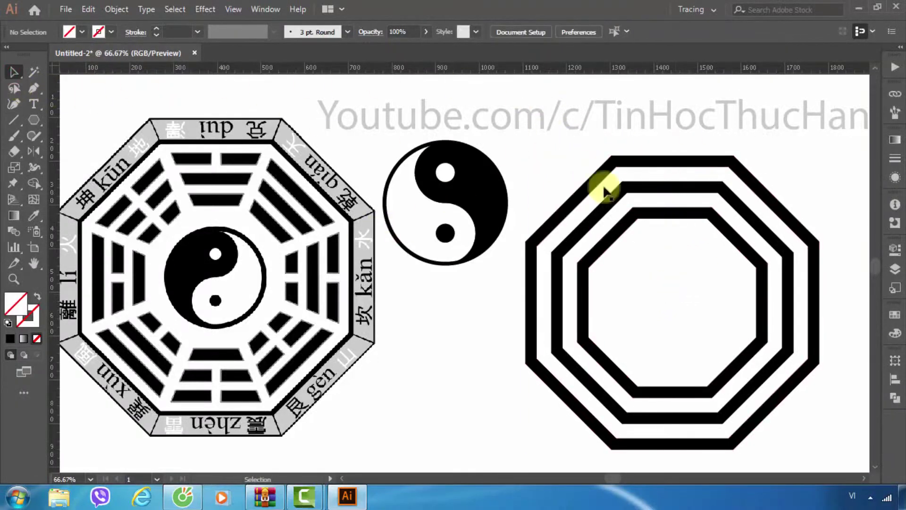
pyautogui.moveTo(643, 140); pyautogui.dragTo(692, 146)
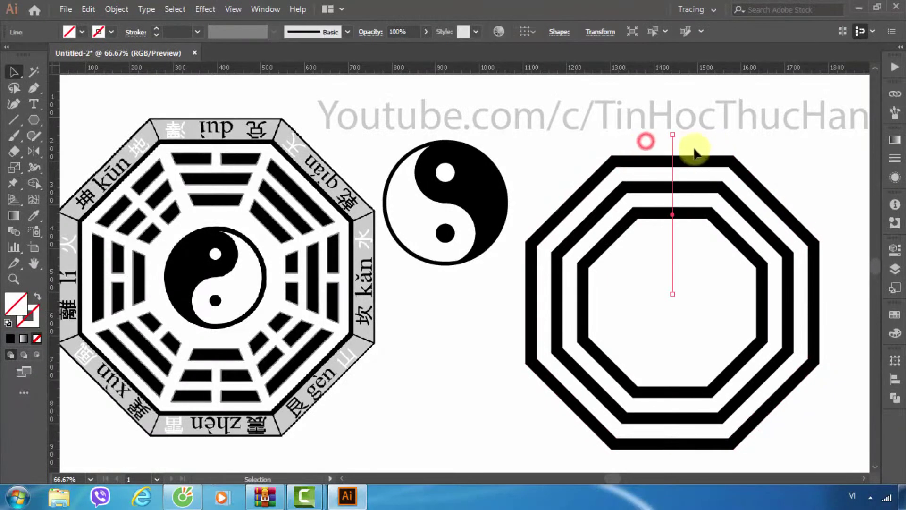
pyautogui.click(10, 339)
pyautogui.click(36, 298)
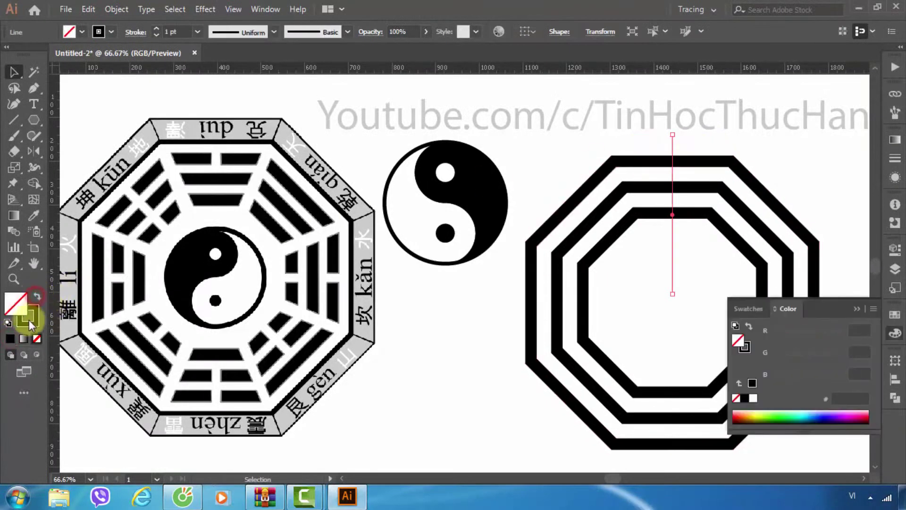
pyautogui.click(177, 32)
pyautogui.write('3')
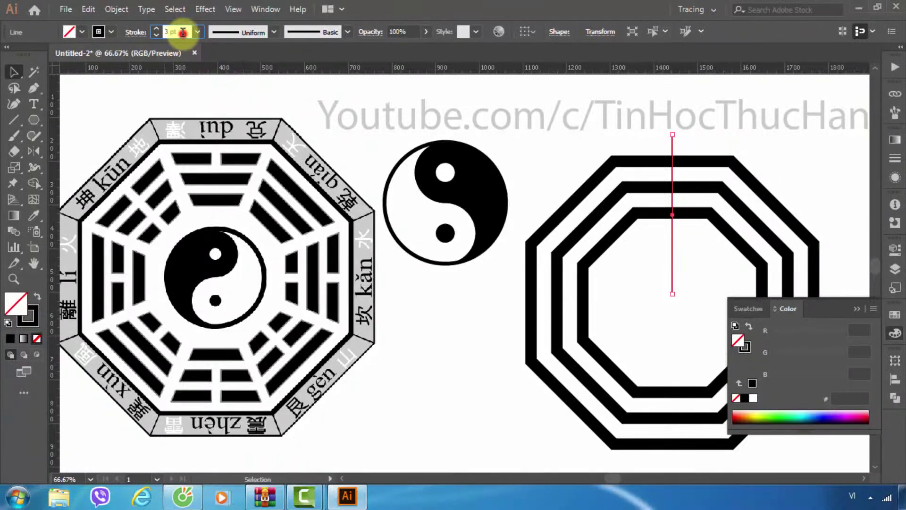
pyautogui.click(568, 153)
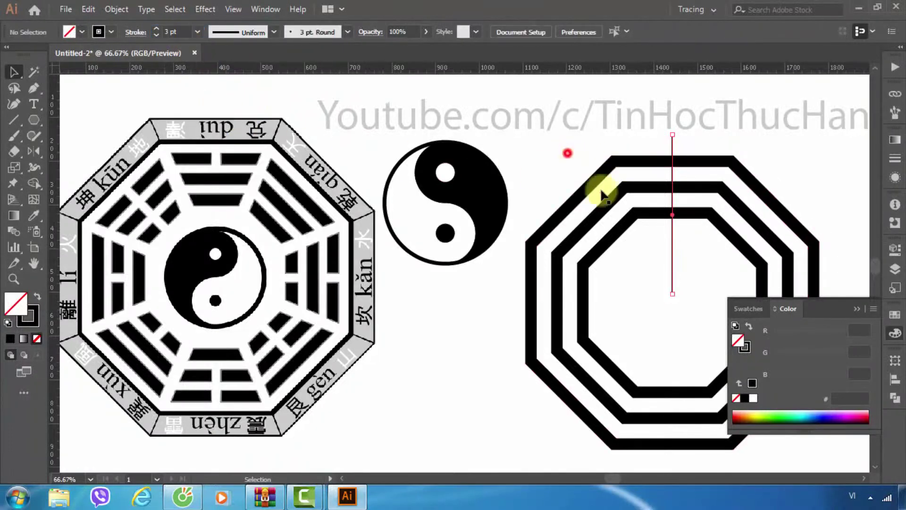
pyautogui.click(858, 308)
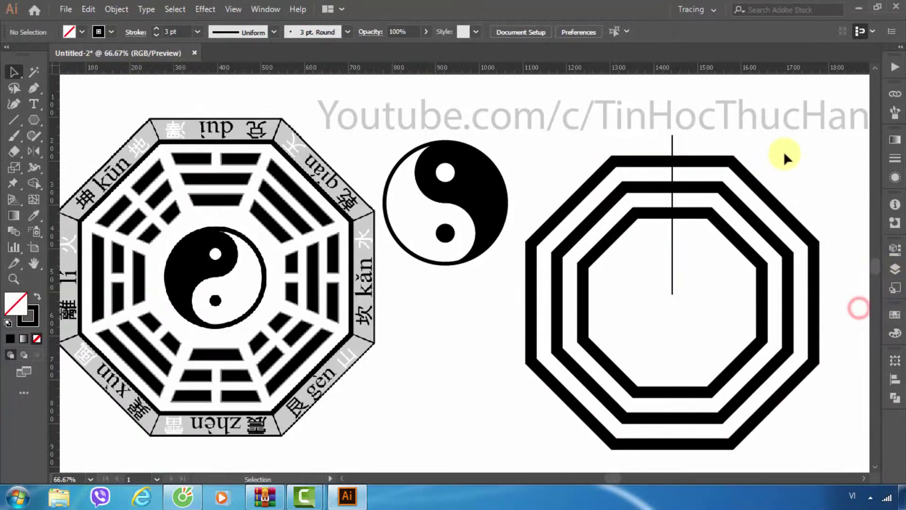
pyautogui.click(672, 142)
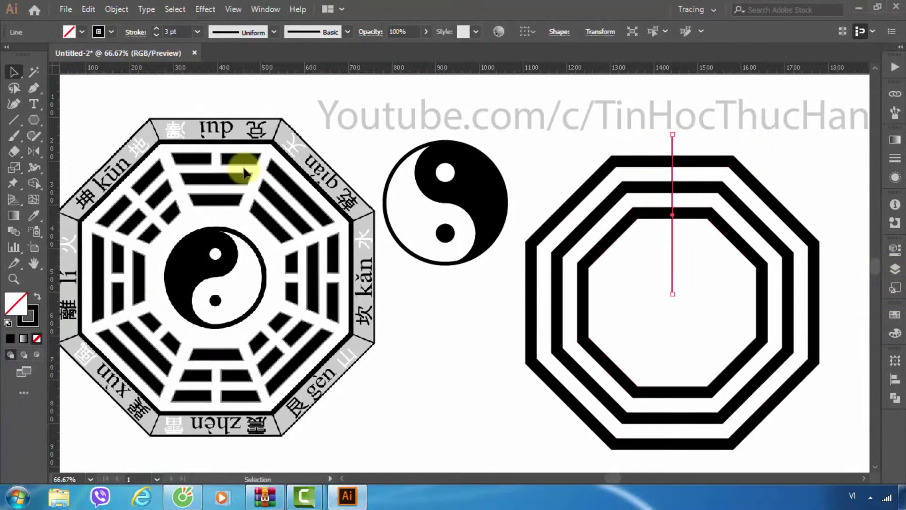
# Use the Width tool to widen the vertical line at its centre end and top end (about 21 px)
pyautogui.click(35, 168)
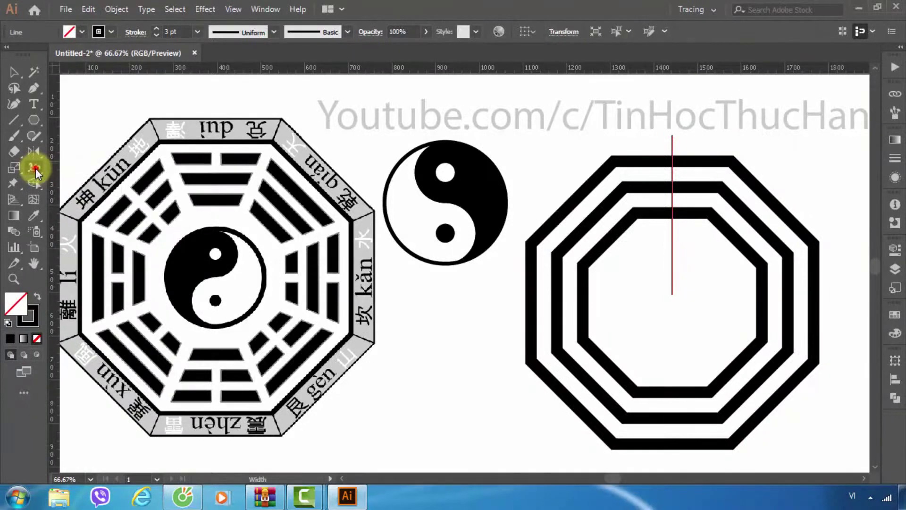
pyautogui.click(671, 293)
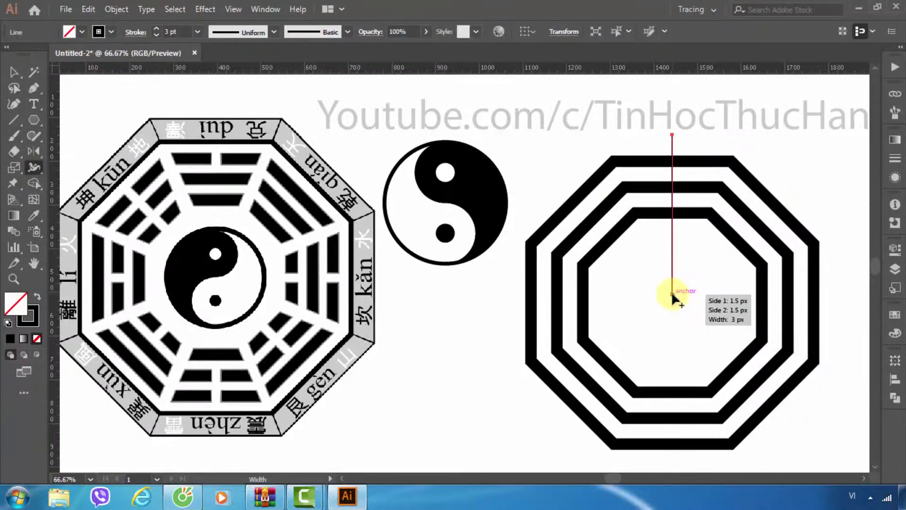
pyautogui.moveTo(672, 294); pyautogui.dragTo(682, 291)
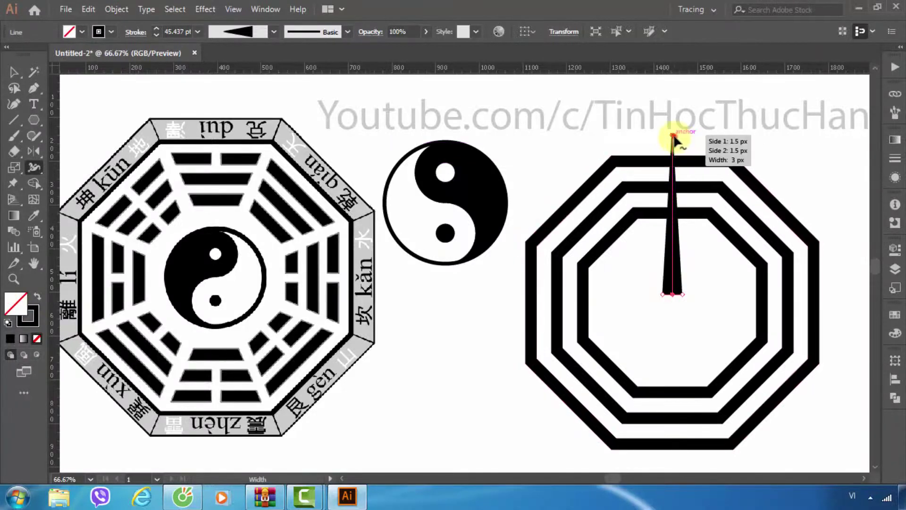
pyautogui.moveTo(675, 133); pyautogui.dragTo(677, 136)
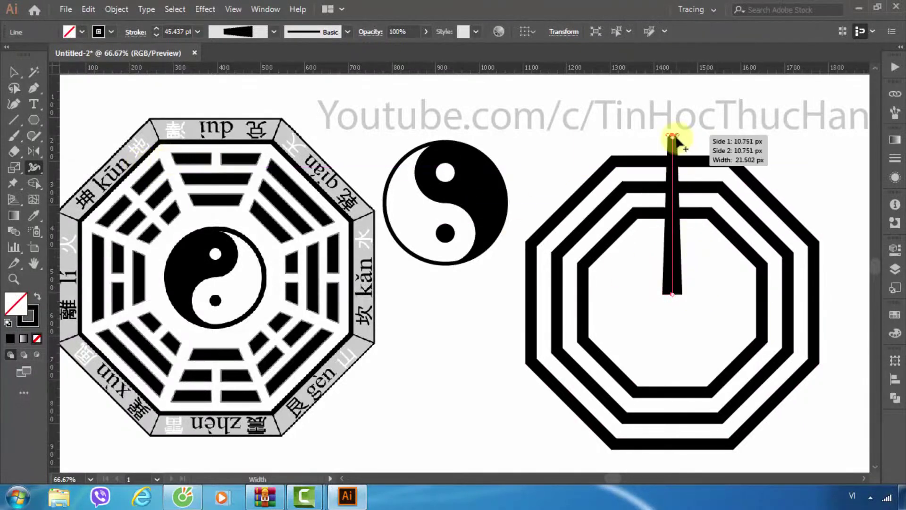
pyautogui.click(13, 73)
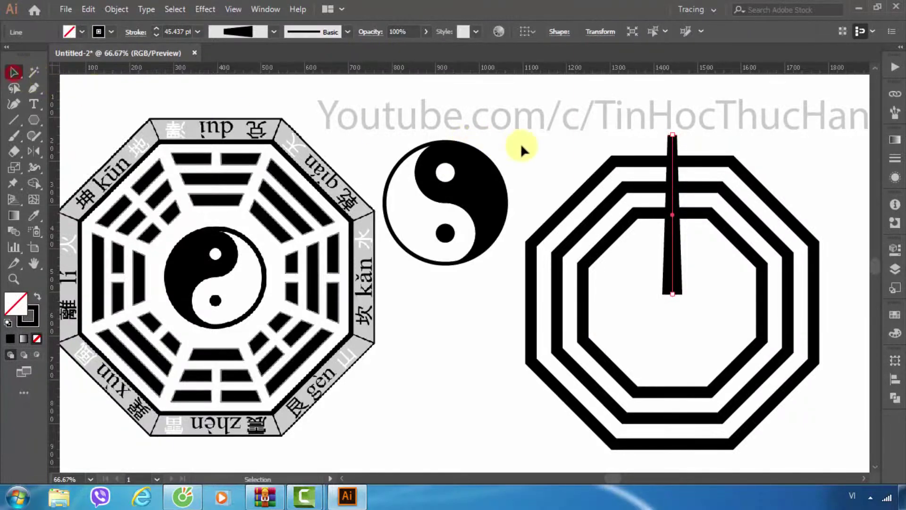
pyautogui.click(592, 192)
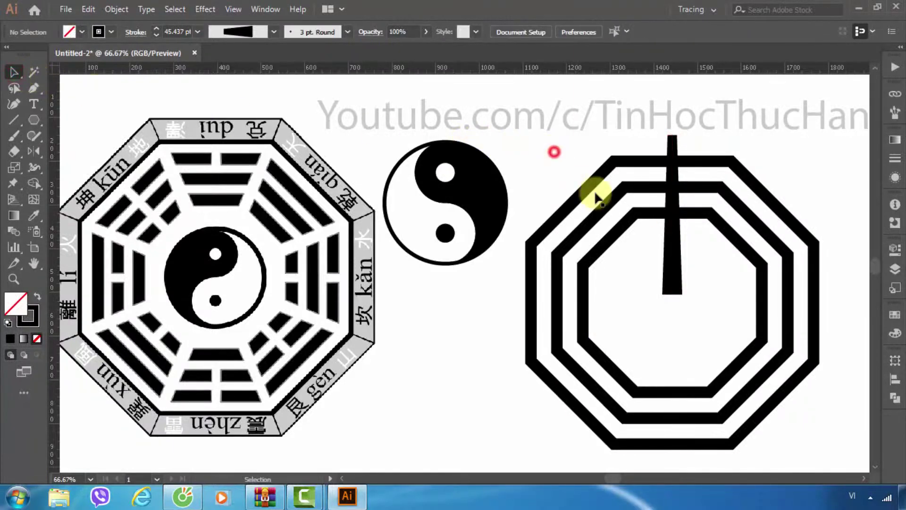
# Centre the tapered spoke horizontally on the octagon rings, using the rings as key object
pyautogui.click(675, 139)
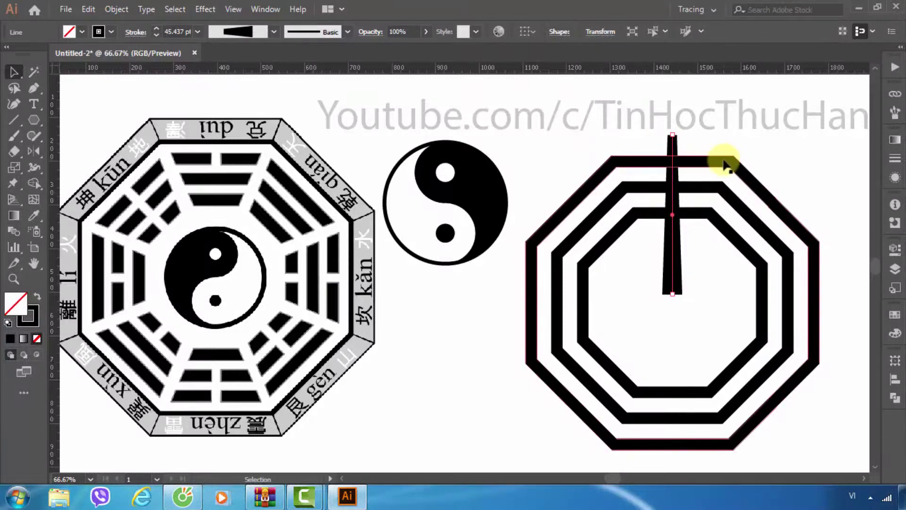
pyautogui.keyDown('shift'); pyautogui.click(700, 173); pyautogui.keyUp('shift')
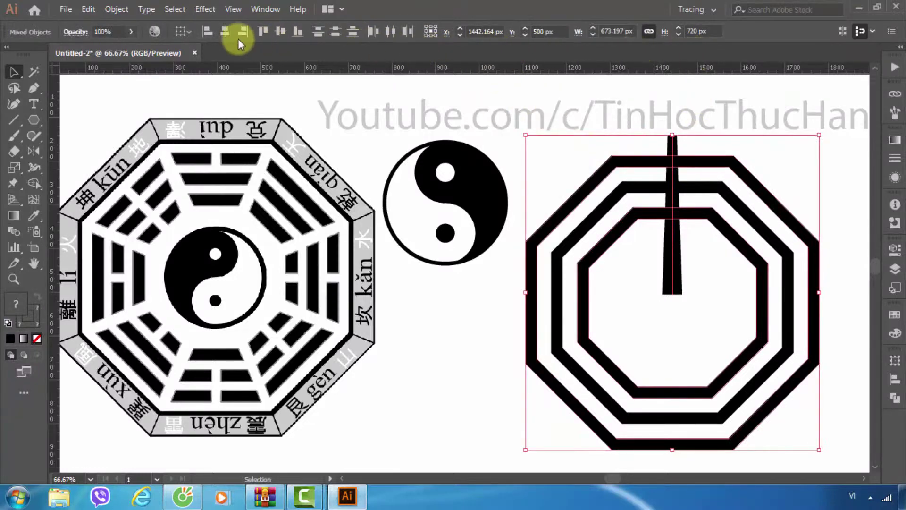
pyautogui.click(189, 35)
pyautogui.click(243, 59)
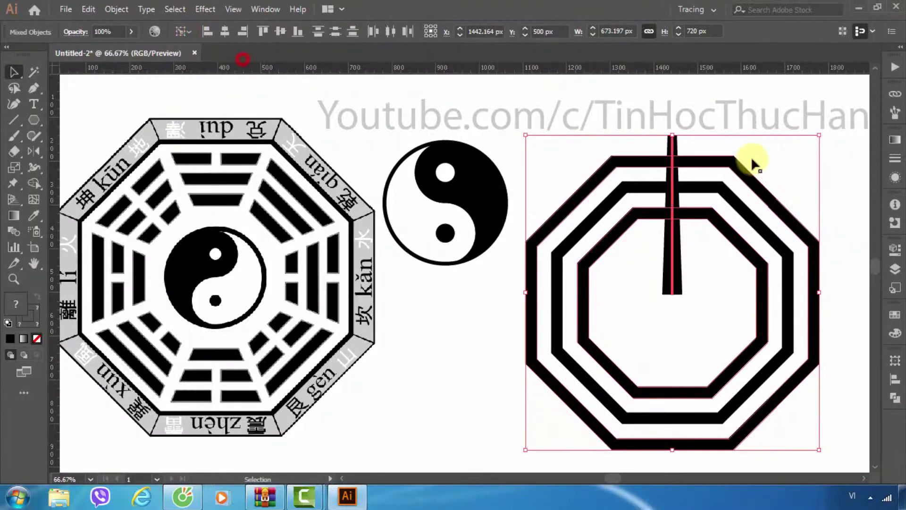
pyautogui.click(622, 159)
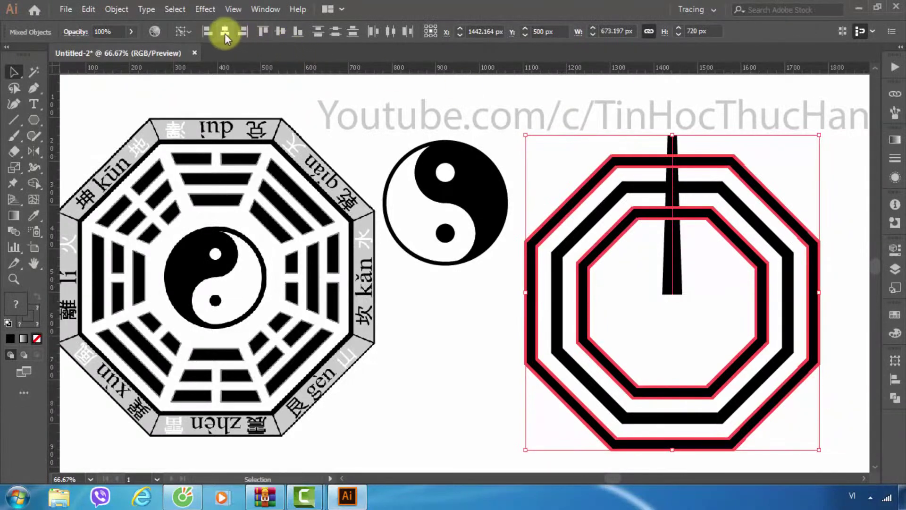
pyautogui.click(498, 142)
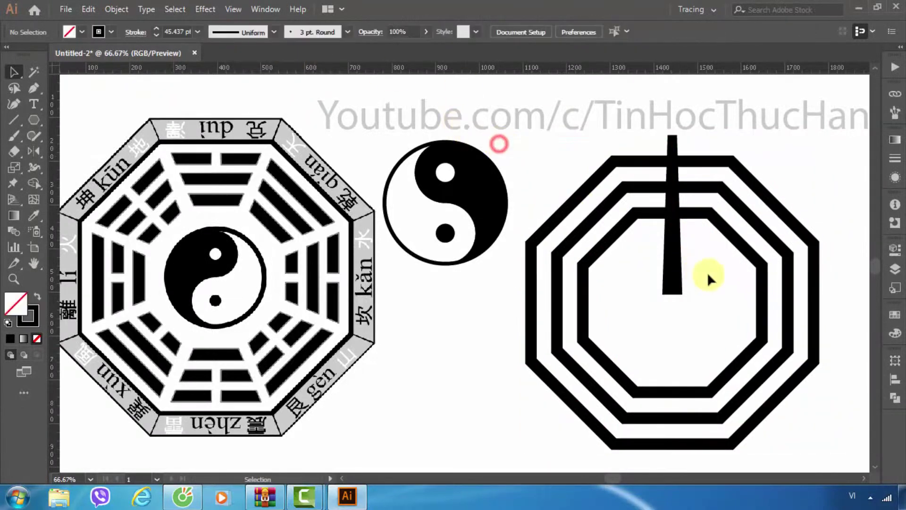
pyautogui.click(528, 284)
# Expand the octagon blend into filled shapes with Object > Expand, Fill checked
pyautogui.click(116, 10)
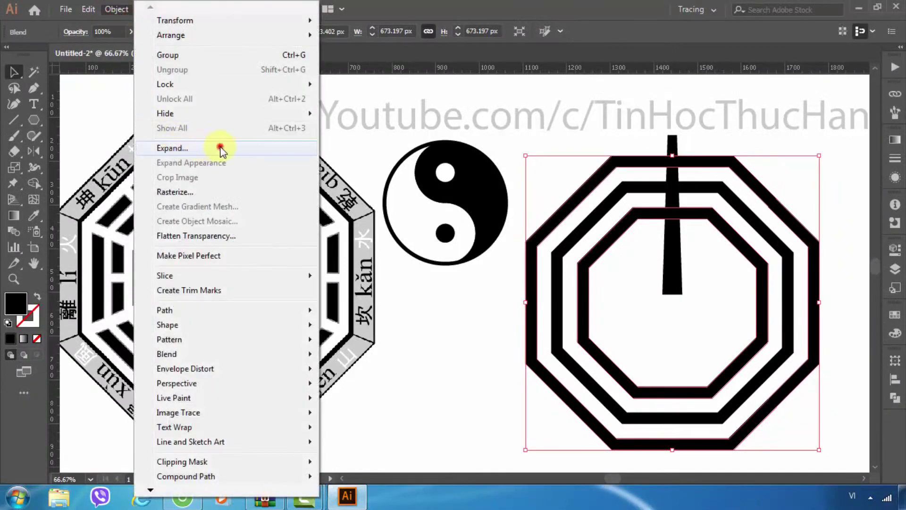
pyautogui.click(220, 148)
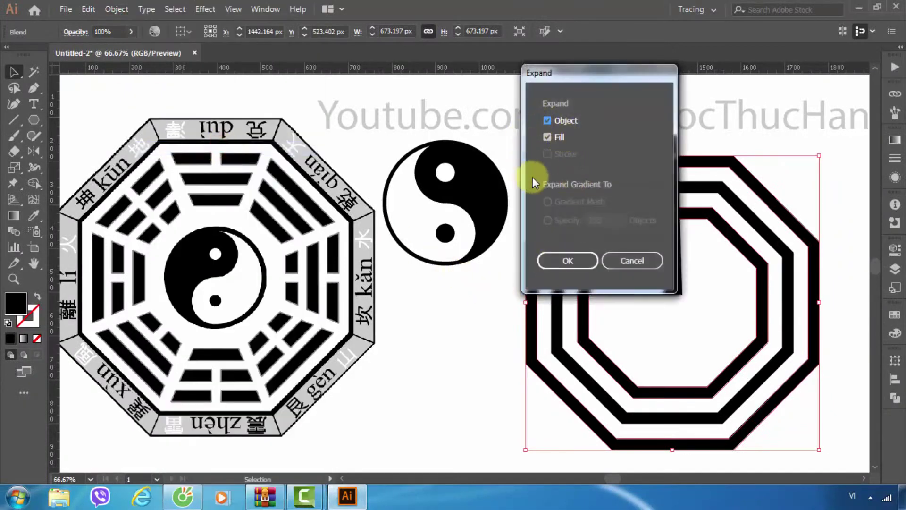
pyautogui.click(546, 137)
pyautogui.click(577, 259)
pyautogui.click(464, 303)
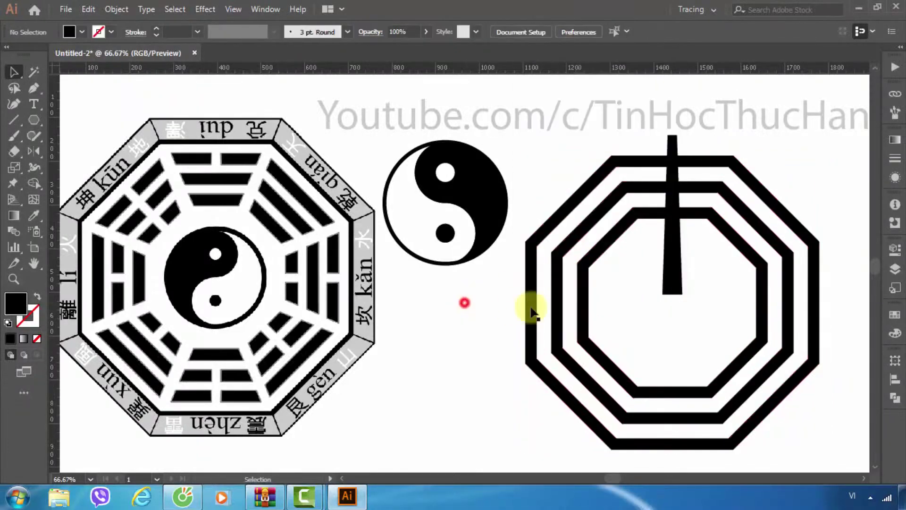
# Ungroup the expanded octagons into separate rings and select the inner ring
pyautogui.click(532, 301)
pyautogui.rightClick(535, 301)
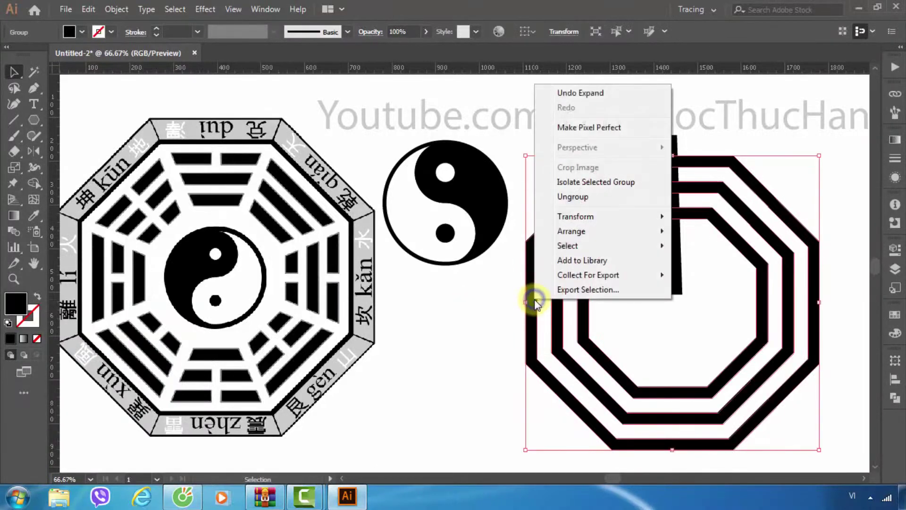
pyautogui.click(578, 196)
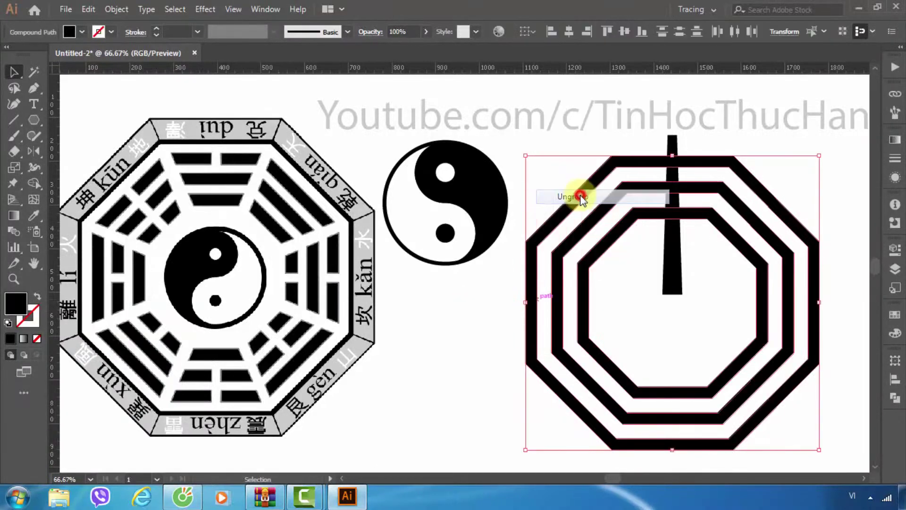
pyautogui.click(470, 324)
pyautogui.click(565, 295)
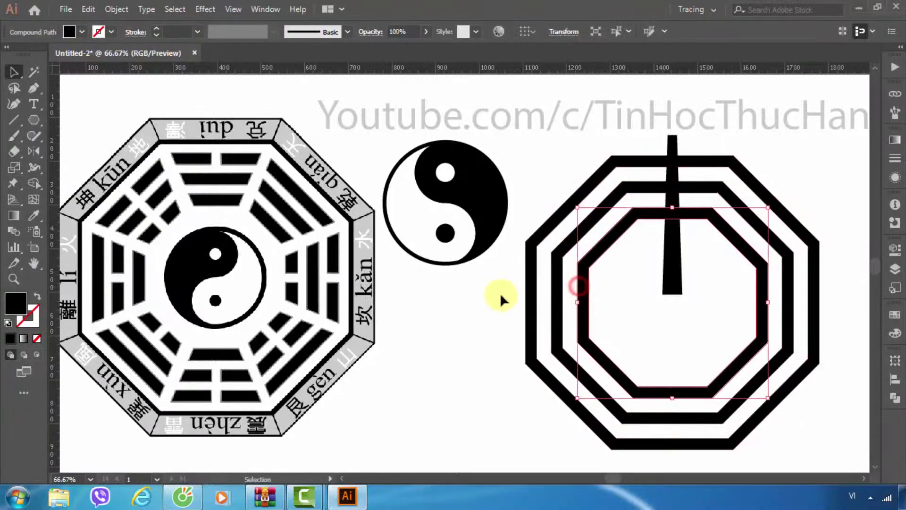
pyautogui.click(479, 295)
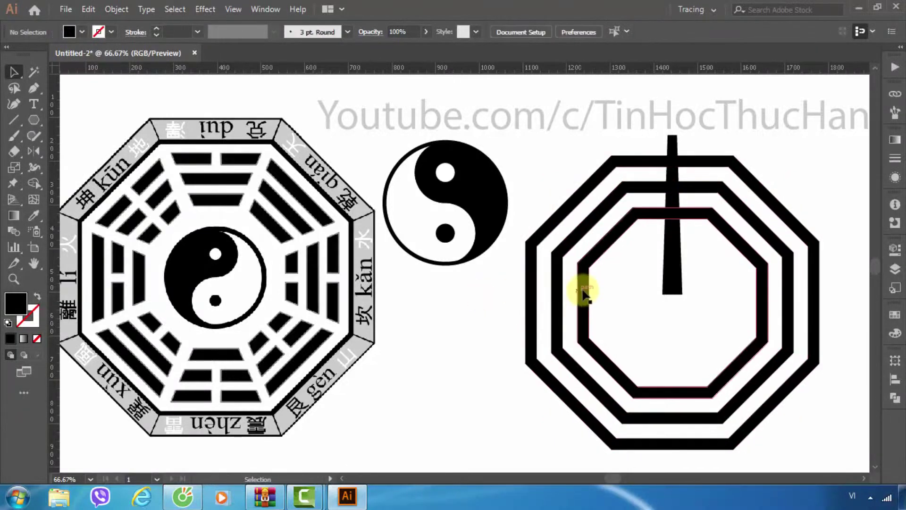
pyautogui.click(604, 253)
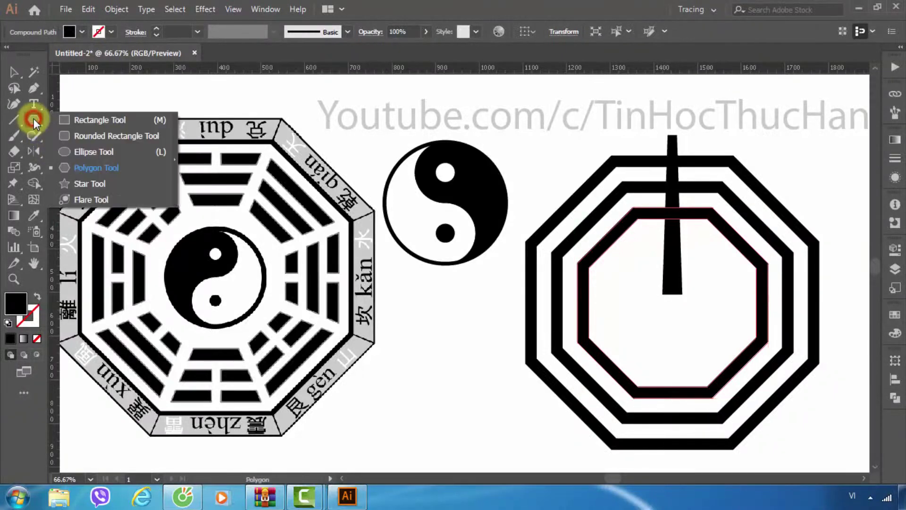
# Draw a small circle with the Ellipse tool to the left of the rings
pyautogui.moveTo(33, 118); pyautogui.dragTo(75, 147)
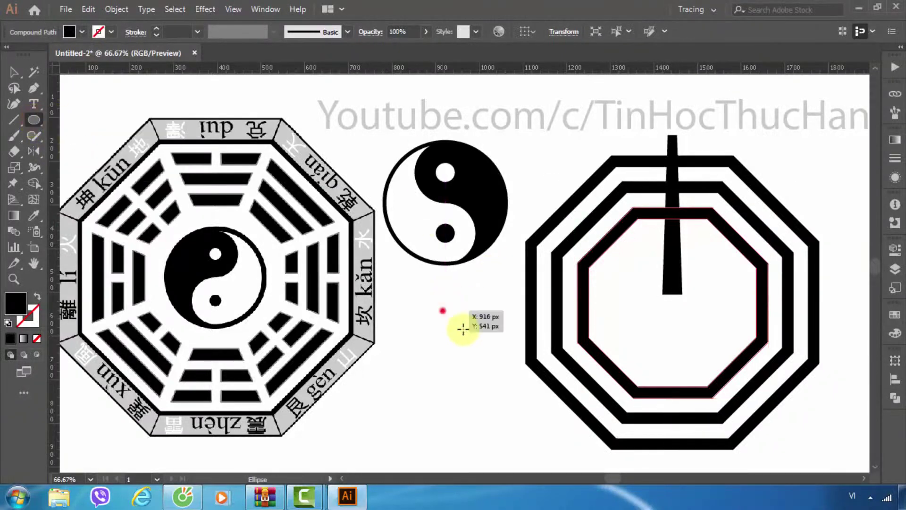
pyautogui.moveTo(442, 309); pyautogui.dragTo(472, 339)
pyautogui.click(12, 72)
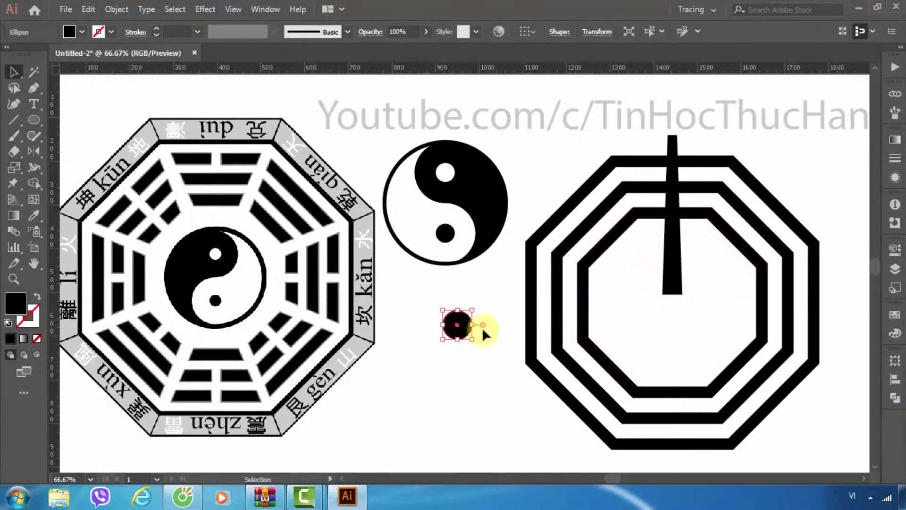
# Centre the circle horizontally and vertically on the inner octagon as key object
pyautogui.keyDown('shift'); pyautogui.click(580, 291); pyautogui.keyUp('shift')
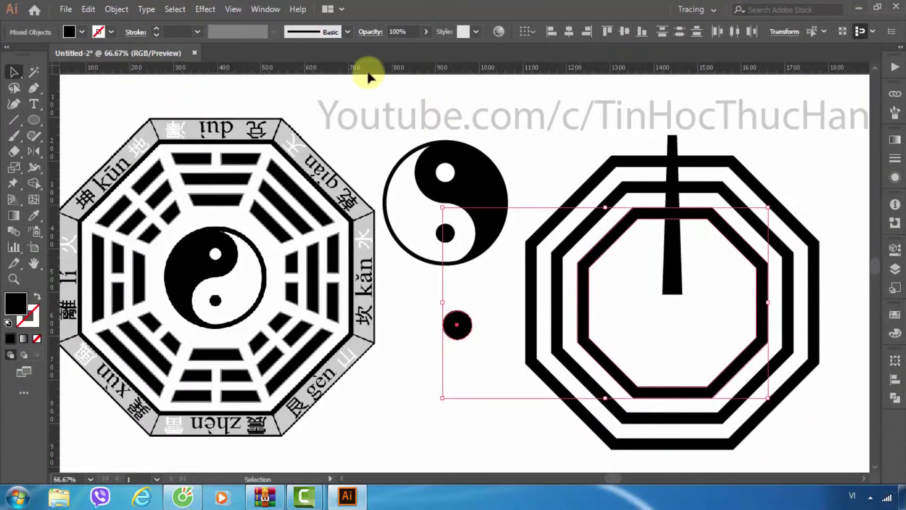
pyautogui.click(527, 32)
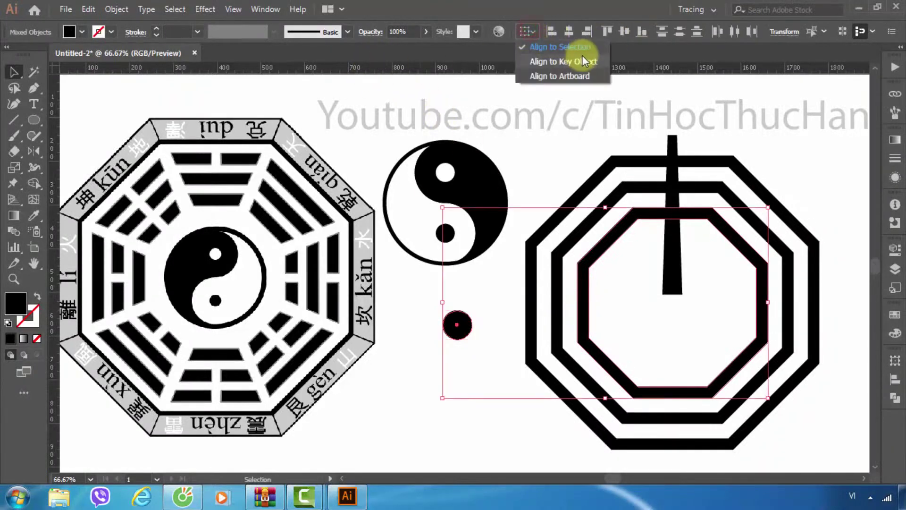
pyautogui.click(562, 61)
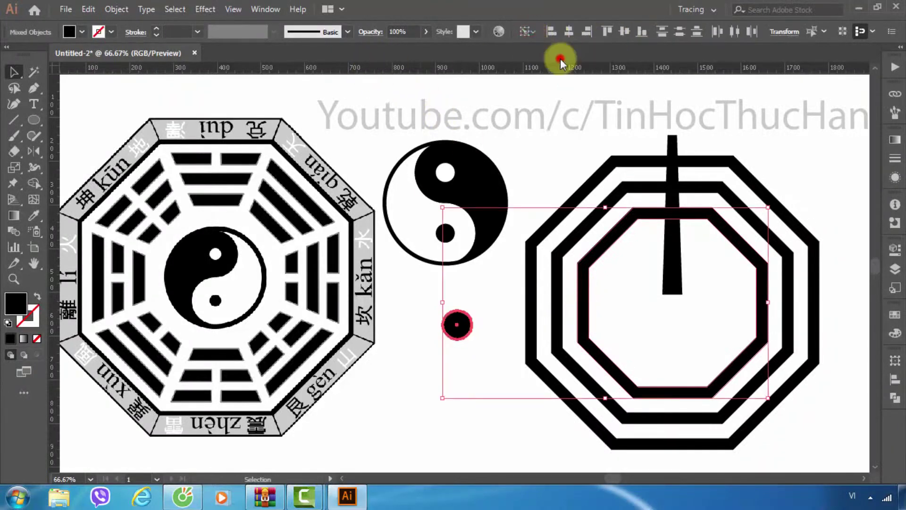
pyautogui.click(601, 254)
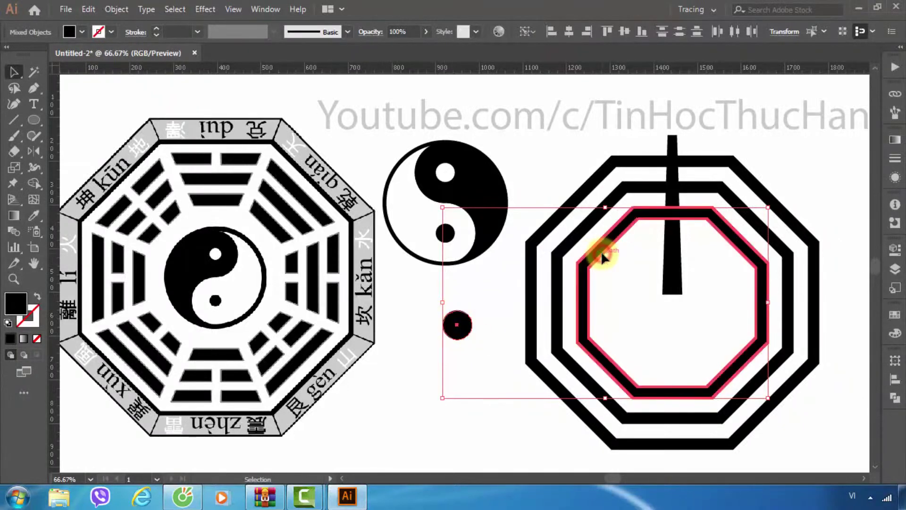
pyautogui.click(568, 32)
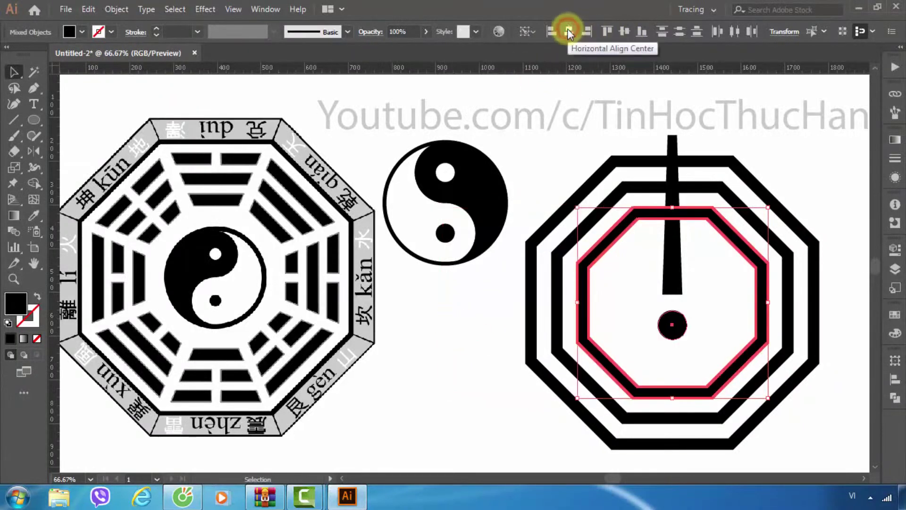
pyautogui.click(623, 31)
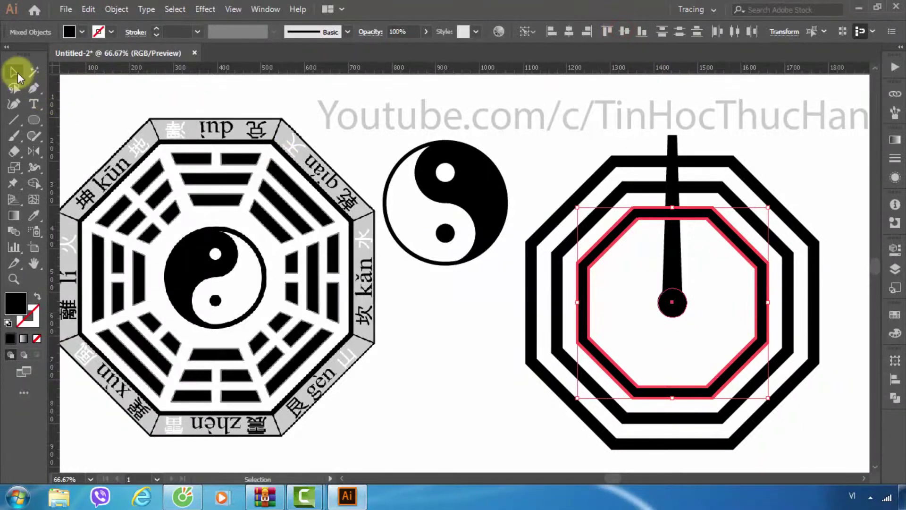
pyautogui.click(437, 324)
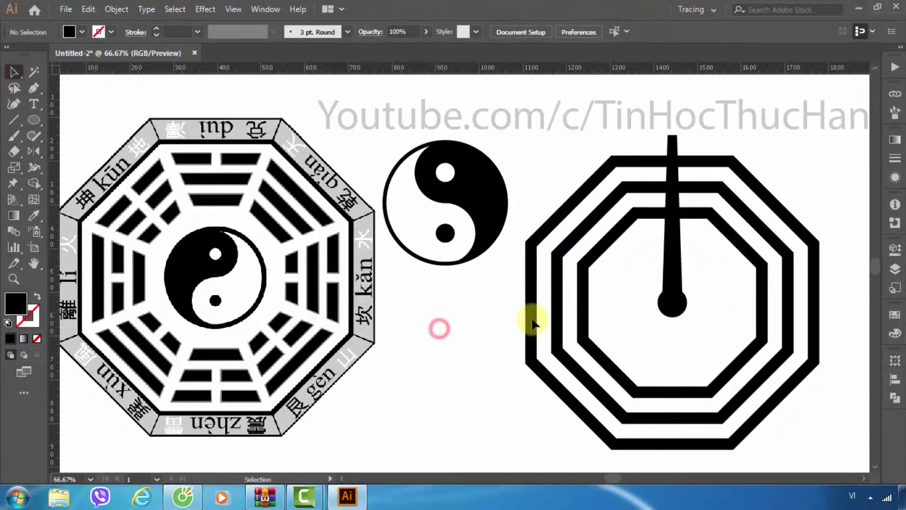
# Fill the small circle with dark blue in the Color Picker
pyautogui.click(675, 309)
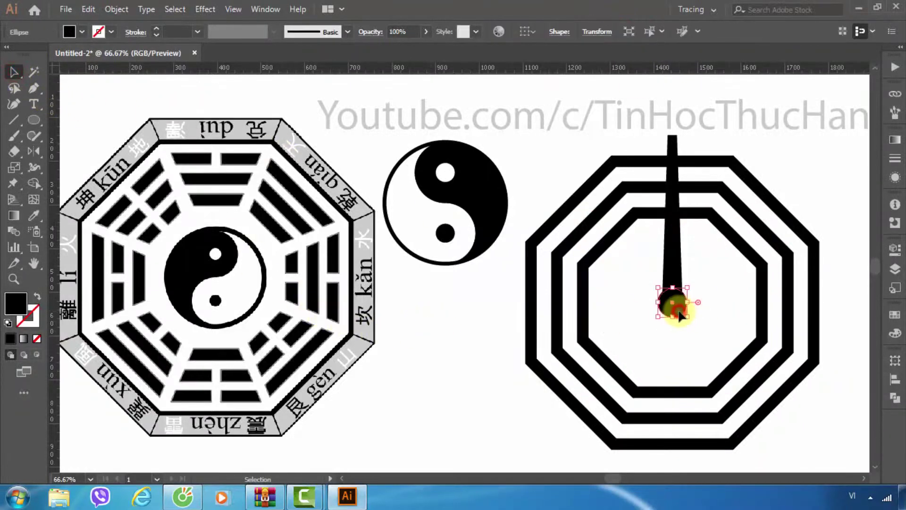
pyautogui.doubleClick(15, 302)
pyautogui.click(720, 208)
pyautogui.moveTo(688, 203); pyautogui.dragTo(698, 219)
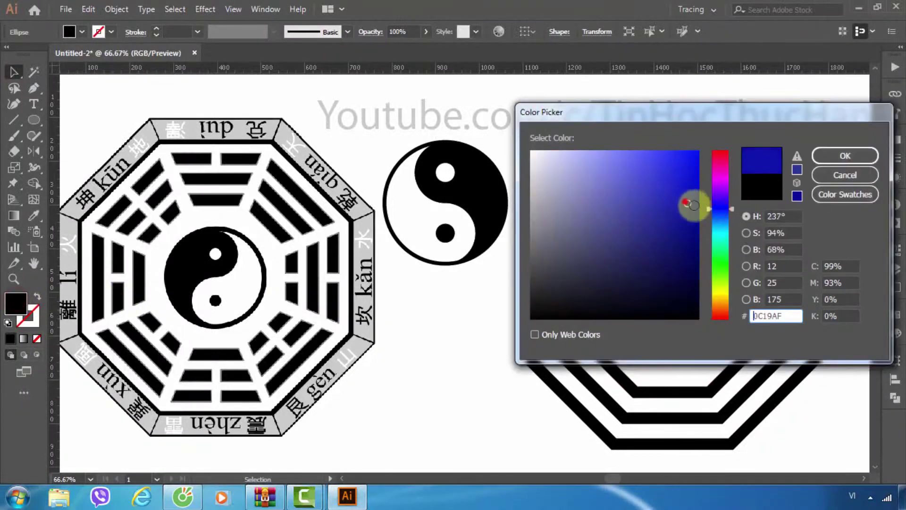
pyautogui.click(834, 159)
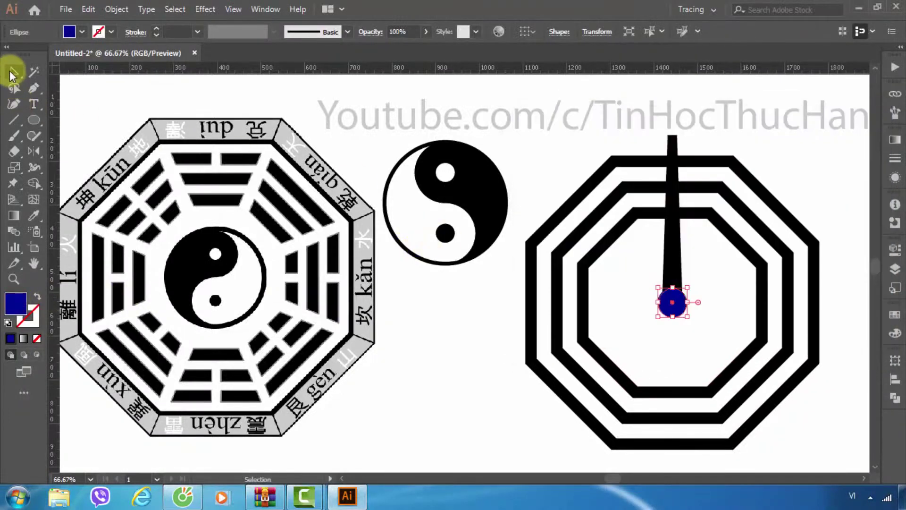
# Expand the vertical spoke's stroke into a filled shape
pyautogui.click(673, 142)
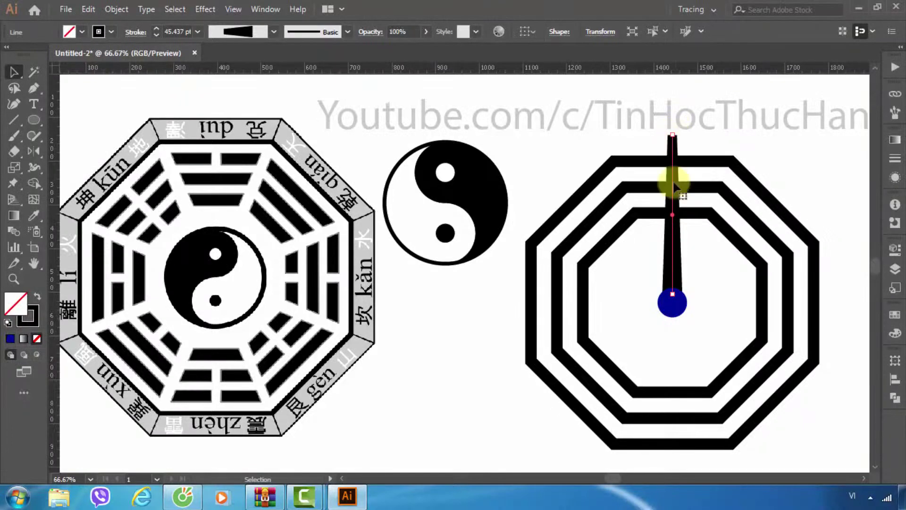
pyautogui.click(117, 9)
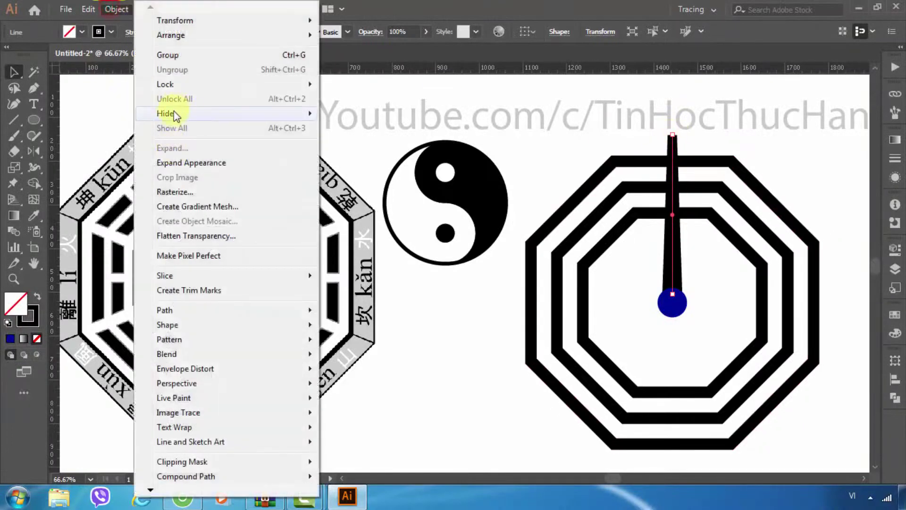
pyautogui.click(188, 163)
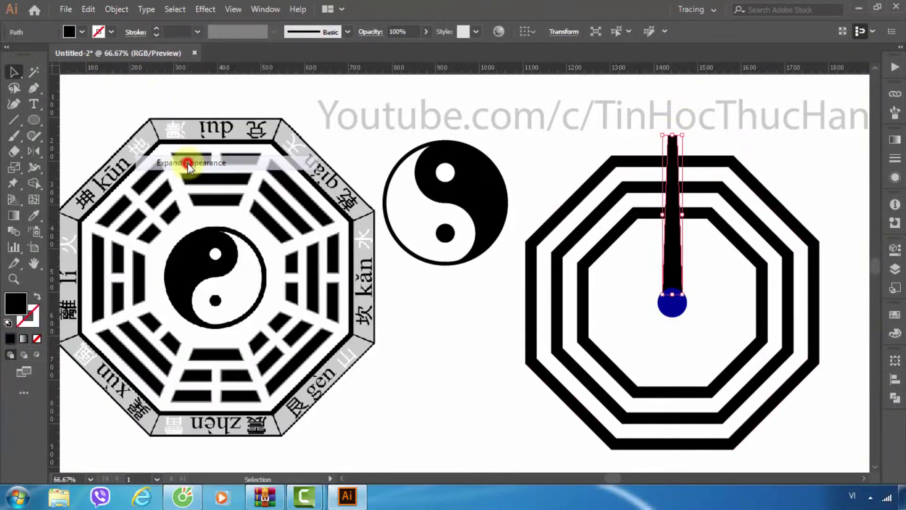
pyautogui.click(543, 162)
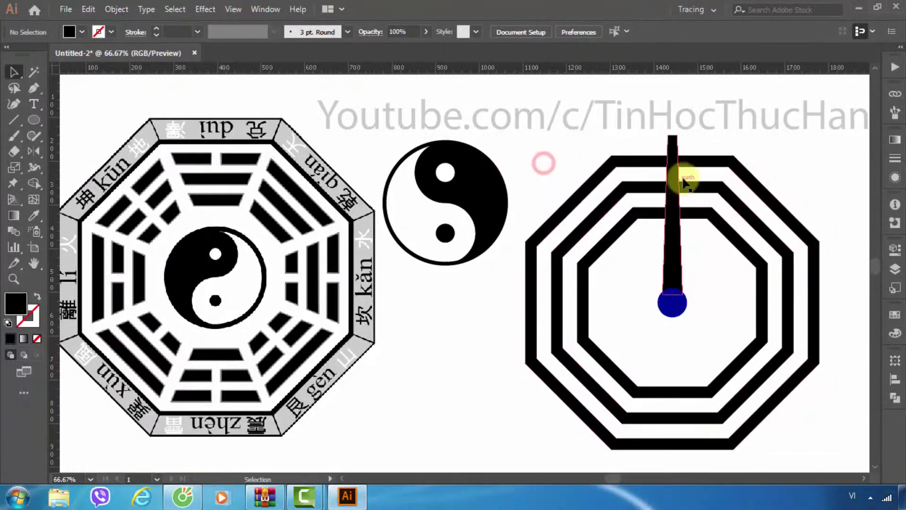
# Shorten the bar so its lower end stops just above the blue dot
pyautogui.click(672, 148)
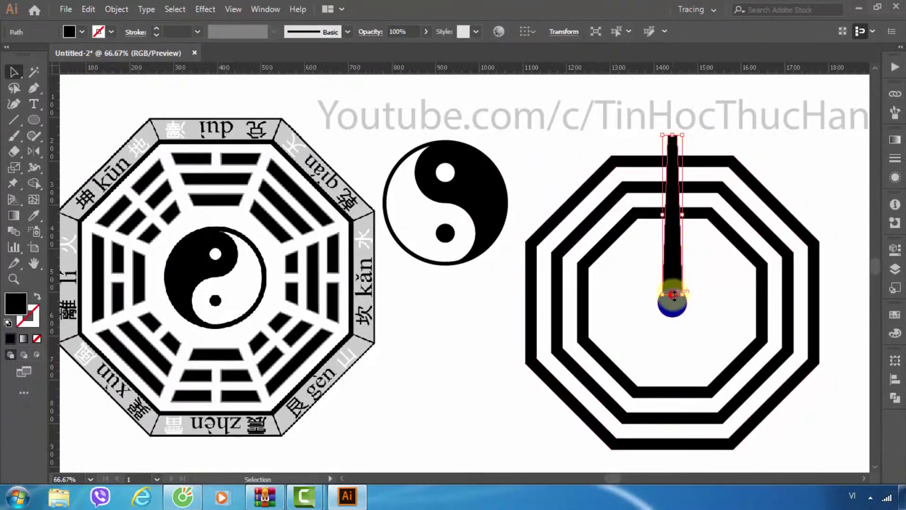
pyautogui.moveTo(675, 294); pyautogui.dragTo(676, 277)
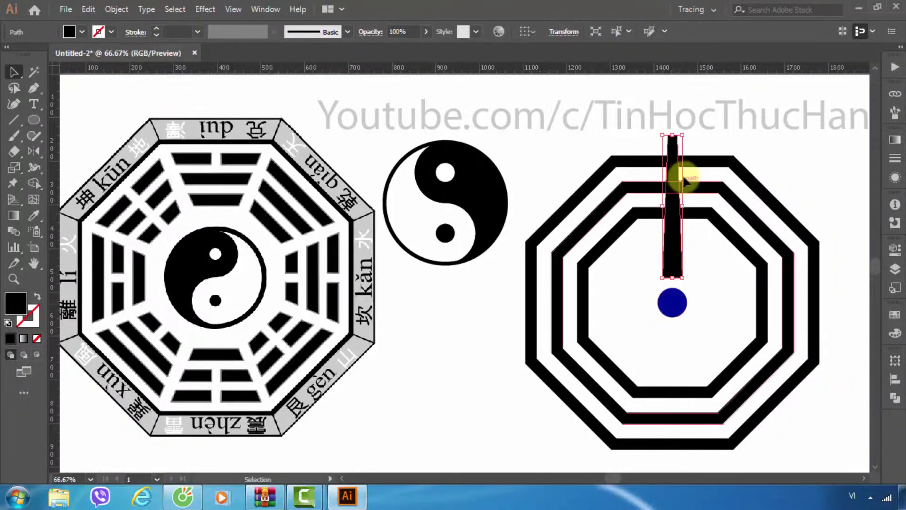
pyautogui.click(35, 151)
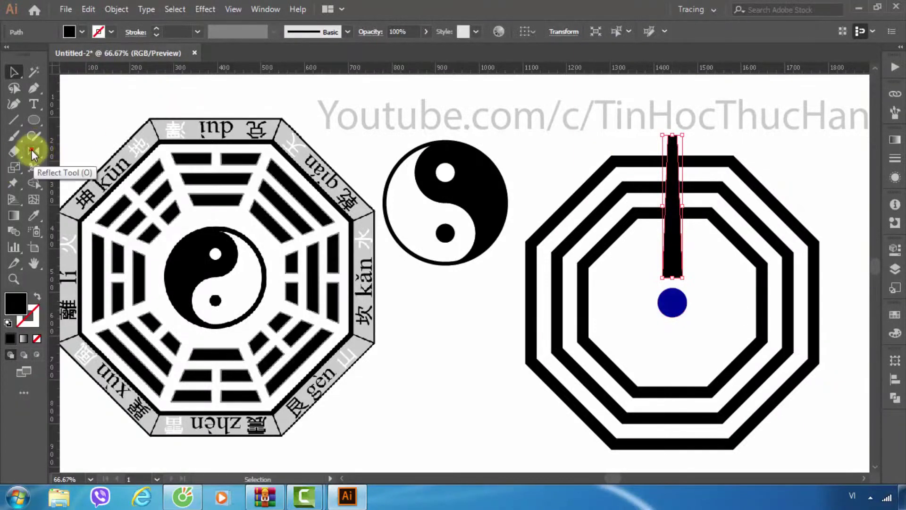
# Make a copy of the bar rotated 22.5° around the blue dot's centre
pyautogui.click(32, 150)
pyautogui.click(89, 151)
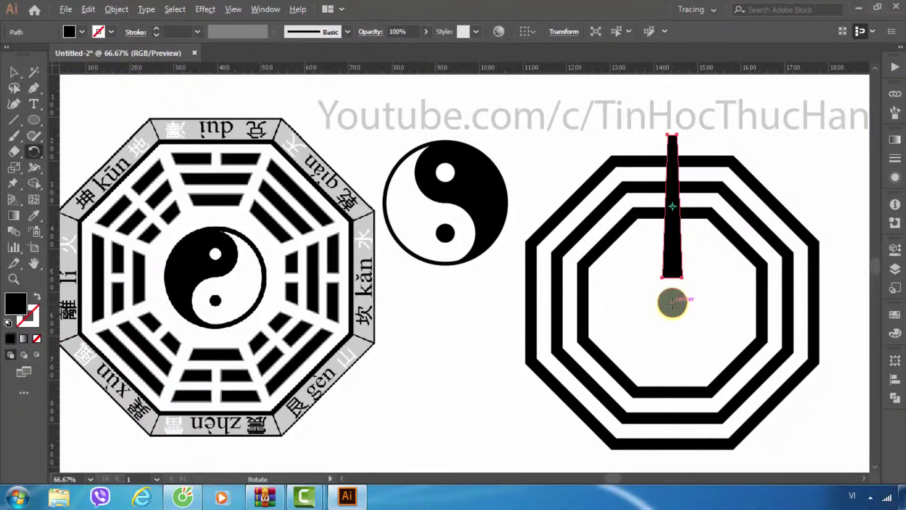
pyautogui.keyDown('alt'); pyautogui.click(672, 302); pyautogui.keyUp('alt')
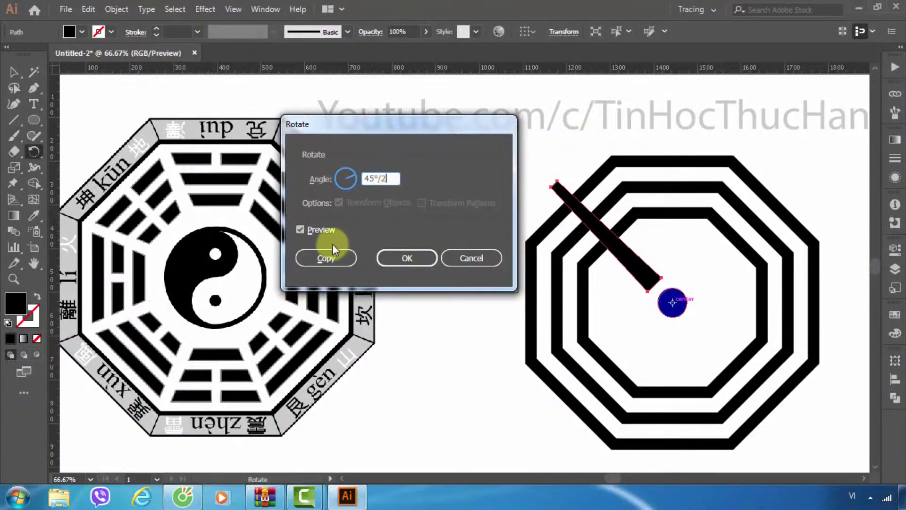
pyautogui.click(301, 230)
pyautogui.click(301, 231)
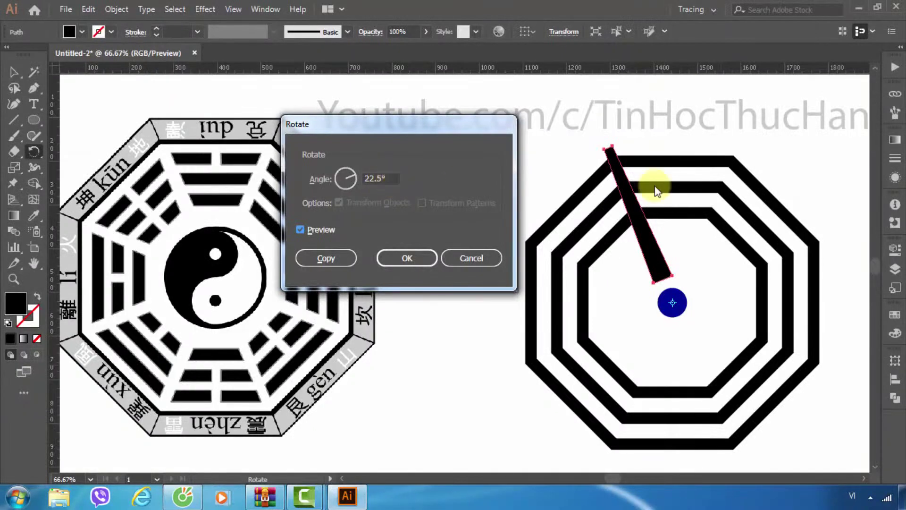
pyautogui.click(339, 257)
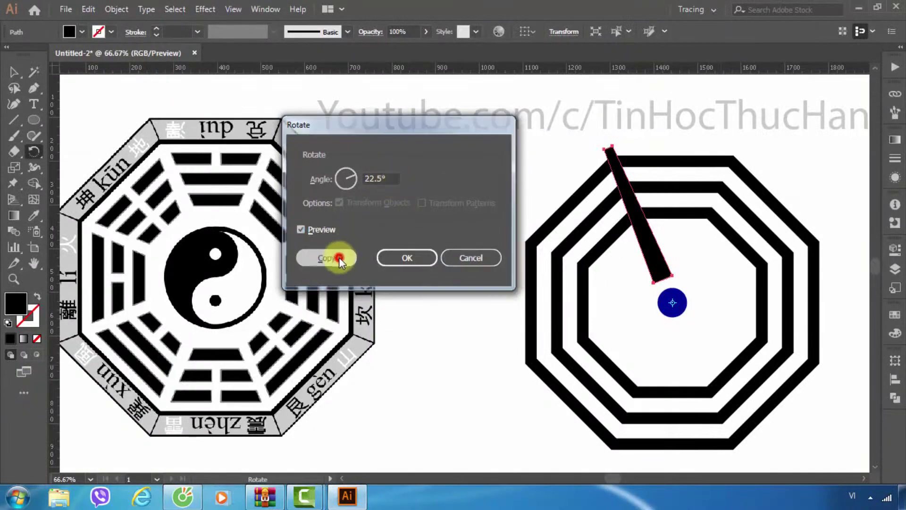
# Repeat the rotated copy with Ctrl+D to fill the circle of spokes
pyautogui.hotkey('ctrl', 'd')
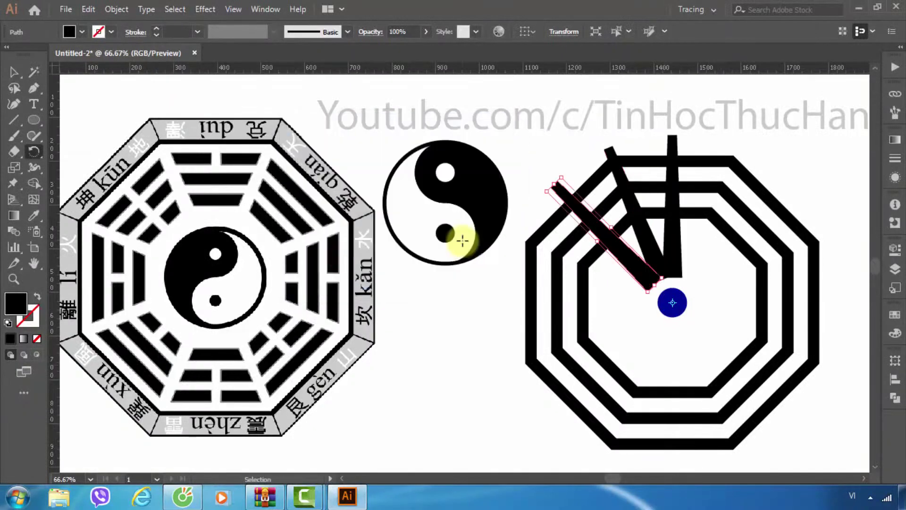
pyautogui.hotkey('ctrl', 'd')
pyautogui.hotkey('ctrl', 'd')
pyautogui.hotkey('ctrl', 'd')
pyautogui.hotkey('ctrl', 'd')
pyautogui.hotkey('ctrl', 'd')
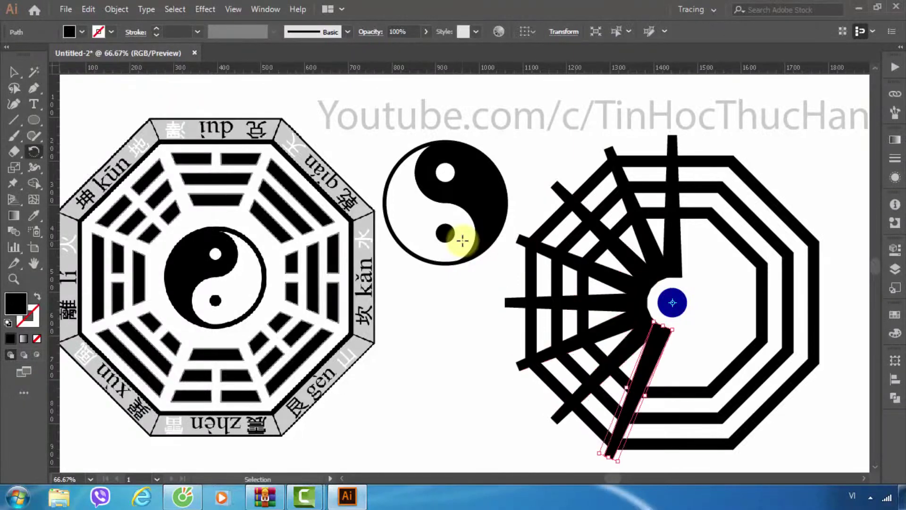
pyautogui.hotkey('ctrl', 'd')
pyautogui.hotkey('ctrl', 'd')
pyautogui.hotkey('ctrl', 'd')
pyautogui.hotkey('ctrl', 'd')
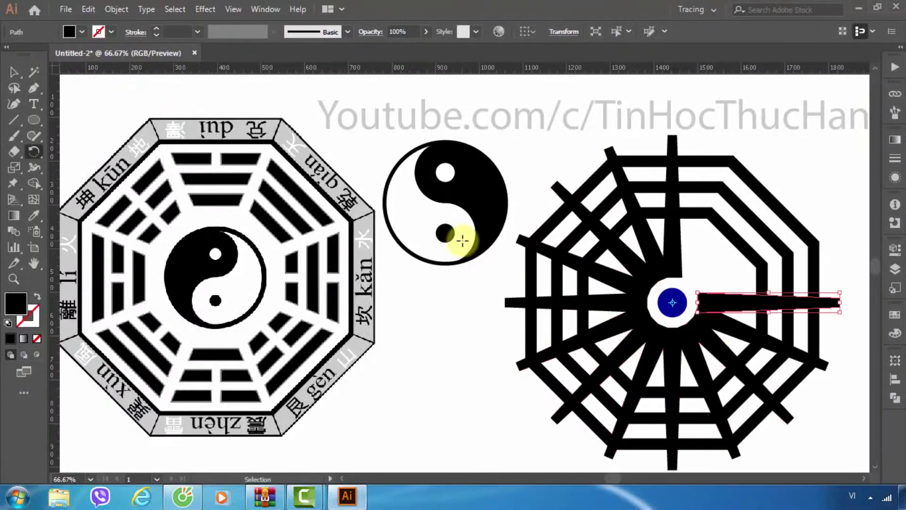
pyautogui.hotkey('ctrl', 'd')
pyautogui.hotkey('ctrl', 'd')
pyautogui.hotkey('ctrl', 'd')
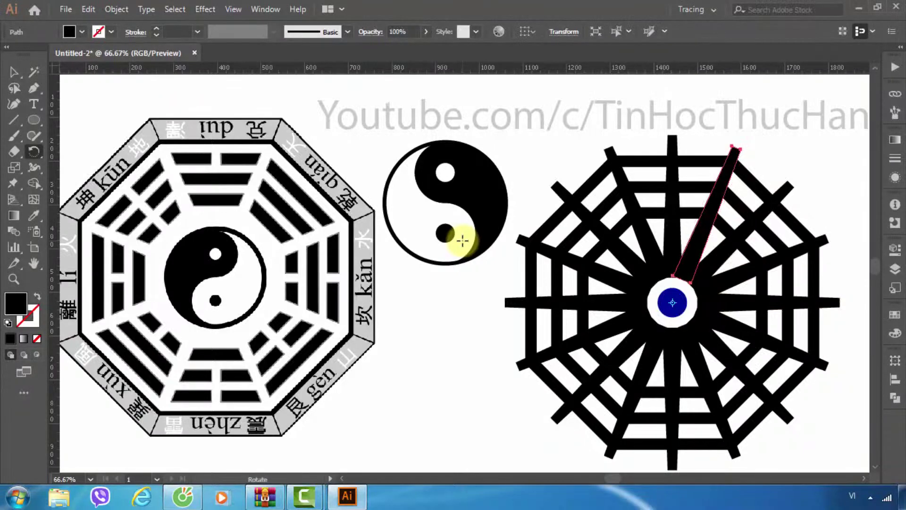
pyautogui.click(11, 73)
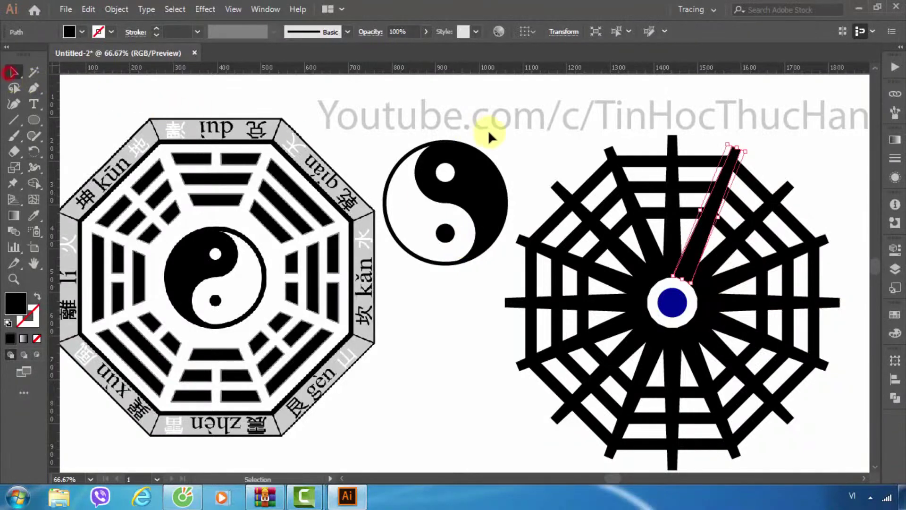
pyautogui.click(520, 148)
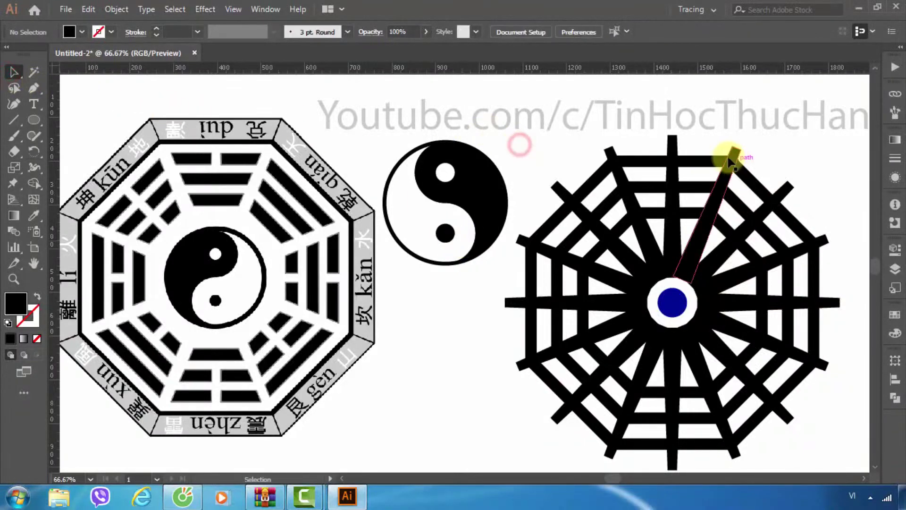
# Delete the vertical bar, upper-right, upper-left and left horizontal in-between spokes
pyautogui.click(673, 144)
pyautogui.press('Delete')
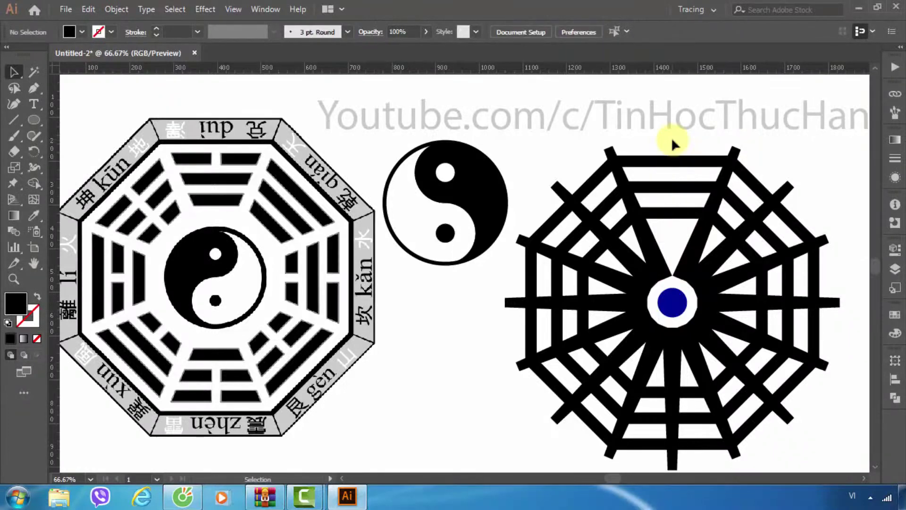
pyautogui.click(784, 188)
pyautogui.press('Delete')
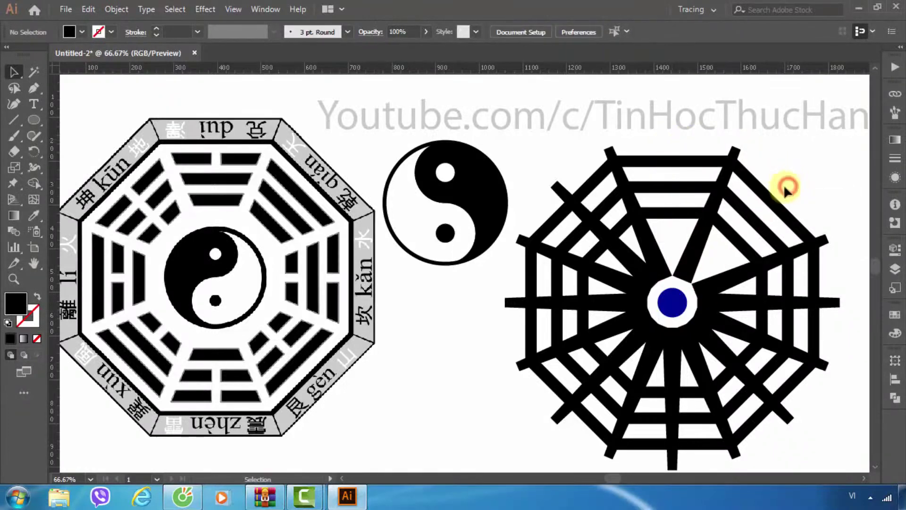
pyautogui.click(558, 188)
pyautogui.press('Delete')
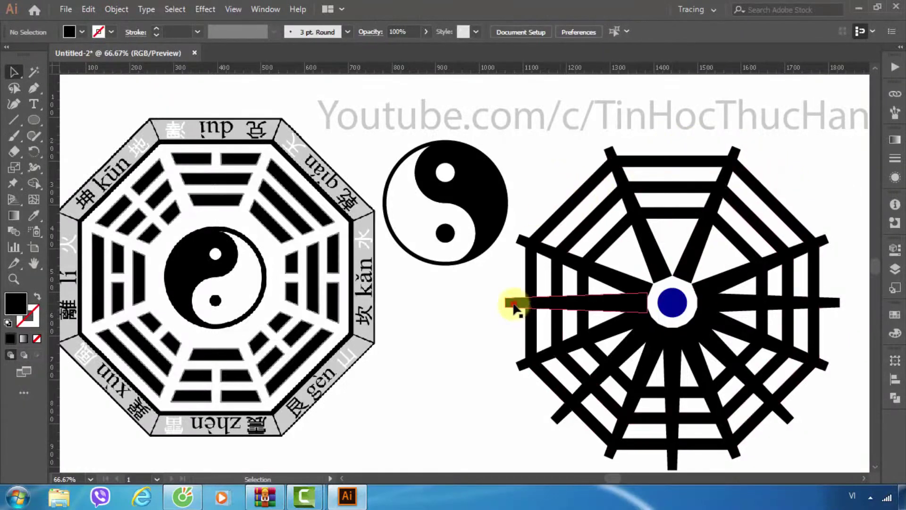
pyautogui.click(514, 304)
pyautogui.press('Delete')
# Delete the lower-left, bottom, lower-right and right horizontal spokes, leaving eight corner spokes
pyautogui.click(560, 417)
pyautogui.press('Delete')
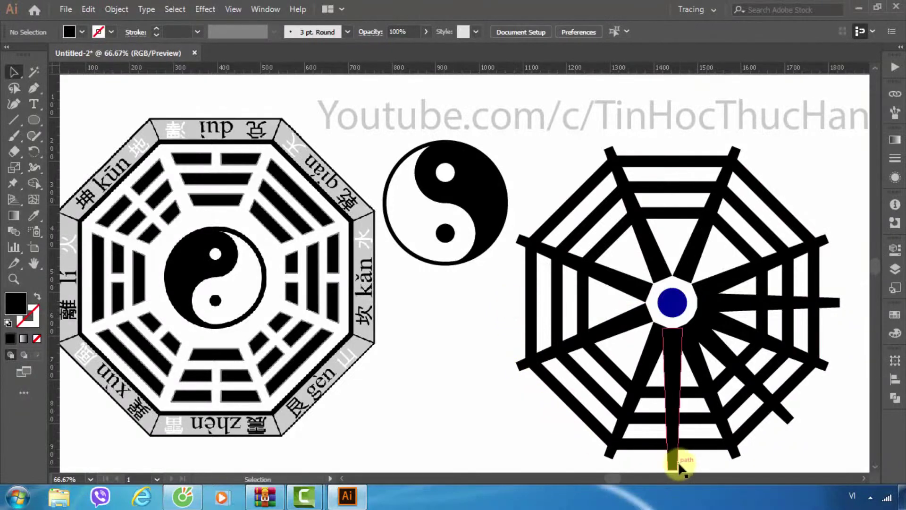
pyautogui.click(678, 464)
pyautogui.press('Delete')
pyautogui.click(789, 419)
pyautogui.press('Delete')
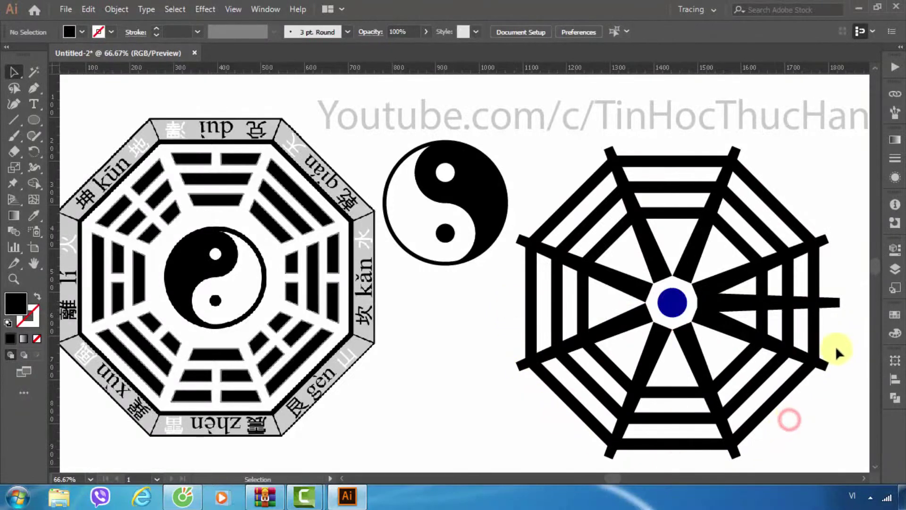
pyautogui.click(833, 303)
pyautogui.press('Delete')
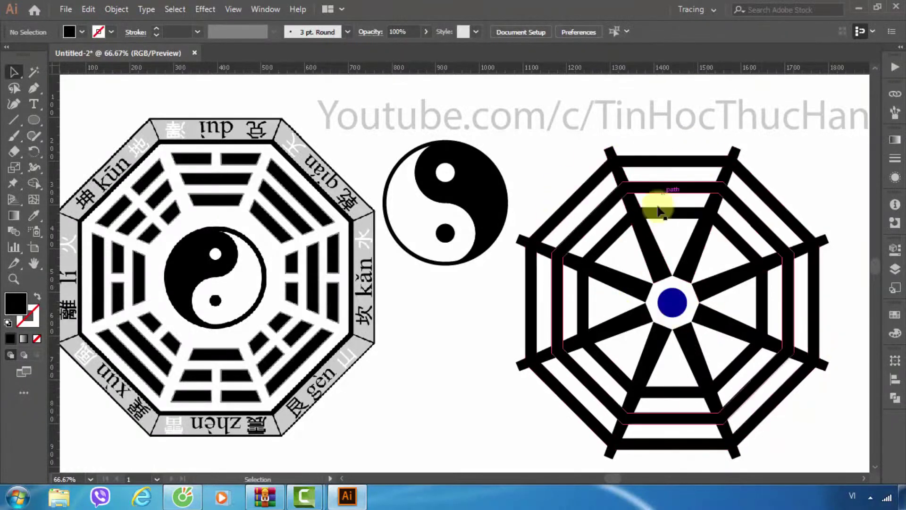
pyautogui.moveTo(659, 211); pyautogui.dragTo(653, 307)
pyautogui.click(586, 141)
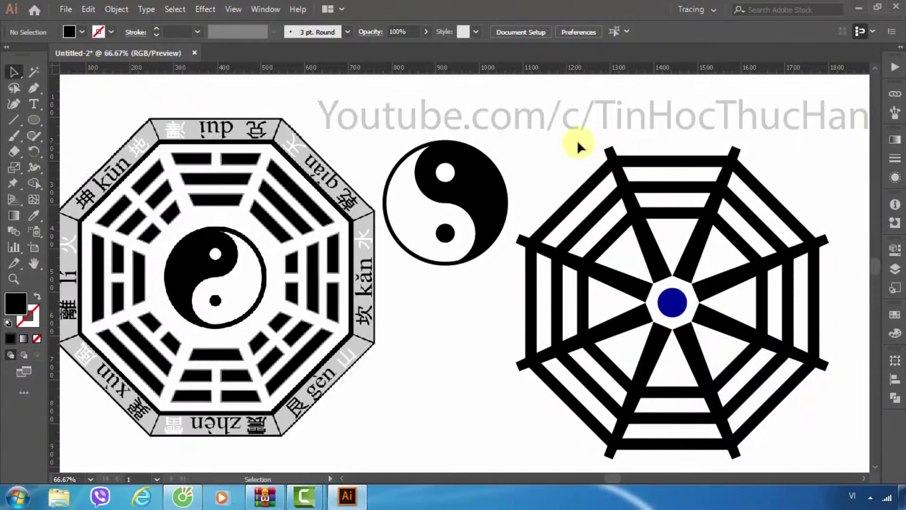
# Select the whole octagonal web and drag the Shape Builder along the upper-left spoke
pyautogui.click(32, 183)
pyautogui.moveTo(32, 183); pyautogui.dragTo(96, 186)
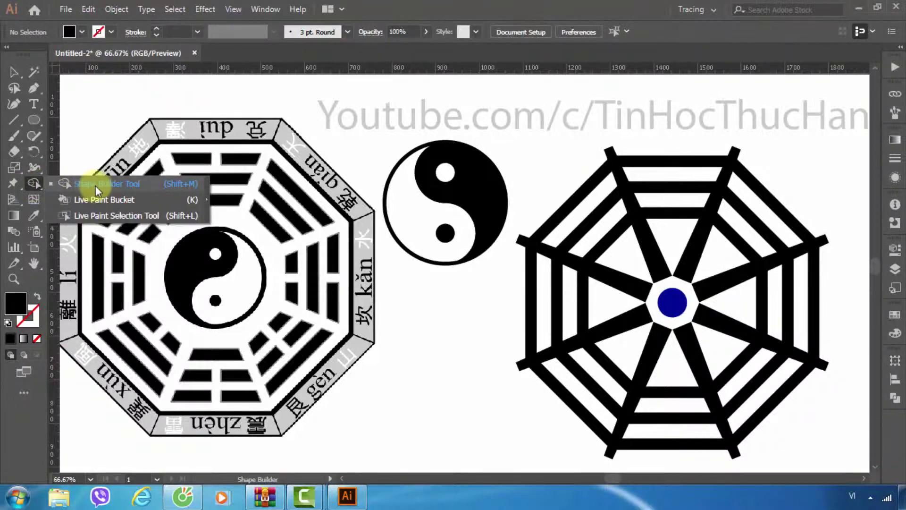
pyautogui.click(134, 186)
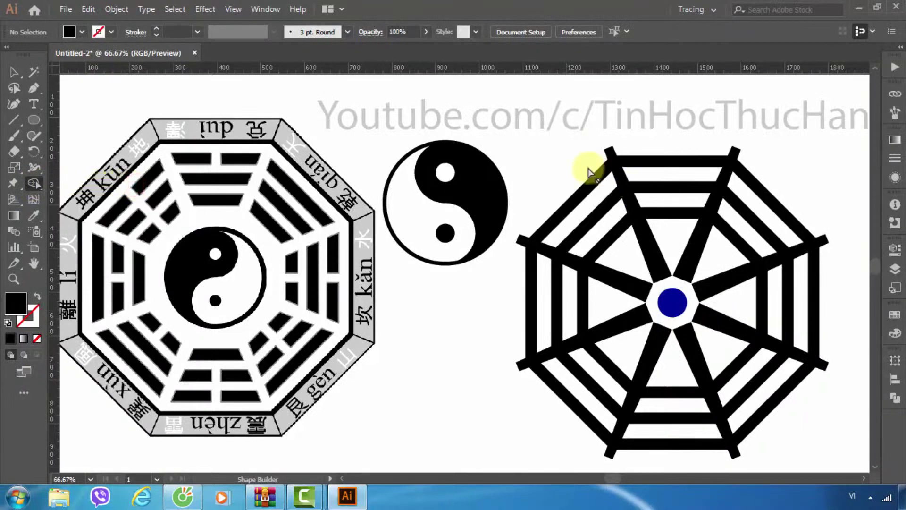
pyautogui.click(15, 72)
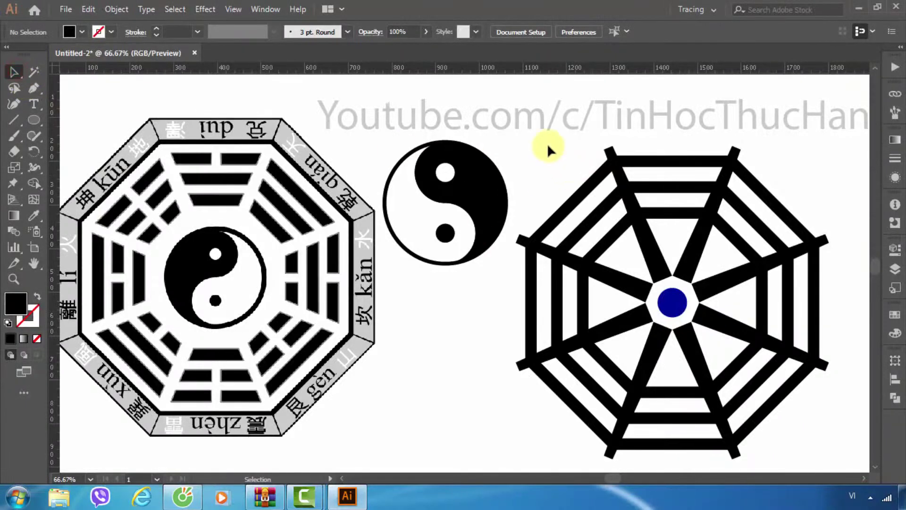
pyautogui.moveTo(555, 140); pyautogui.dragTo(669, 228)
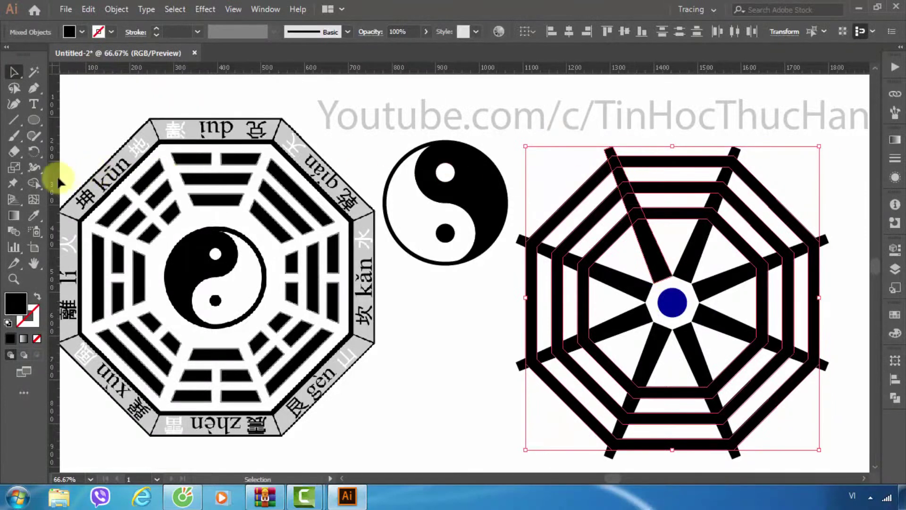
pyautogui.click(32, 182)
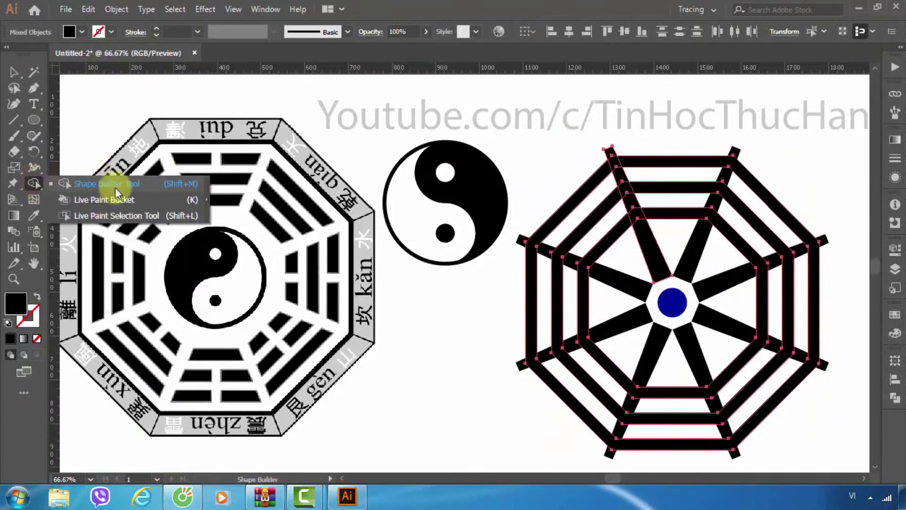
pyautogui.click(177, 185)
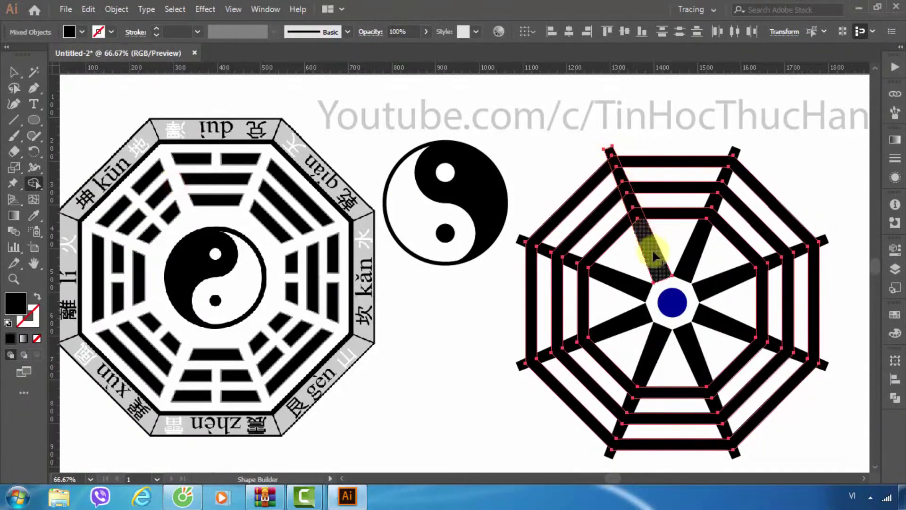
pyautogui.moveTo(654, 256); pyautogui.dragTo(616, 163)
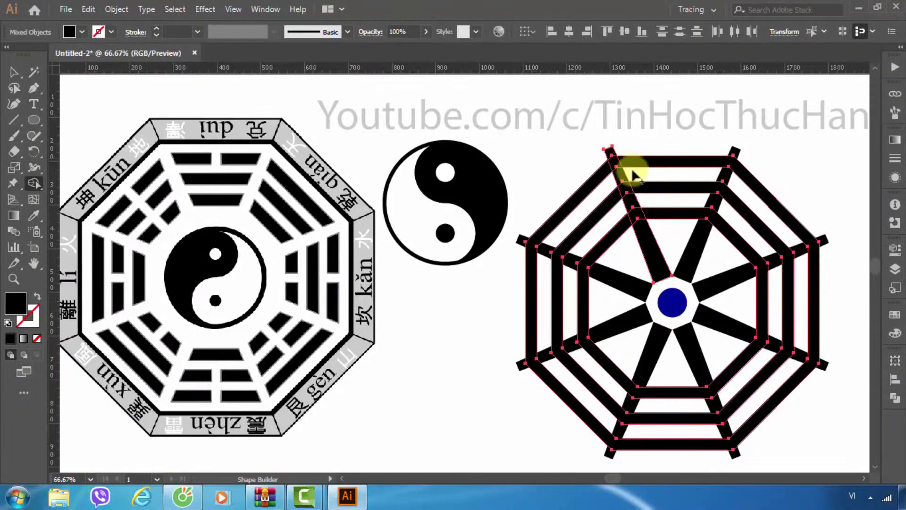
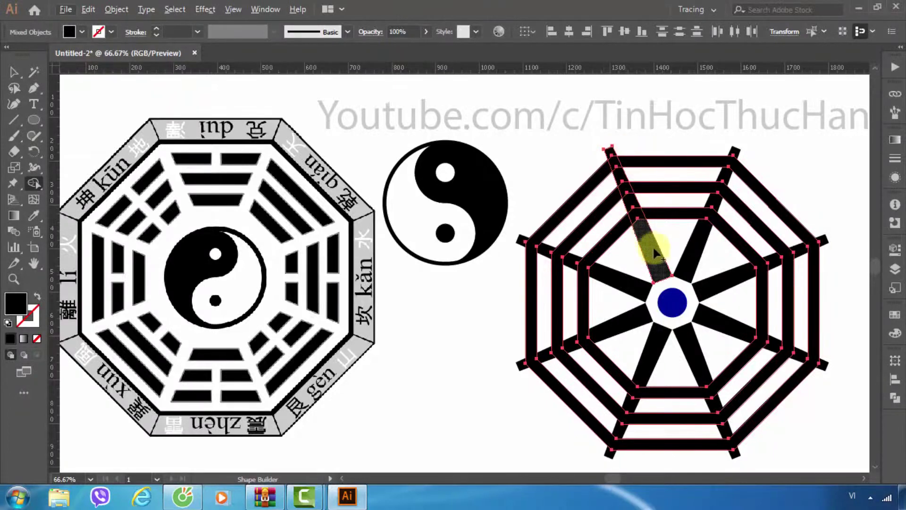
# Delete the top-left spoke with Shape Builder, splitting the upper-left ring bands into bars
pyautogui.moveTo(615, 168); pyautogui.dragTo(637, 218)
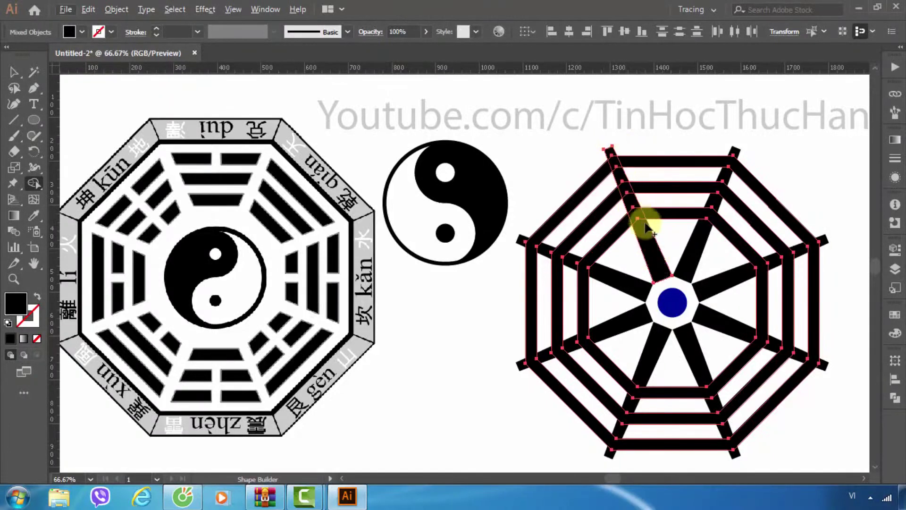
pyautogui.click(609, 152)
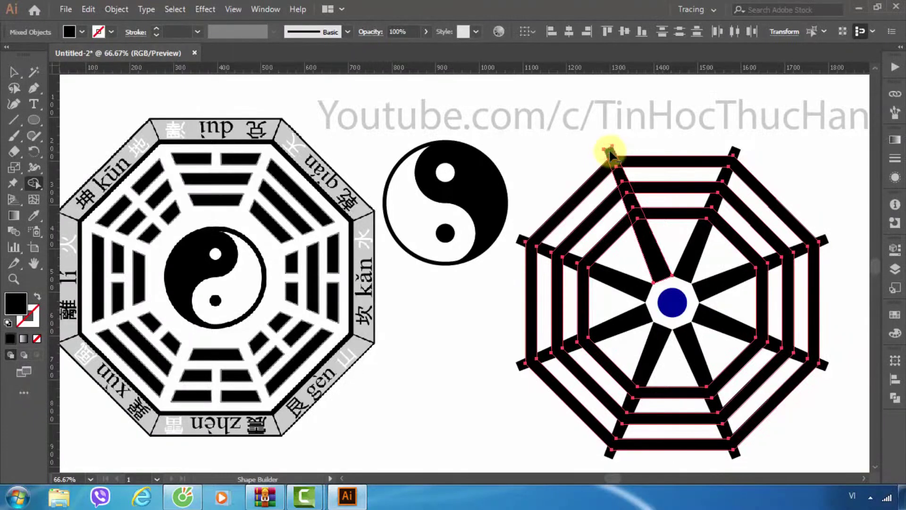
pyautogui.moveTo(609, 152); pyautogui.dragTo(615, 173)
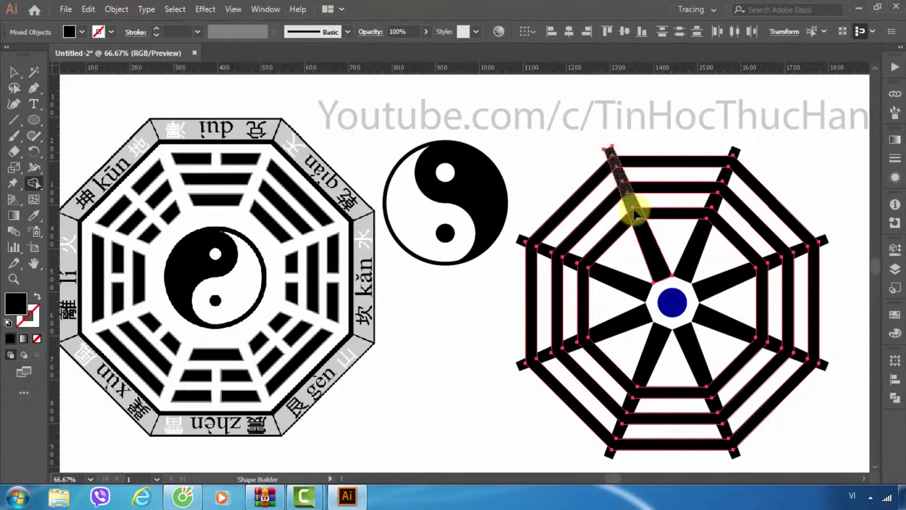
pyautogui.moveTo(634, 215); pyautogui.dragTo(644, 238)
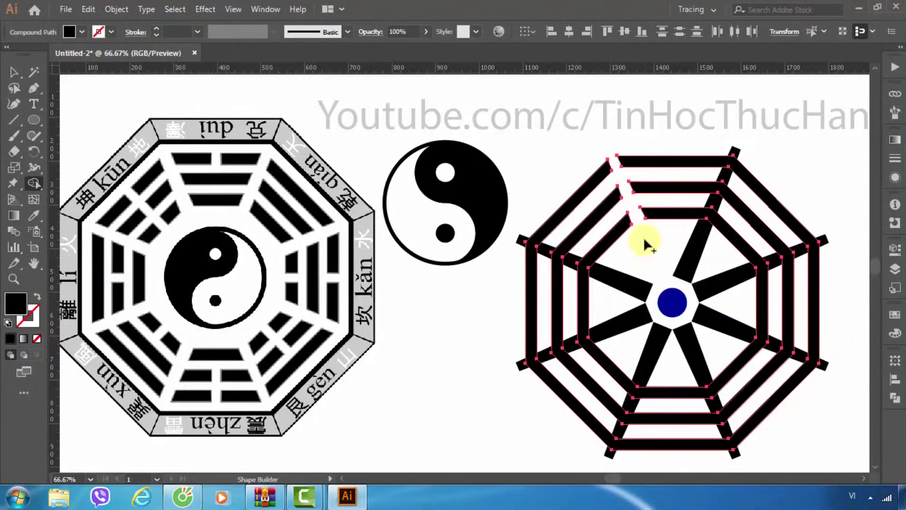
# Select the whole bagua octagon artwork with the Selection tool
pyautogui.click(13, 71)
pyautogui.click(555, 142)
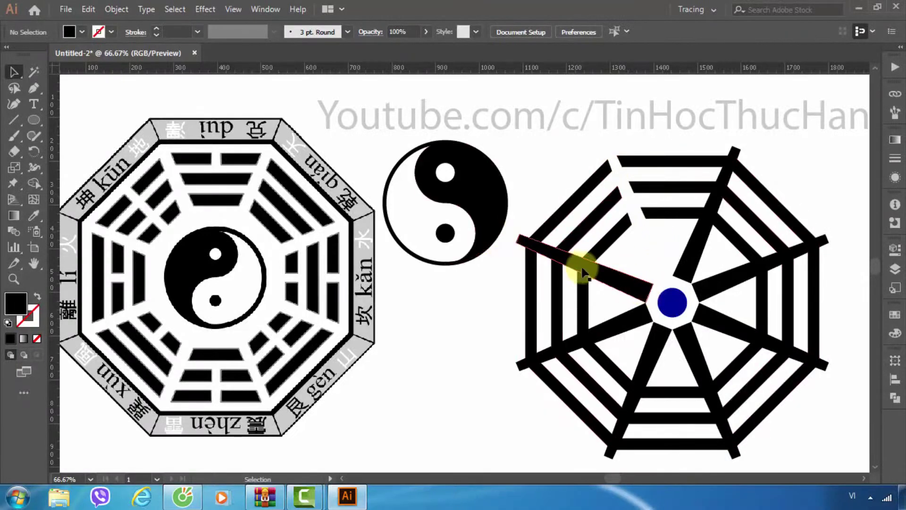
pyautogui.moveTo(519, 220); pyautogui.dragTo(600, 287)
pyautogui.click(544, 146)
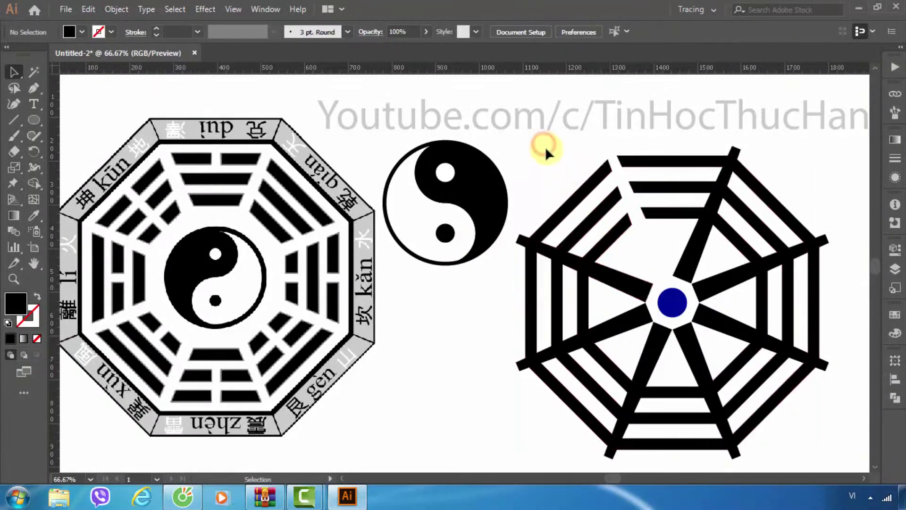
pyautogui.moveTo(531, 144); pyautogui.dragTo(839, 456)
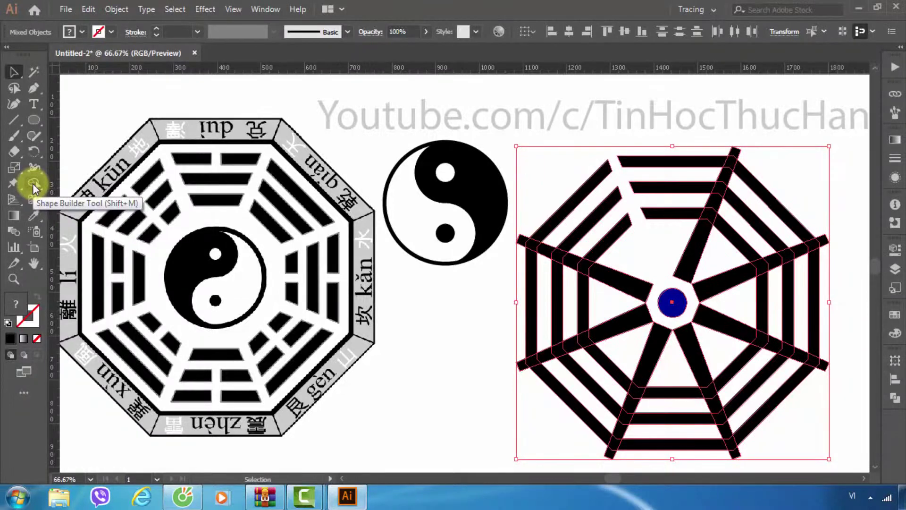
# Erase the left, lower-left, bottom and lower-right spokes with Shape Builder
pyautogui.click(33, 185)
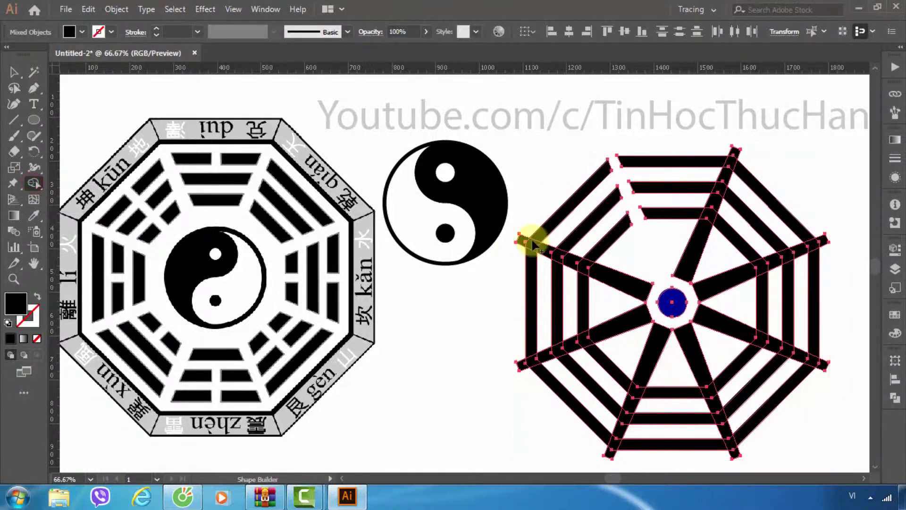
pyautogui.moveTo(521, 240); pyautogui.dragTo(626, 286)
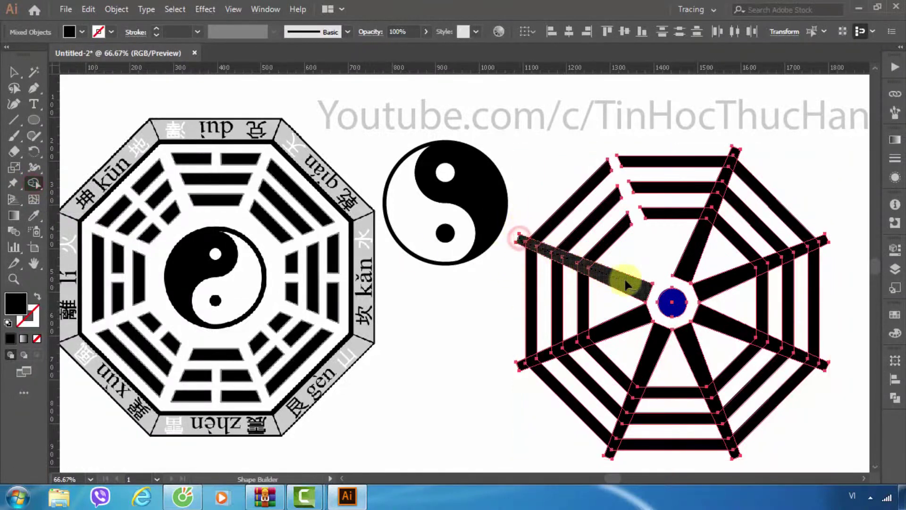
pyautogui.moveTo(523, 367); pyautogui.dragTo(623, 314)
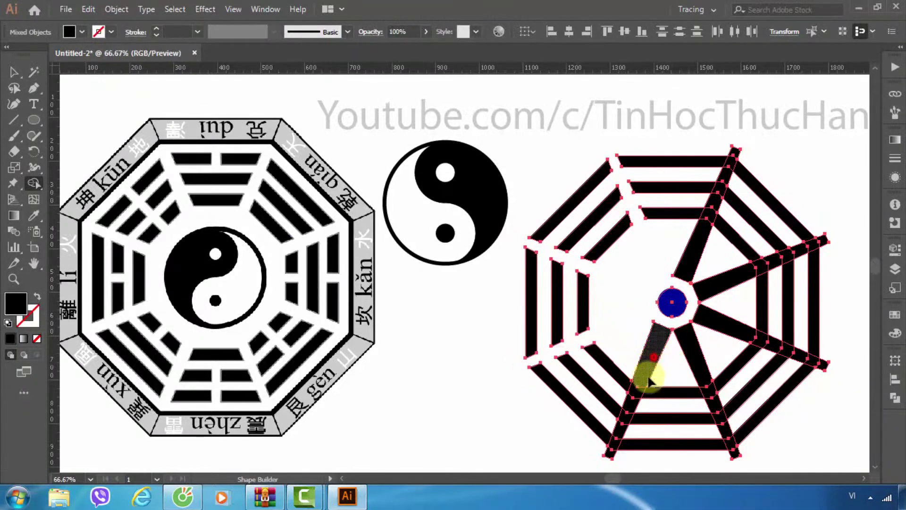
pyautogui.moveTo(656, 365); pyautogui.dragTo(609, 454)
pyautogui.moveTo(684, 334); pyautogui.dragTo(734, 454)
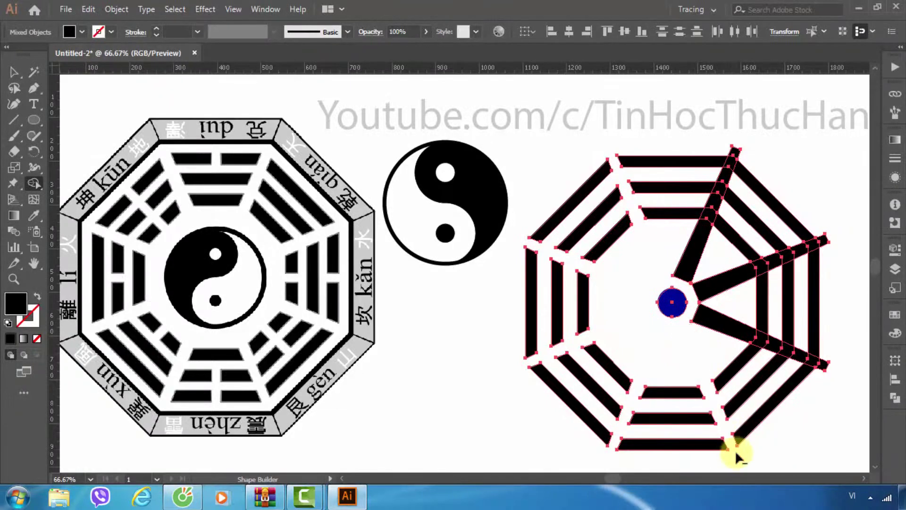
pyautogui.moveTo(700, 317); pyautogui.dragTo(823, 366)
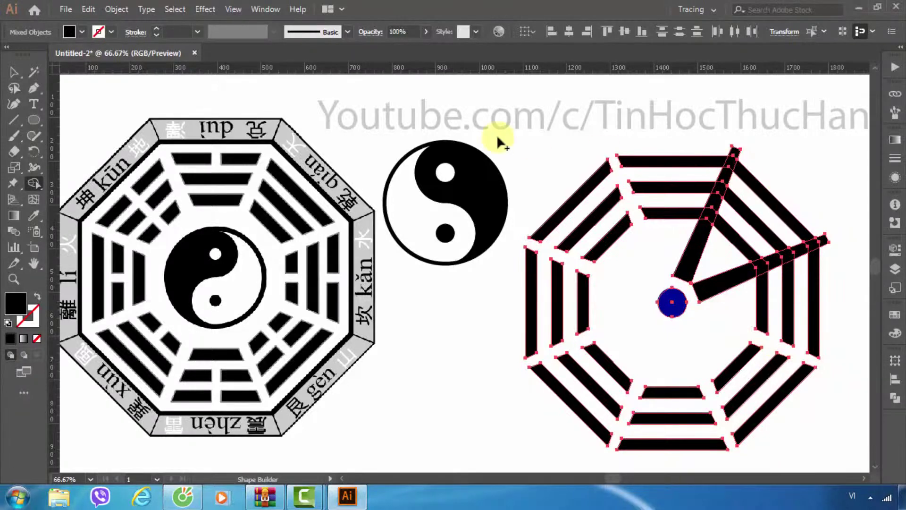
# Deselect the artwork and show the Pathfinder panel
pyautogui.press('v')
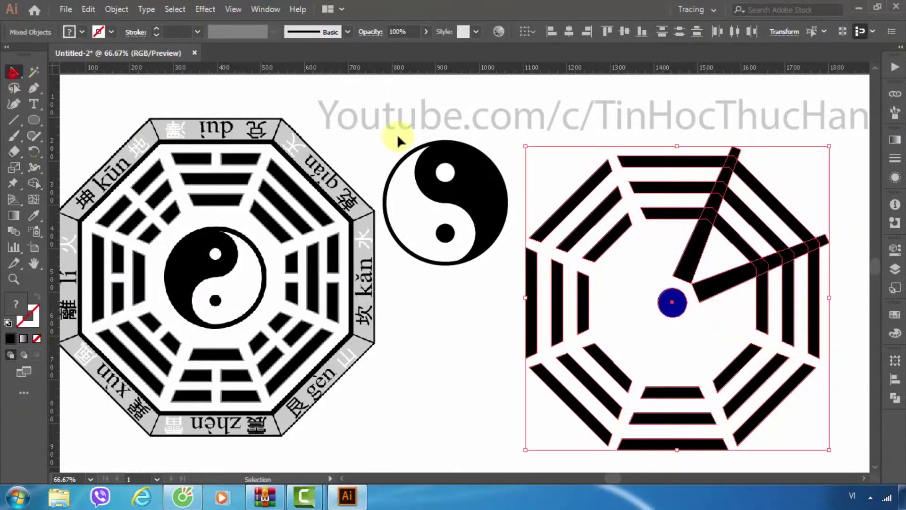
pyautogui.click(485, 140)
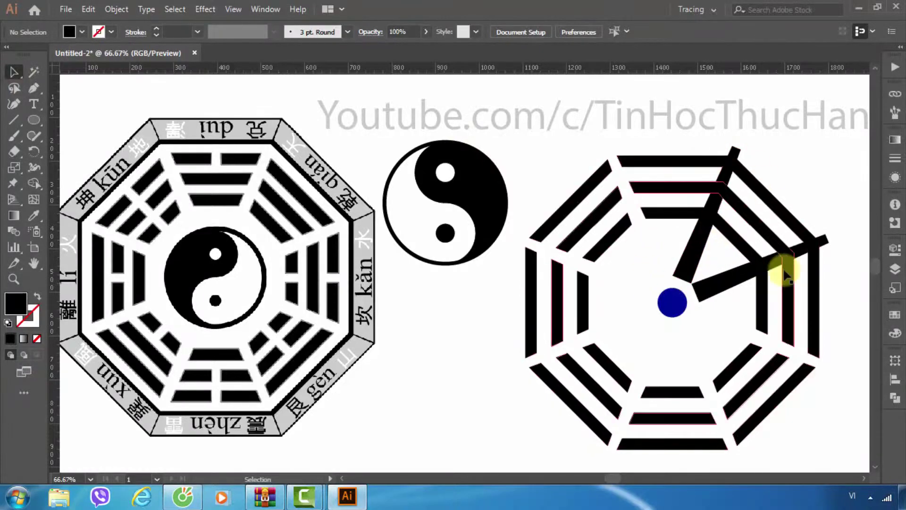
pyautogui.moveTo(679, 272); pyautogui.dragTo(676, 274)
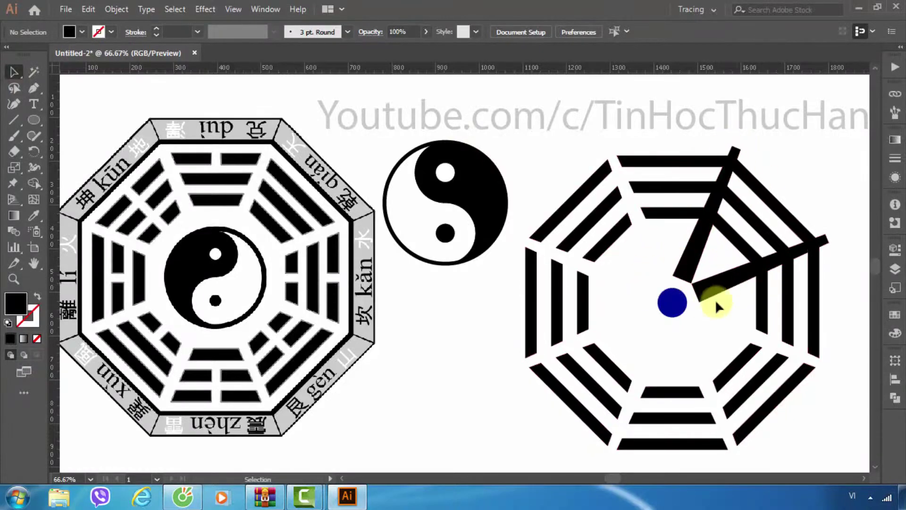
pyautogui.click(895, 397)
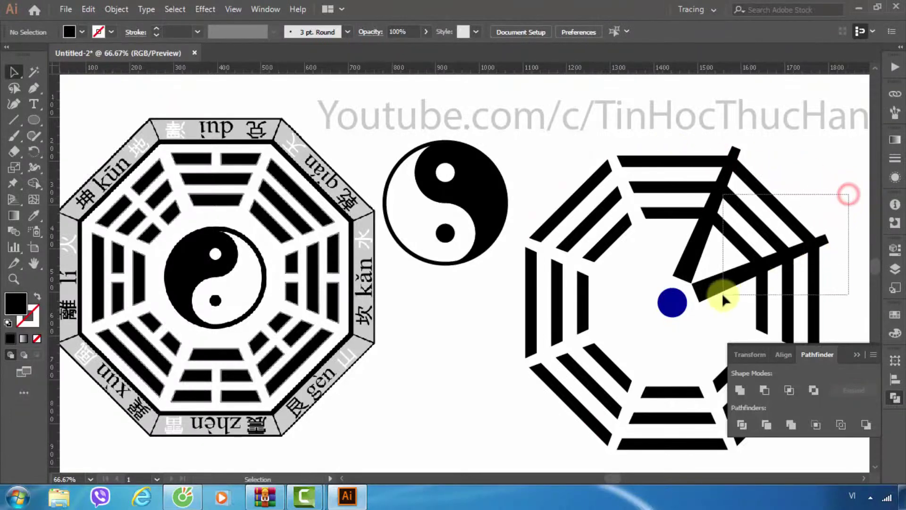
# Divide the octagon with Pathfinder, ungroup it, and delete the right-corner spoke pieces
pyautogui.click(737, 291)
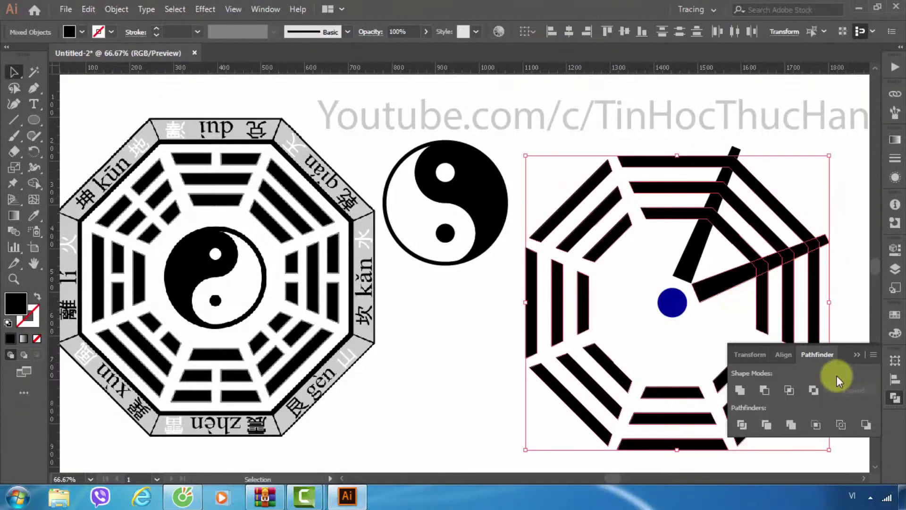
pyautogui.click(742, 424)
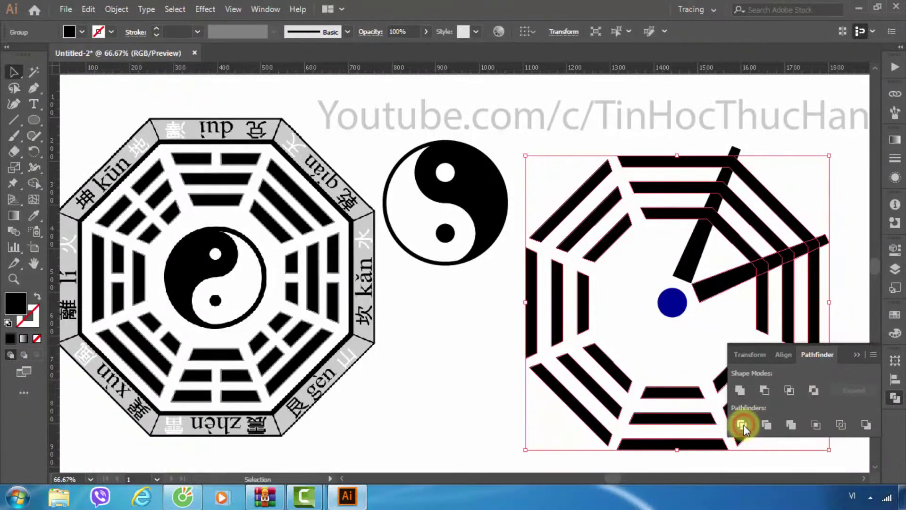
pyautogui.click(847, 198)
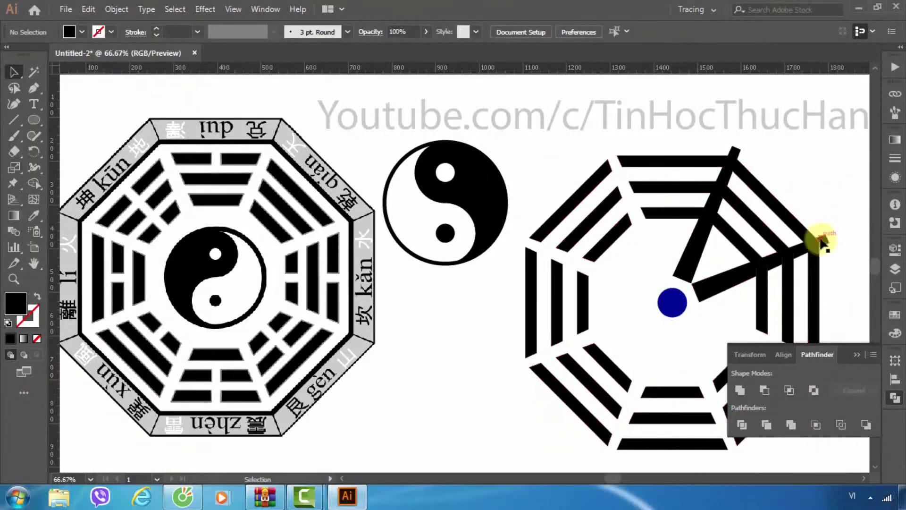
pyautogui.moveTo(821, 241); pyautogui.dragTo(738, 274)
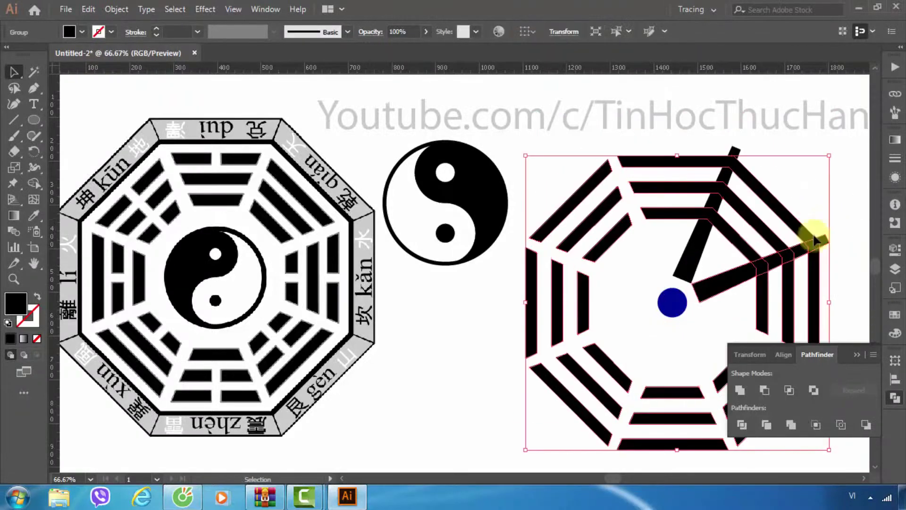
pyautogui.rightClick(732, 274)
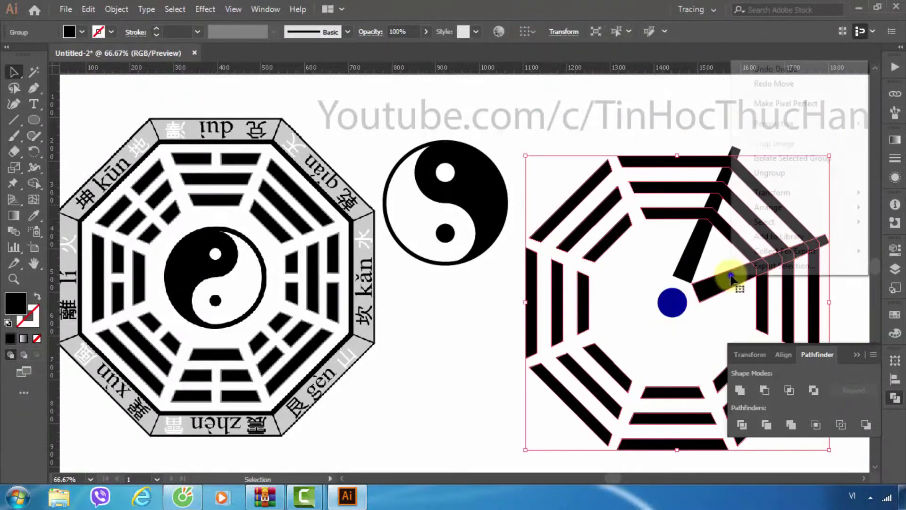
pyautogui.click(776, 174)
pyautogui.click(815, 195)
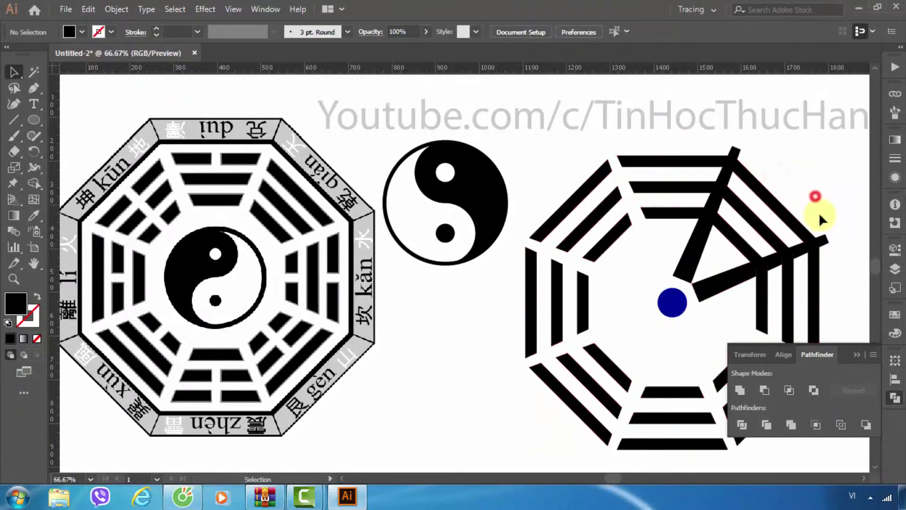
pyautogui.click(822, 240)
pyautogui.press('Delete')
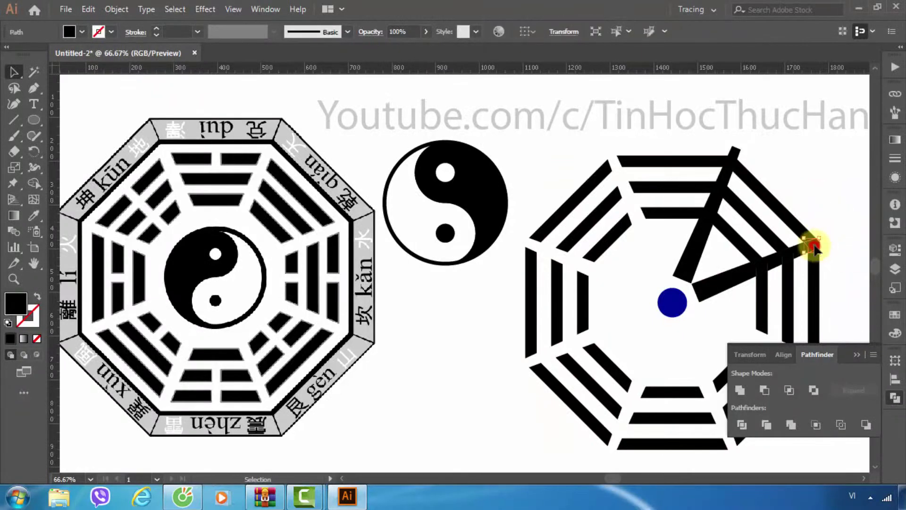
pyautogui.moveTo(787, 259); pyautogui.dragTo(693, 284)
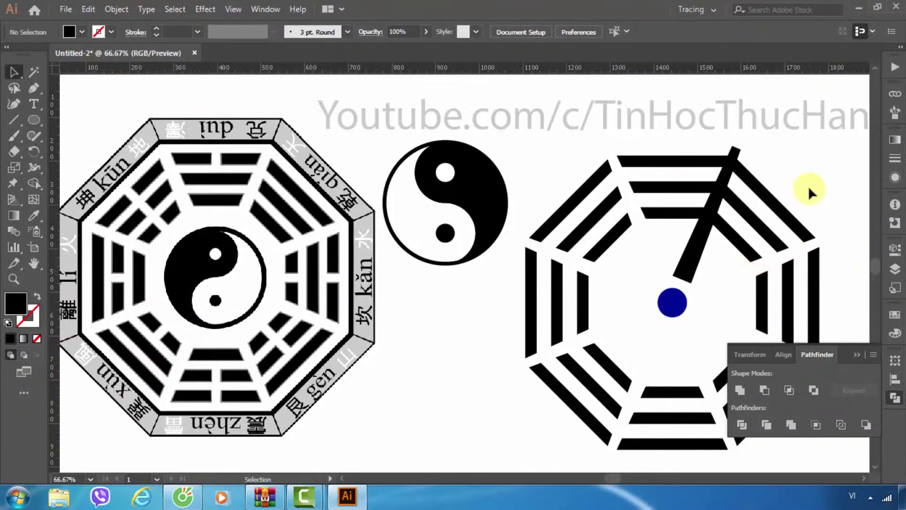
# Divide and ungroup the top spoke with its bars, pull the spoke away, and close Pathfinder
pyautogui.moveTo(681, 140)
pyautogui.mouseDown()
pyautogui.moveTo(738, 254)
pyautogui.moveTo(760, 253)
pyautogui.mouseUp()
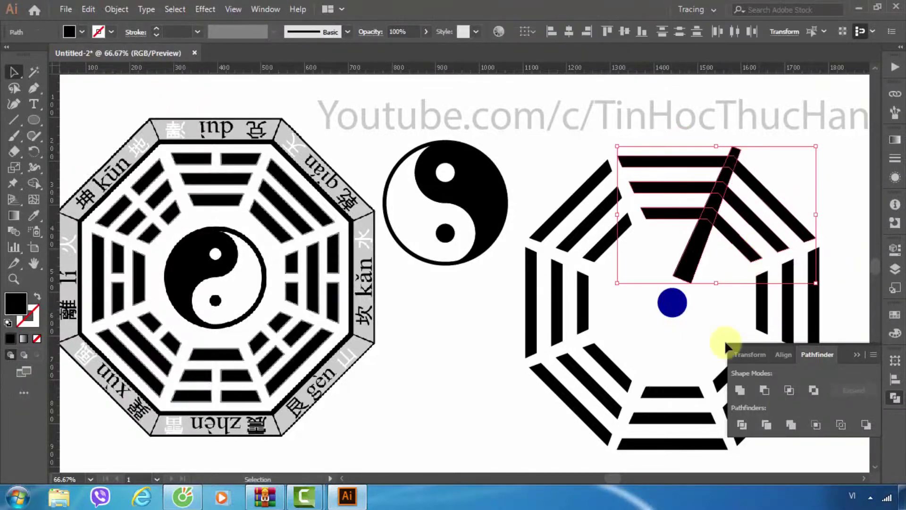
pyautogui.click(741, 424)
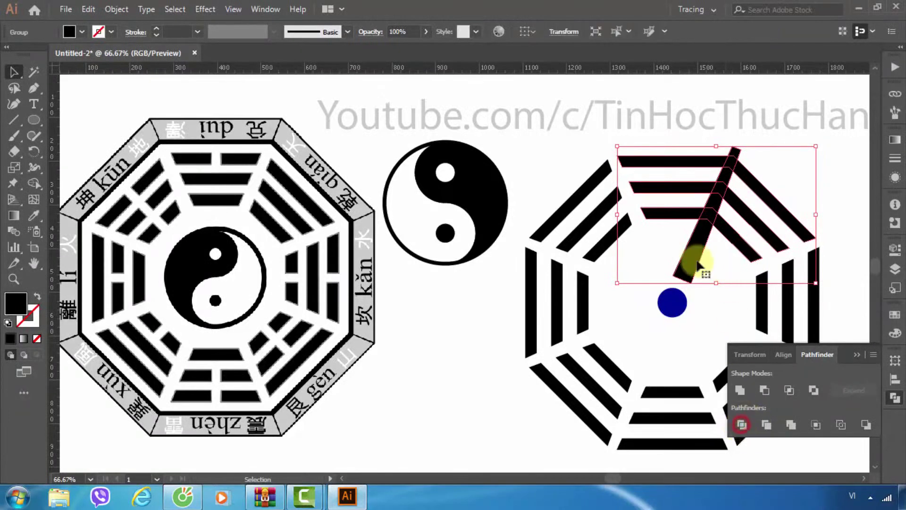
pyautogui.rightClick(698, 226)
pyautogui.click(737, 344)
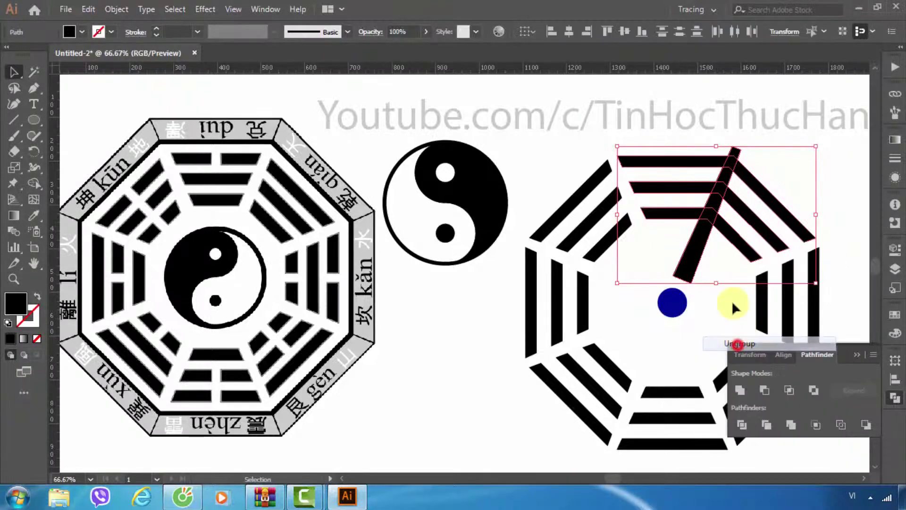
pyautogui.click(822, 146)
pyautogui.click(733, 150)
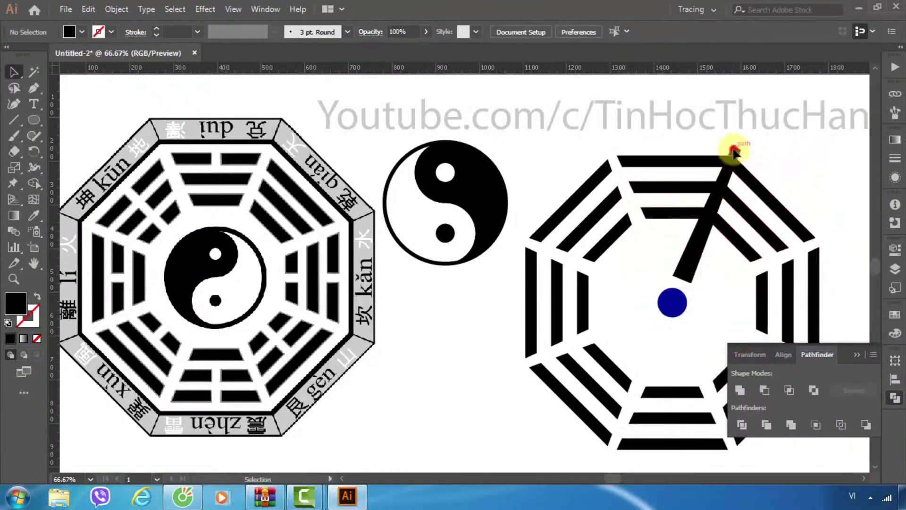
pyautogui.moveTo(732, 150); pyautogui.dragTo(706, 234)
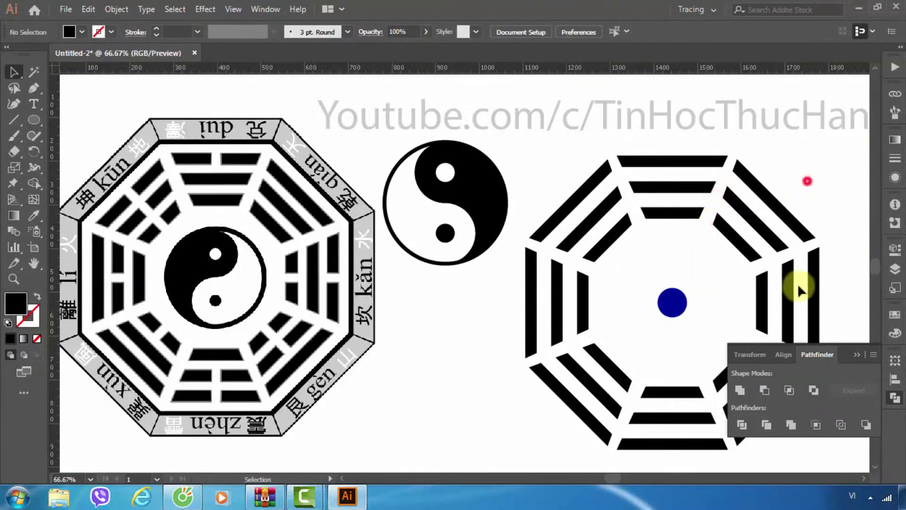
pyautogui.click(856, 356)
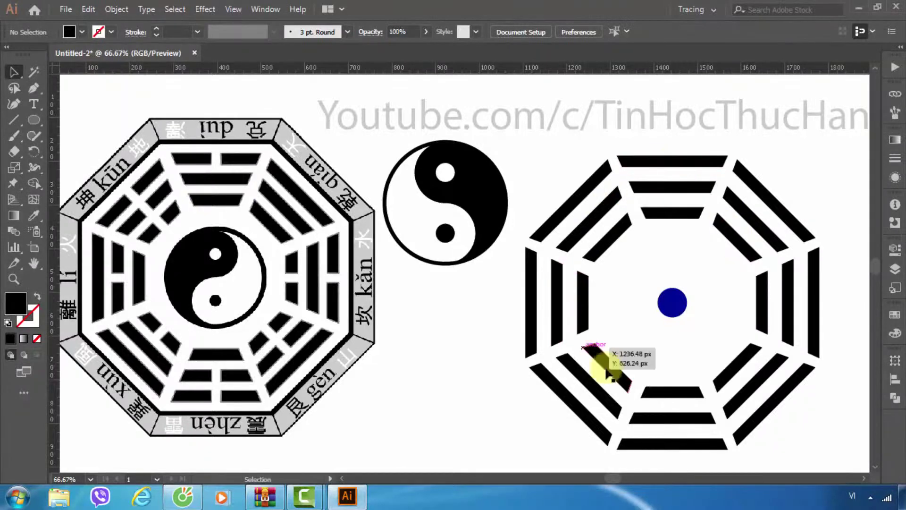
# Draw a vertical line through the top trigram with a blue, 3-weight stroke
pyautogui.click(16, 118)
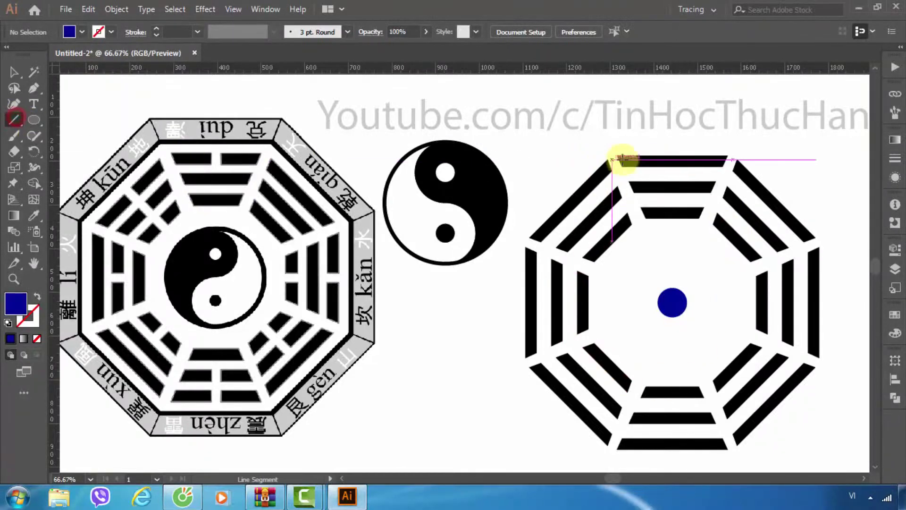
pyautogui.moveTo(677, 142); pyautogui.dragTo(677, 251)
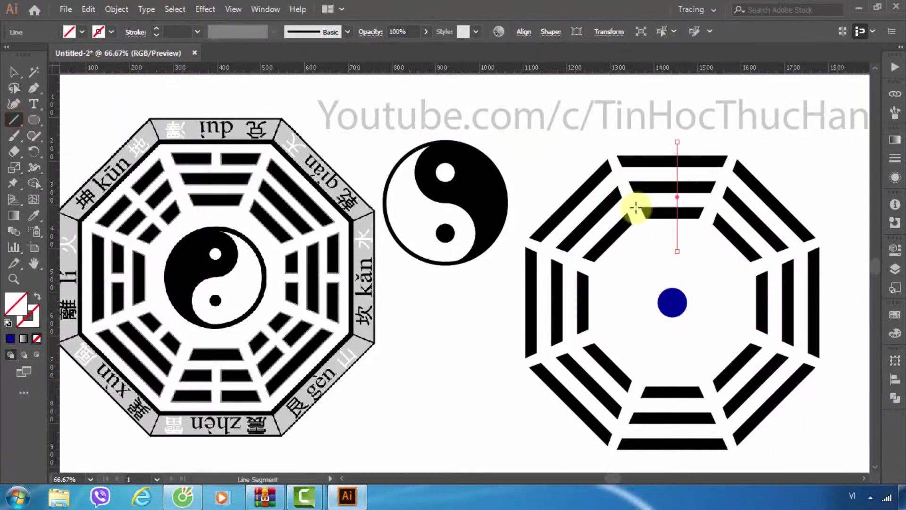
pyautogui.press('x')
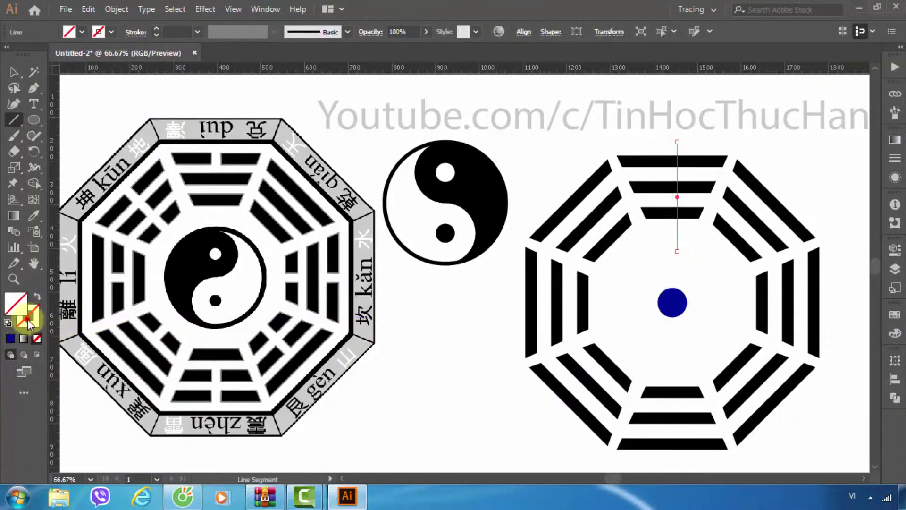
pyautogui.click(10, 338)
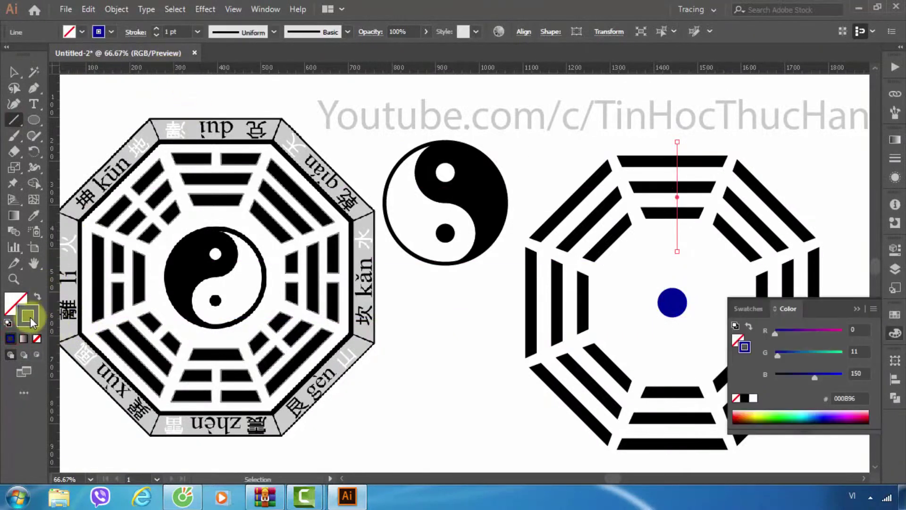
pyautogui.click(180, 30)
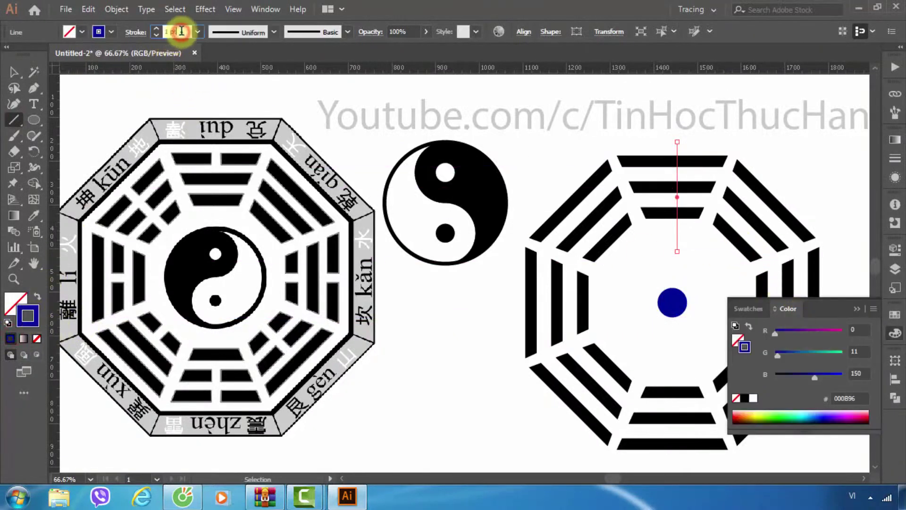
pyautogui.write('3')
pyautogui.press('Return')
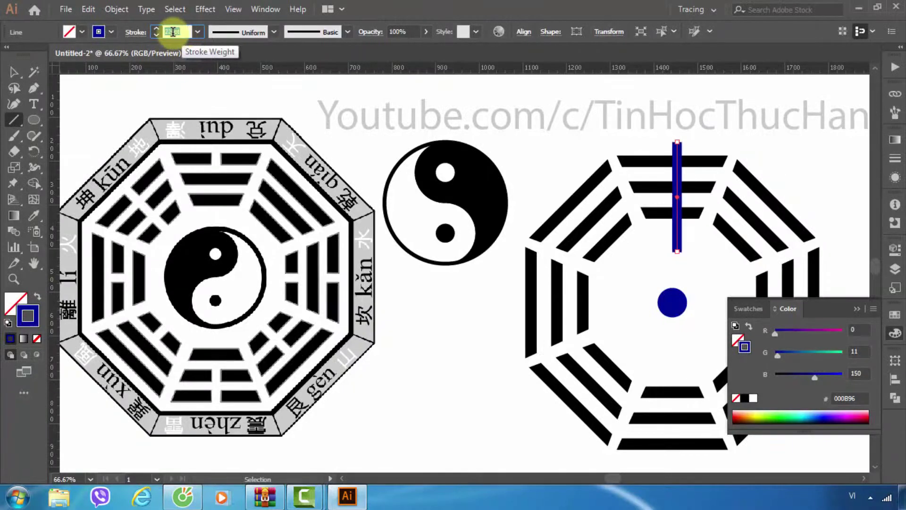
# Expand the line's stroke only into a filled shape, then select it with the centre circle
pyautogui.click(118, 10)
pyautogui.click(174, 149)
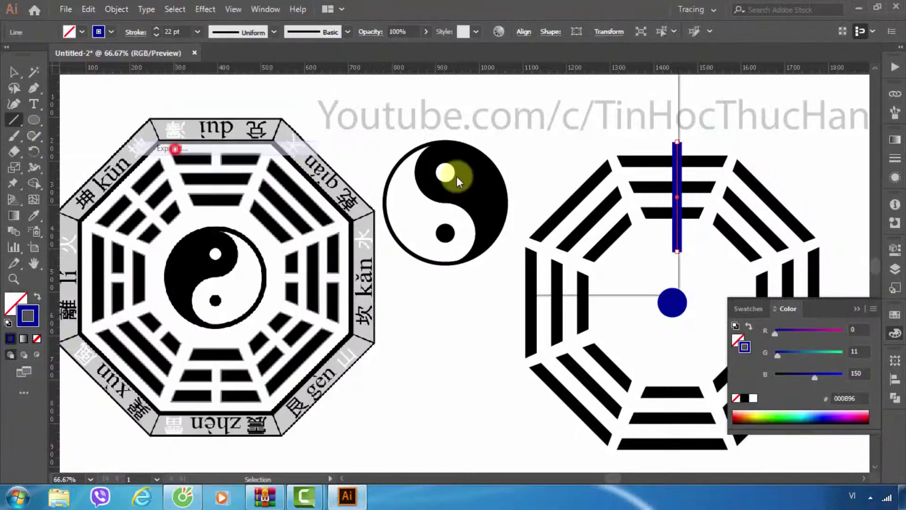
pyautogui.click(548, 138)
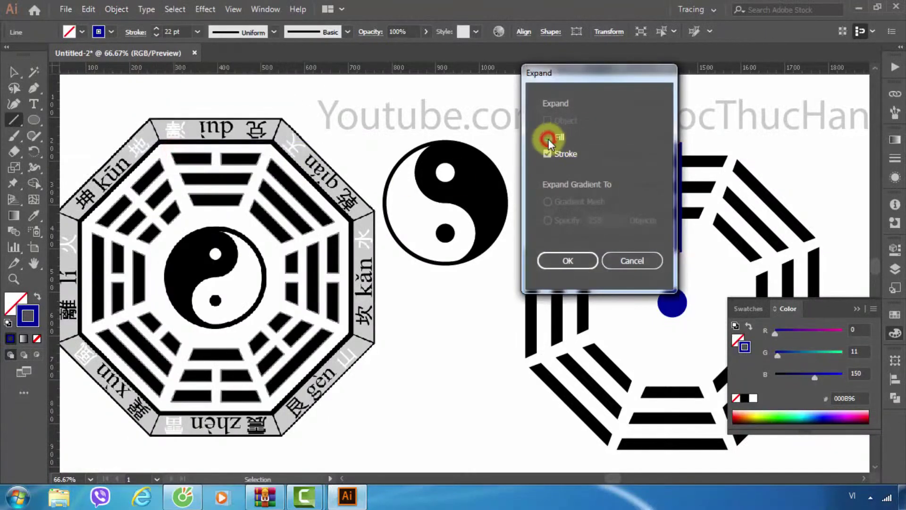
pyautogui.click(572, 259)
pyautogui.click(14, 72)
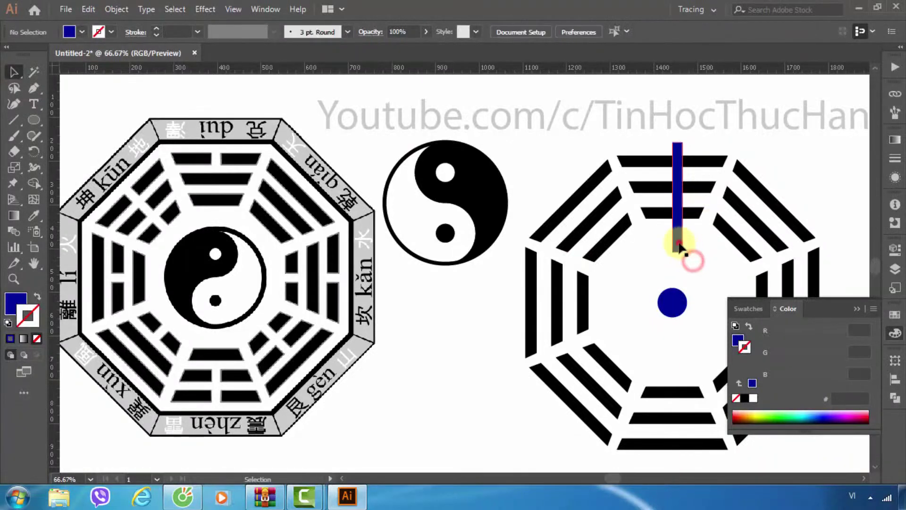
pyautogui.keyDown('shift'); pyautogui.click(672, 302); pyautogui.keyUp('shift')
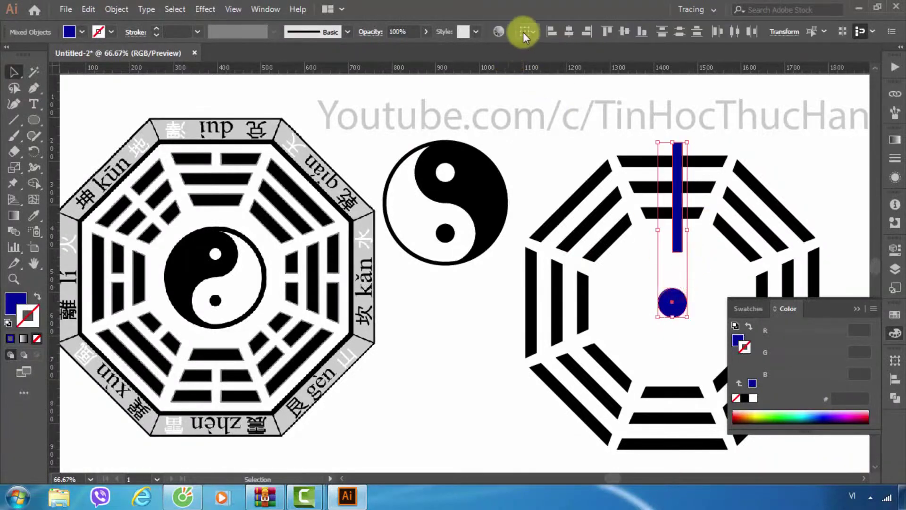
# Horizontally centre the blue bar on the blue circle as key object, then close the Color panel
pyautogui.click(525, 32)
pyautogui.click(564, 57)
pyautogui.click(682, 299)
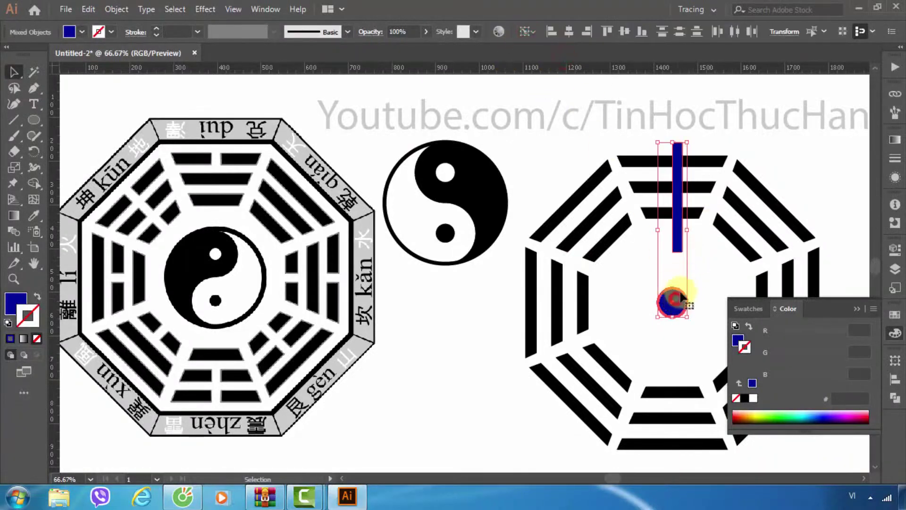
pyautogui.click(570, 32)
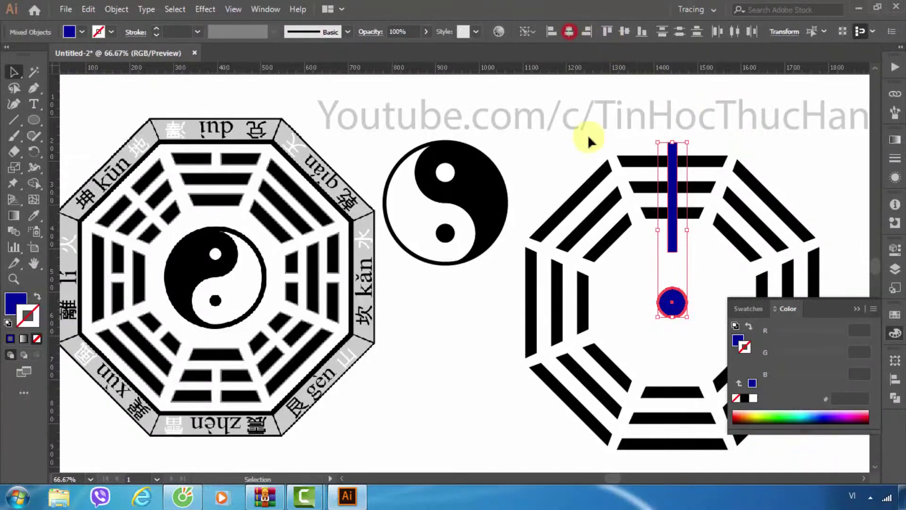
pyautogui.click(560, 161)
pyautogui.click(855, 311)
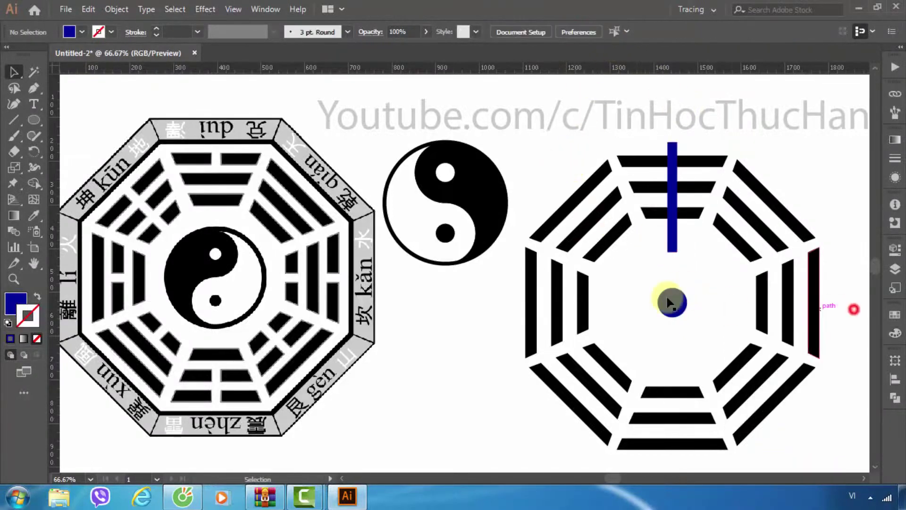
pyautogui.click(672, 241)
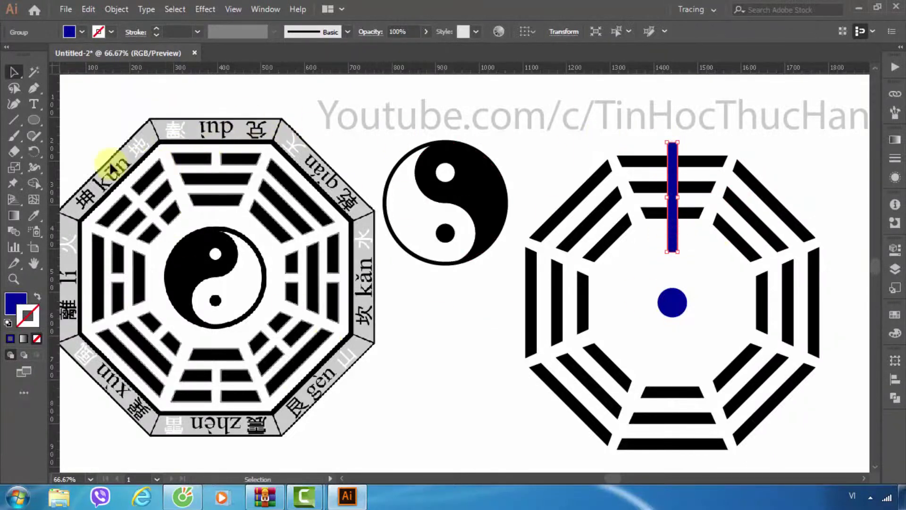
# Rotate-copy the blue bar 45° around the circle centre, repeating with Ctrl+D to fill all eight positions
pyautogui.click(34, 151)
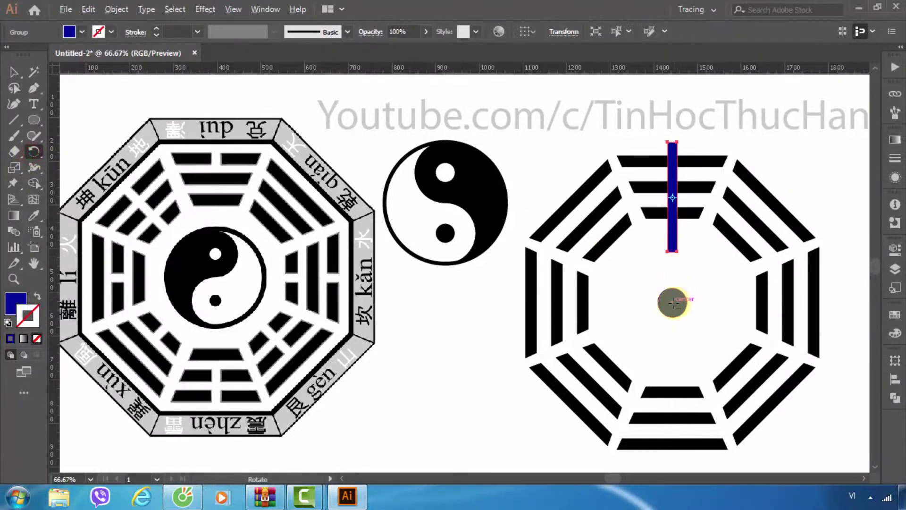
pyautogui.keyDown('alt'); pyautogui.click(672, 302); pyautogui.keyUp('alt')
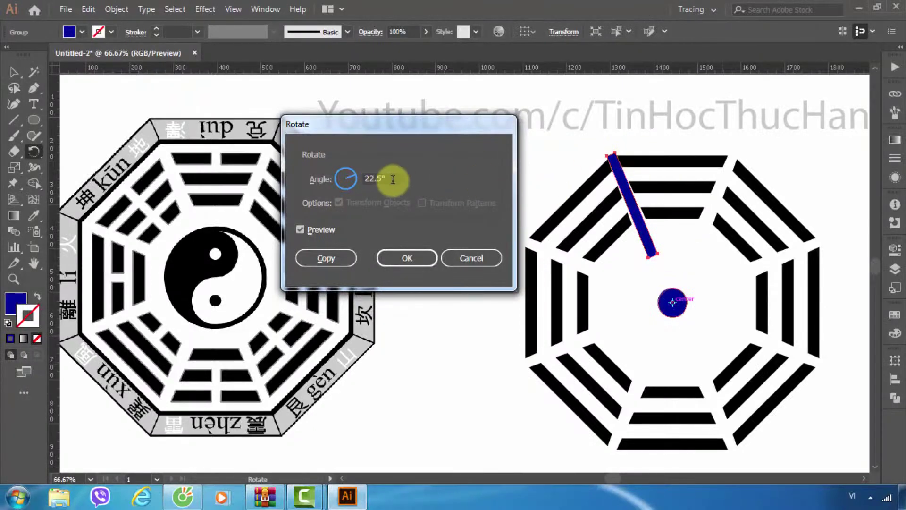
pyautogui.moveTo(394, 180); pyautogui.dragTo(371, 181)
pyautogui.write('45')
pyautogui.click(301, 229)
pyautogui.click(301, 230)
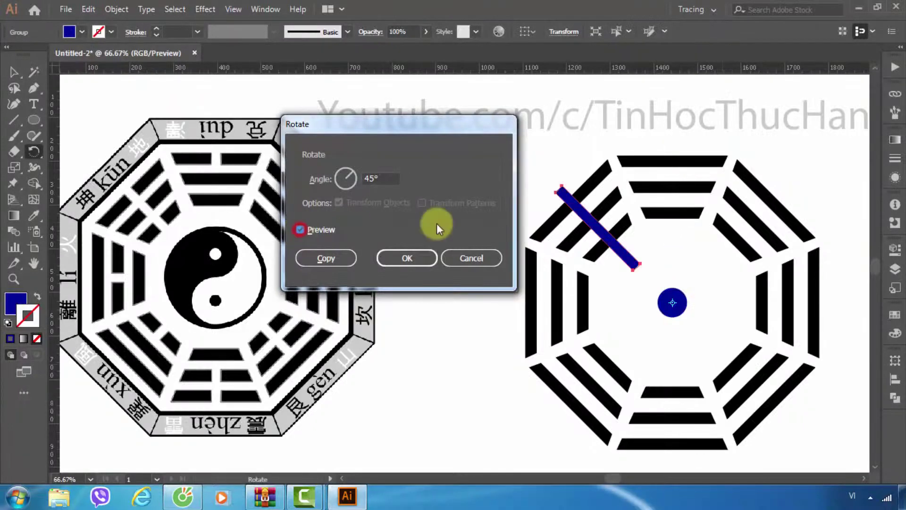
pyautogui.click(337, 259)
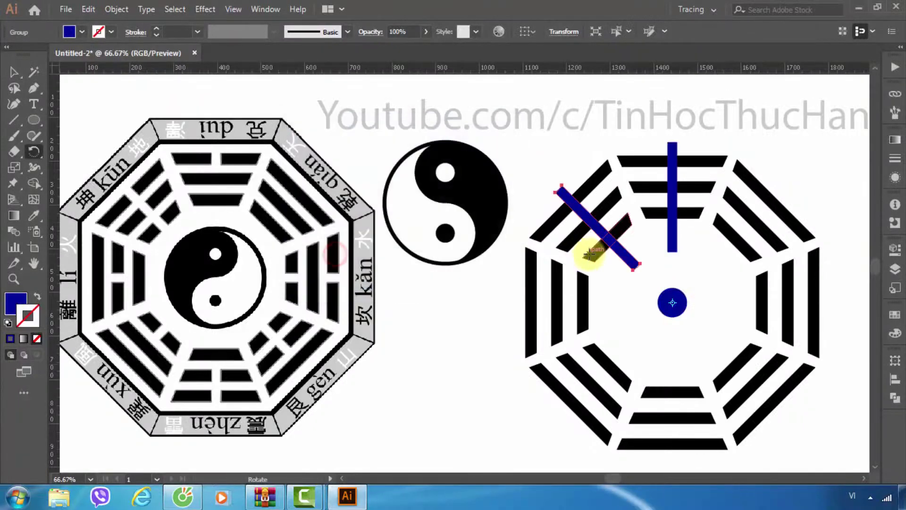
pyautogui.hotkey('ctrl', 'd')
pyautogui.hotkey('ctrl', 'd')
pyautogui.hotkey('ctrl', 'd')
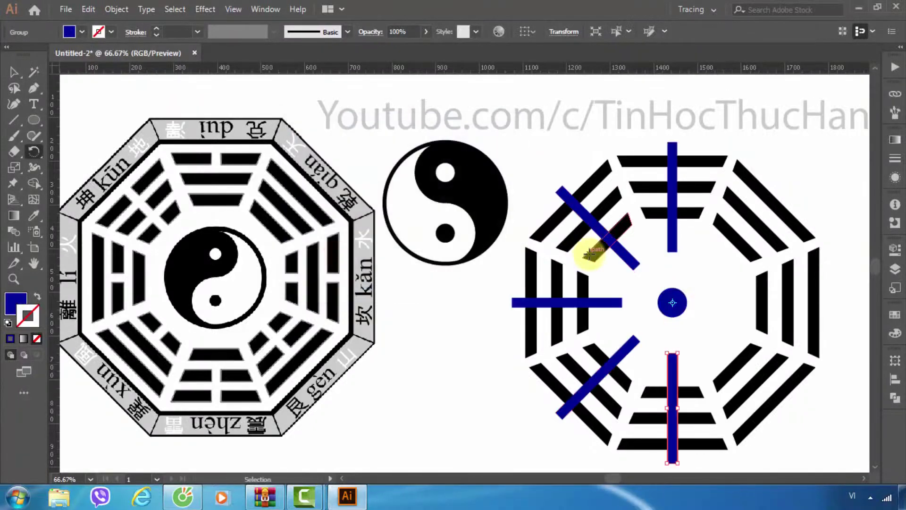
pyautogui.hotkey('ctrl', 'd')
pyautogui.hotkey('ctrl', 'd')
pyautogui.hotkey('ctrl', 'd')
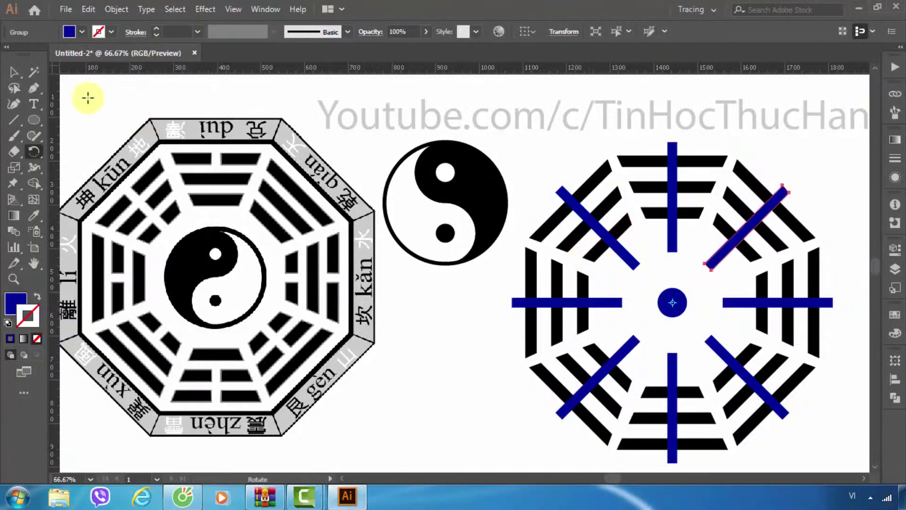
pyautogui.click(13, 72)
pyautogui.click(516, 162)
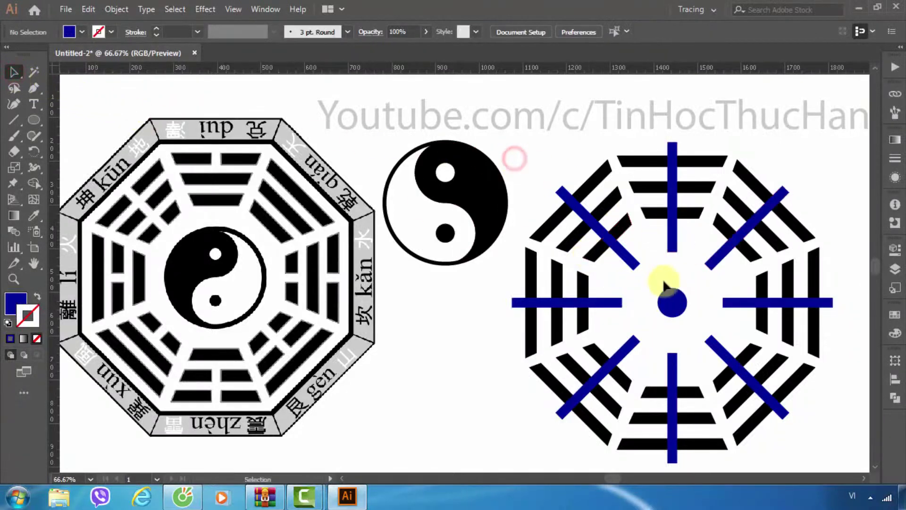
pyautogui.click(669, 301)
# Delete the blue centre circle and cut a gap into the top trigram bars with Shape Builder
pyautogui.press('Delete')
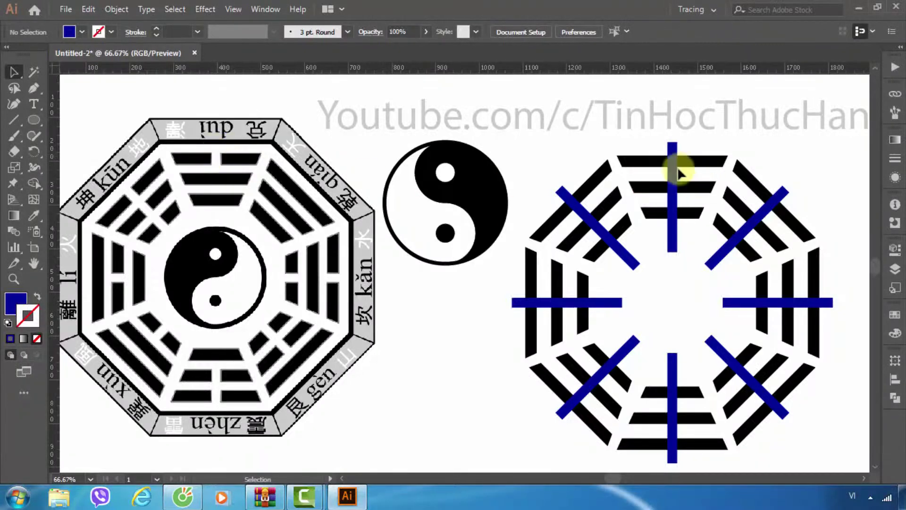
pyautogui.moveTo(646, 139); pyautogui.dragTo(683, 171)
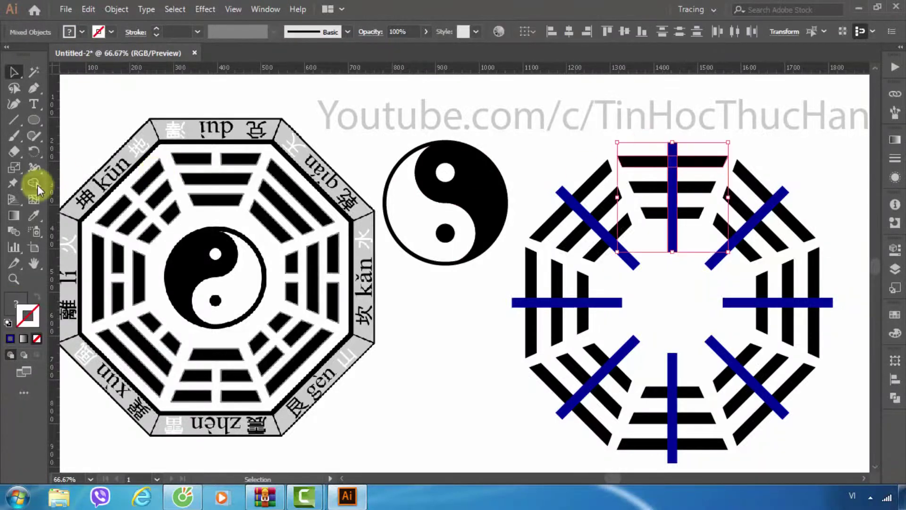
pyautogui.click(893, 398)
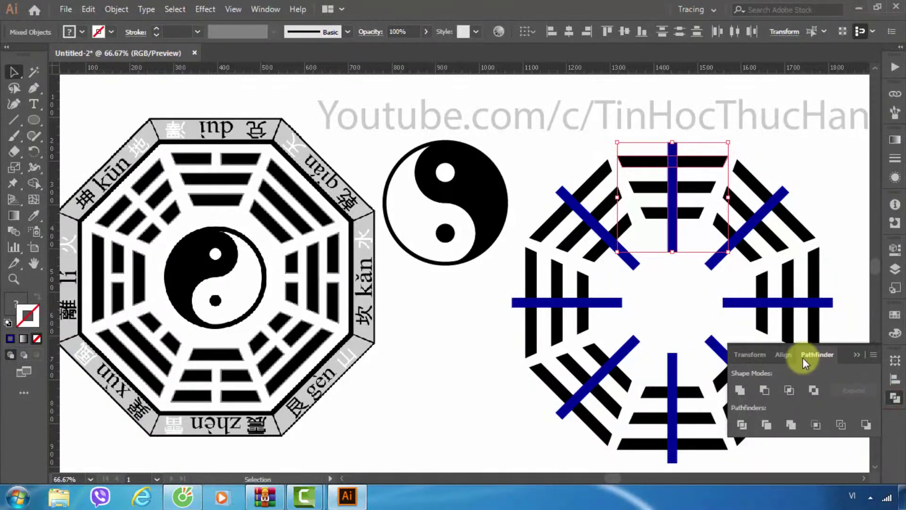
pyautogui.click(858, 355)
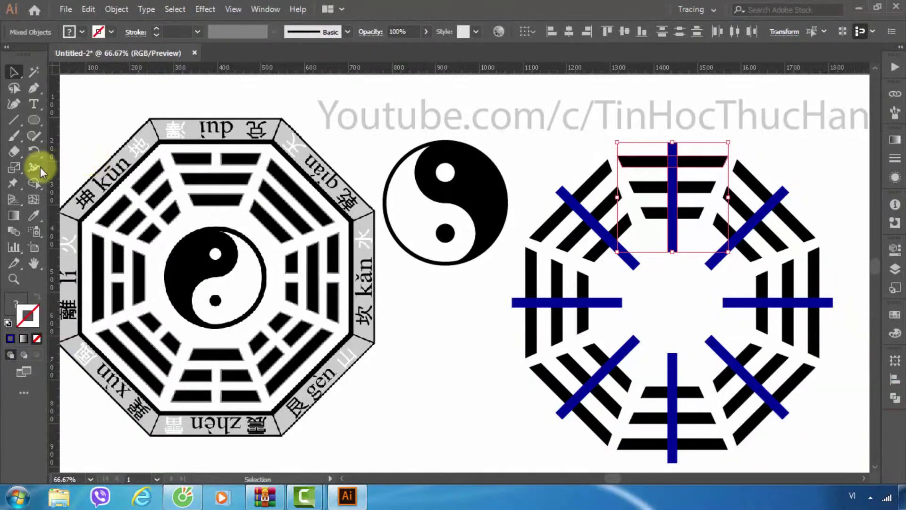
pyautogui.moveTo(33, 182); pyautogui.dragTo(83, 184)
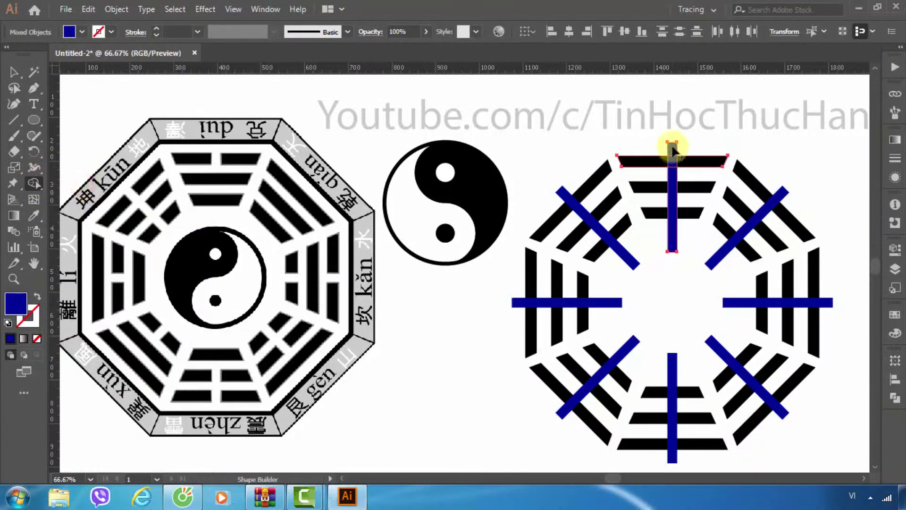
pyautogui.moveTo(672, 148); pyautogui.dragTo(673, 180)
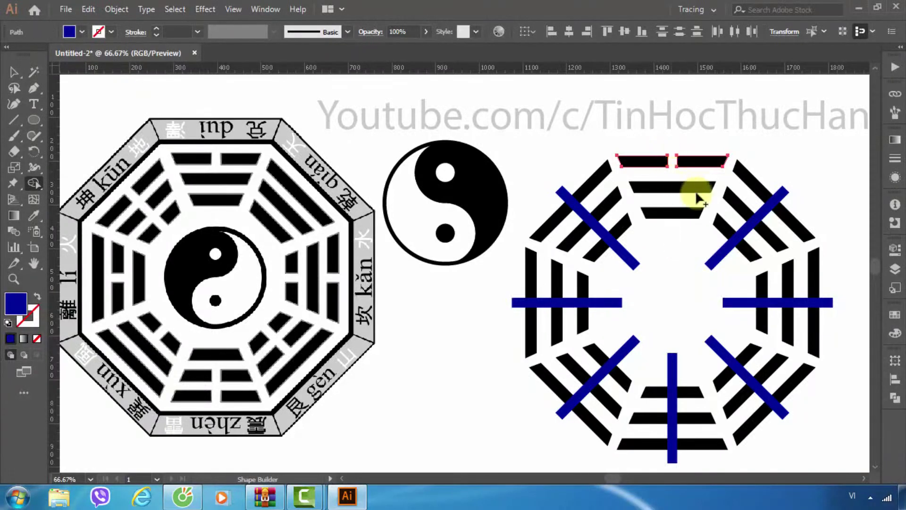
pyautogui.click(14, 72)
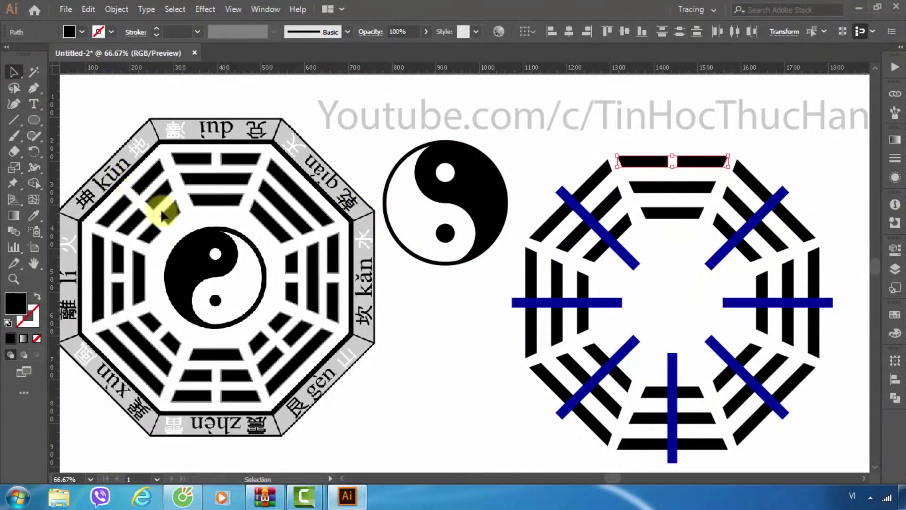
# Split the upper-left and left trigram bars along their blue bars with Shape Builder
pyautogui.moveTo(538, 184); pyautogui.dragTo(610, 250)
pyautogui.click(34, 183)
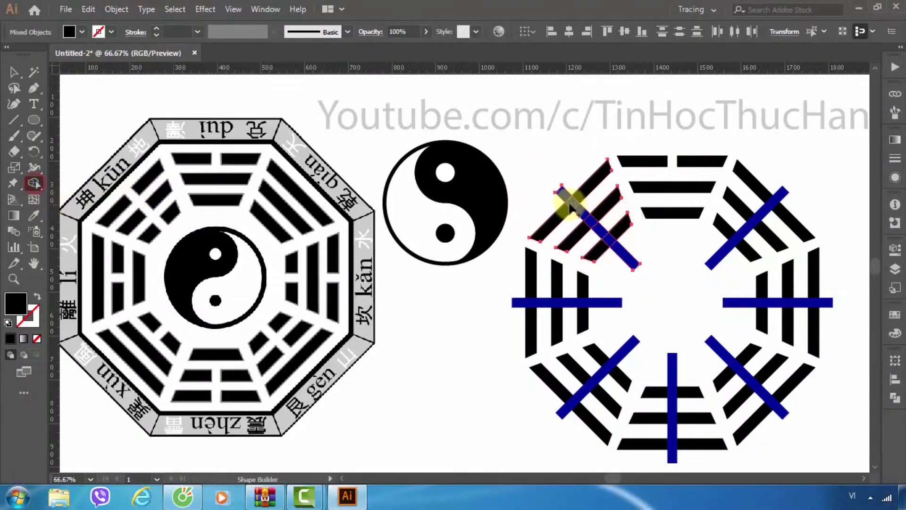
pyautogui.click(601, 234)
pyautogui.moveTo(564, 200); pyautogui.dragTo(635, 266)
pyautogui.click(13, 71)
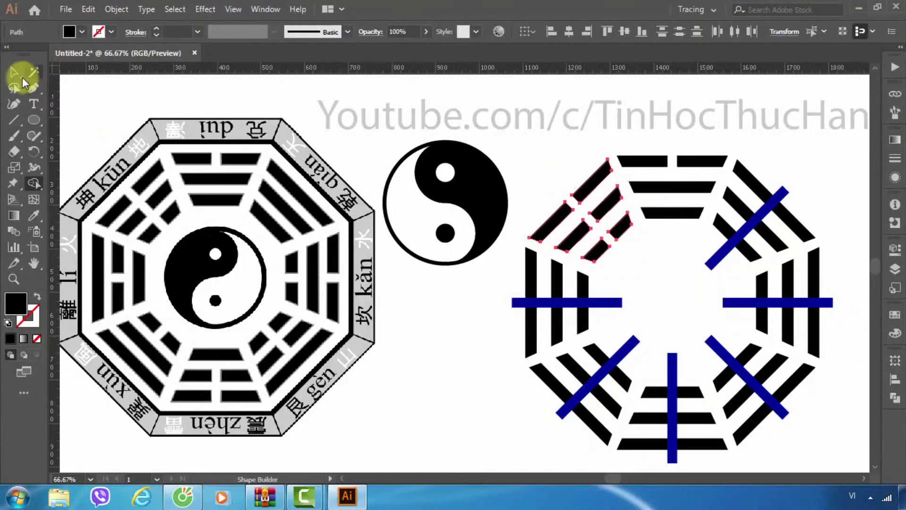
pyautogui.click(460, 340)
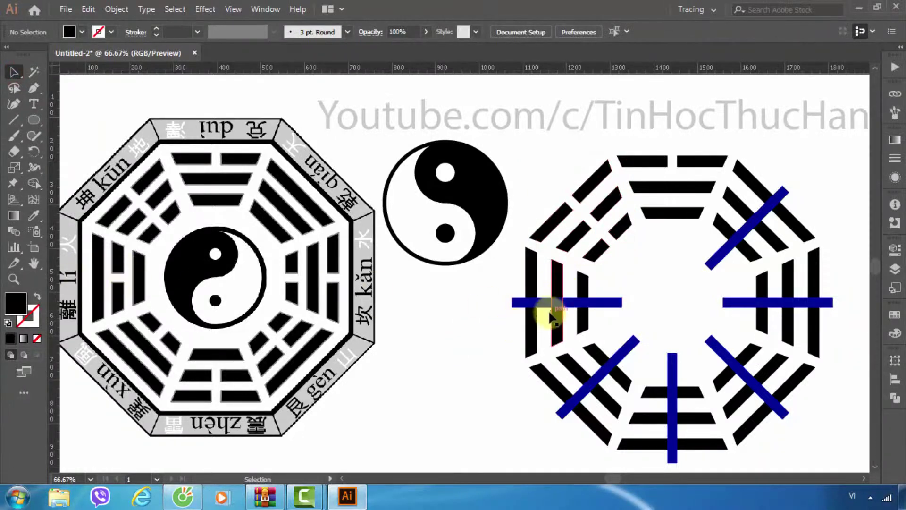
pyautogui.moveTo(501, 324); pyautogui.dragTo(599, 279)
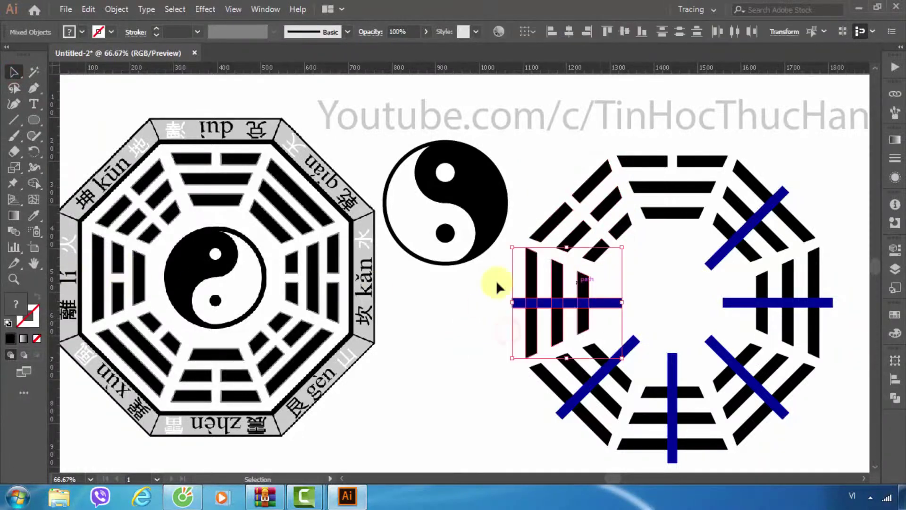
pyautogui.click(34, 182)
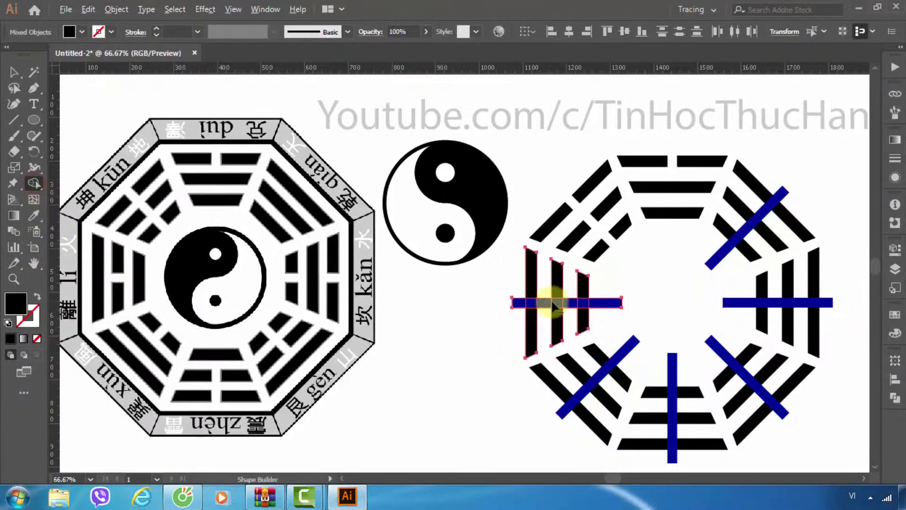
pyautogui.moveTo(546, 306); pyautogui.dragTo(569, 306)
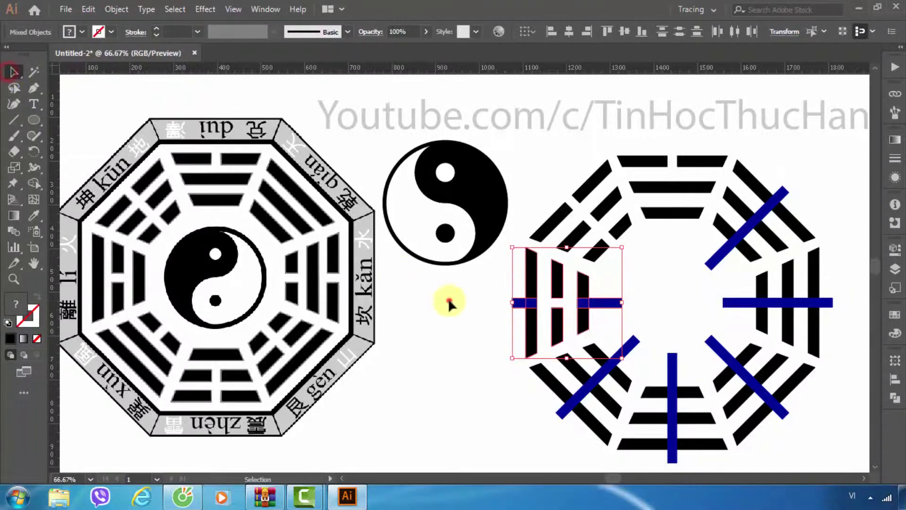
# Delete the left blue line and break the lower-left trigram bars by erasing its blue line
pyautogui.click(449, 300)
pyautogui.click(511, 302)
pyautogui.press('Delete')
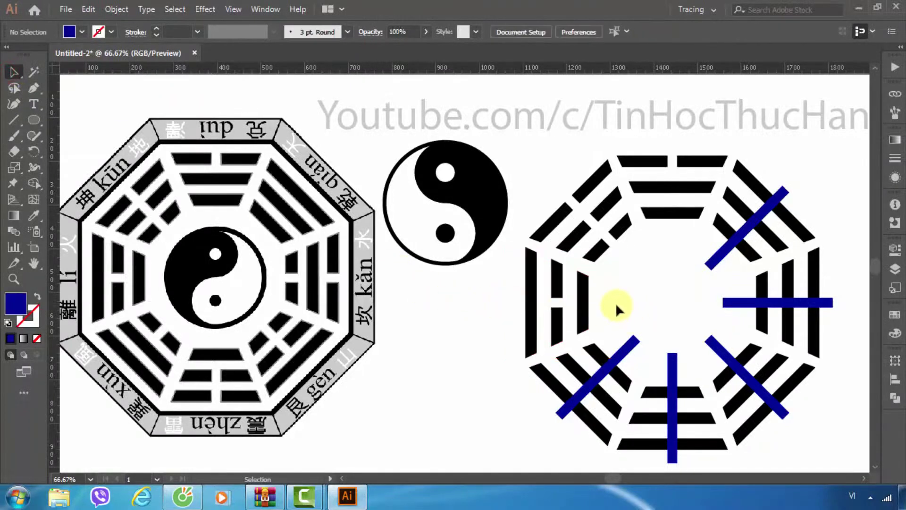
pyautogui.click(454, 319)
pyautogui.moveTo(609, 334); pyautogui.dragTo(613, 369)
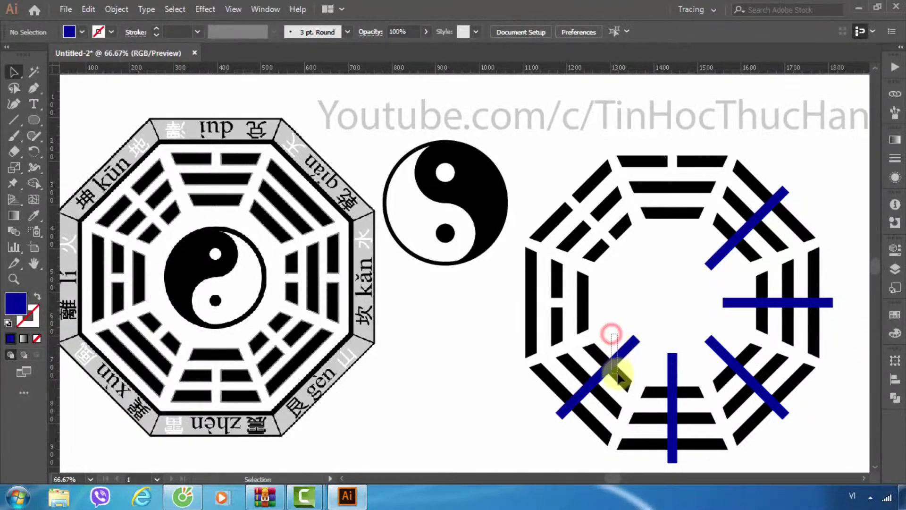
pyautogui.click(34, 183)
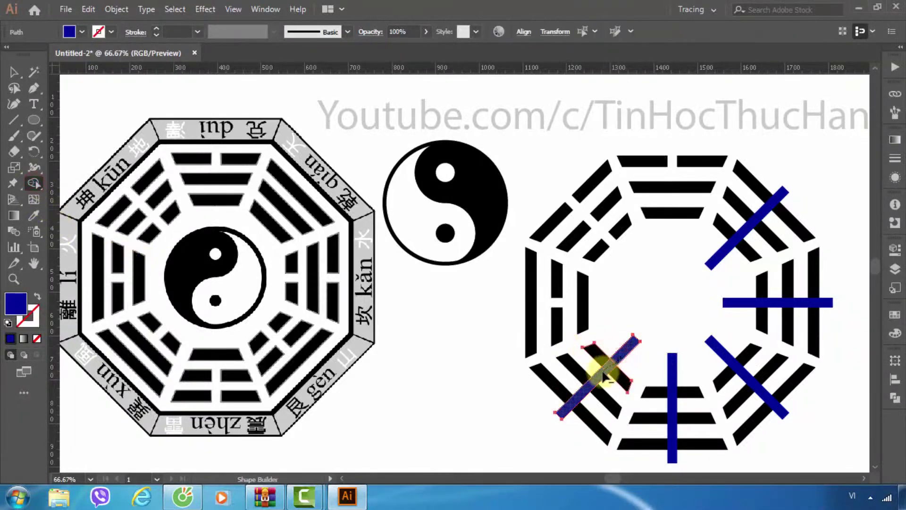
pyautogui.moveTo(621, 361); pyautogui.dragTo(561, 415)
# Break the bottom and lower-right trigram bars by erasing their blue lines with Shape Builder
pyautogui.click(14, 72)
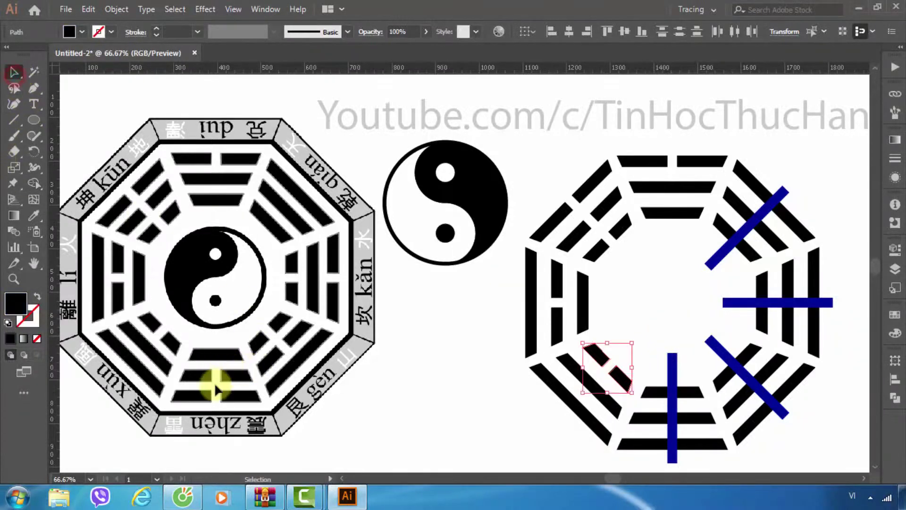
pyautogui.click(672, 375)
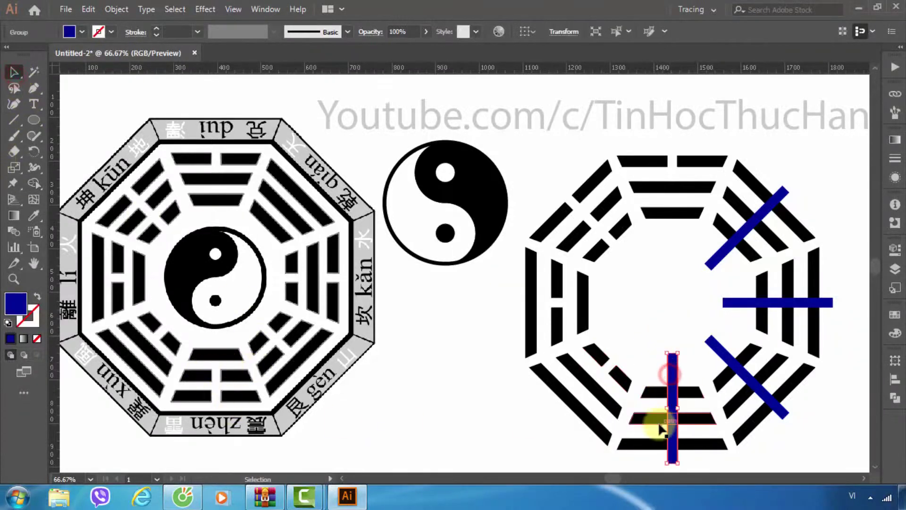
pyautogui.moveTo(649, 406); pyautogui.dragTo(682, 450)
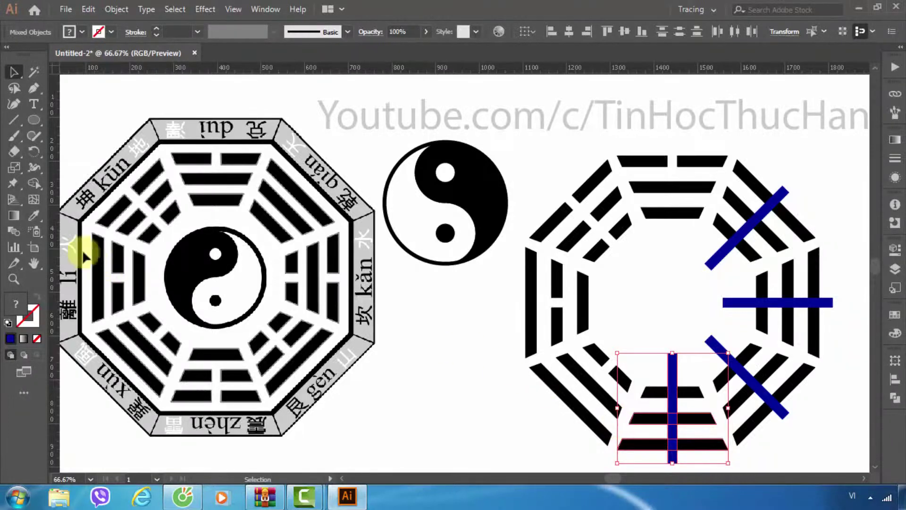
pyautogui.click(34, 184)
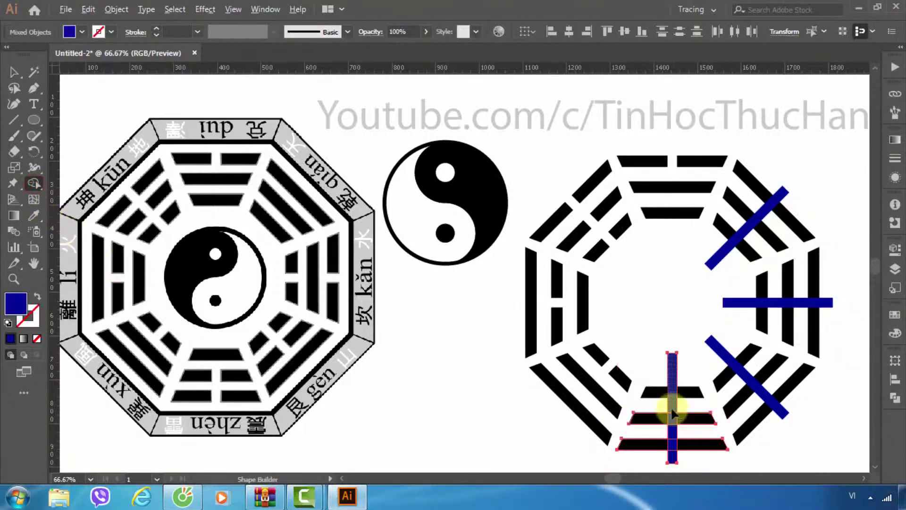
pyautogui.moveTo(671, 407); pyautogui.dragTo(672, 448)
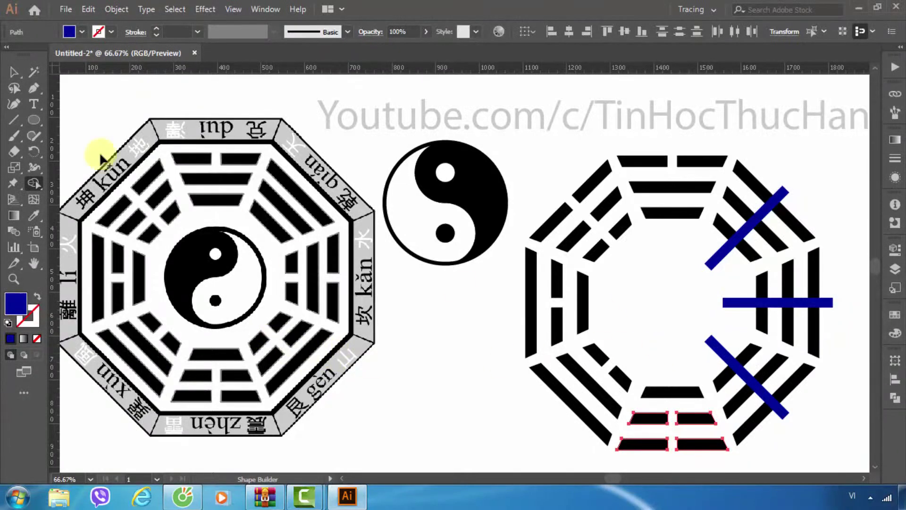
pyautogui.click(13, 72)
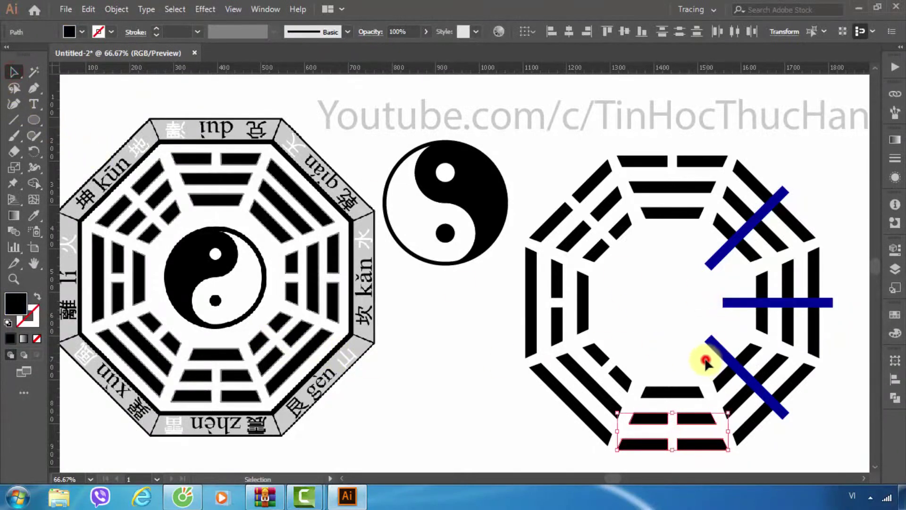
pyautogui.moveTo(705, 361); pyautogui.dragTo(767, 411)
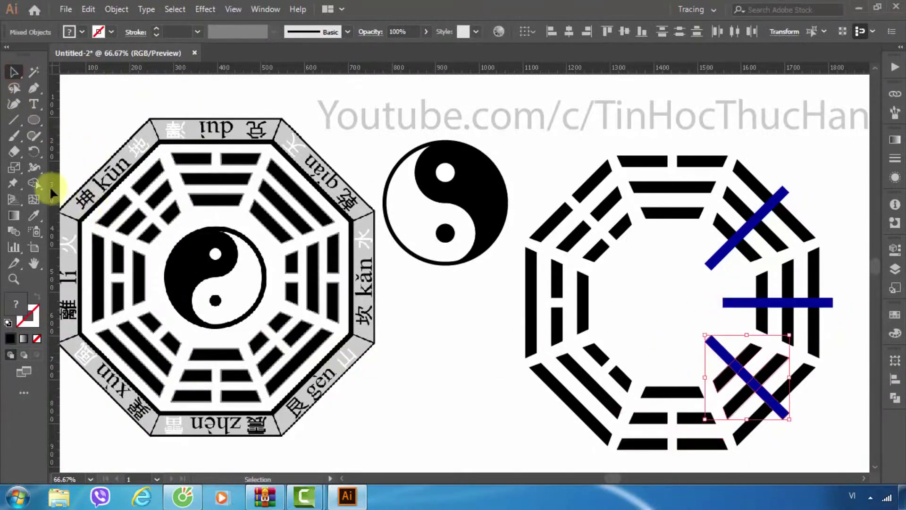
pyautogui.click(33, 183)
pyautogui.moveTo(729, 360); pyautogui.dragTo(756, 393)
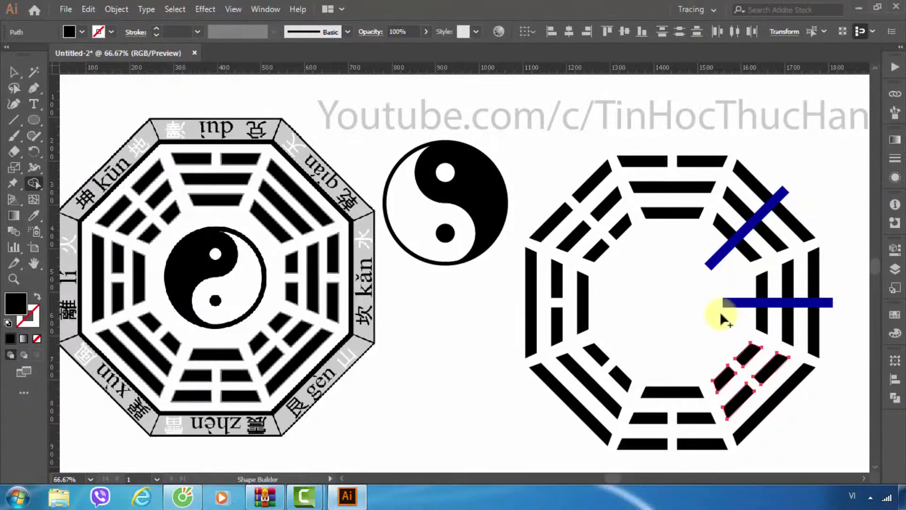
# Break the right trigram bars along its blue line and pull the leftover blue scrap away
pyautogui.click(14, 71)
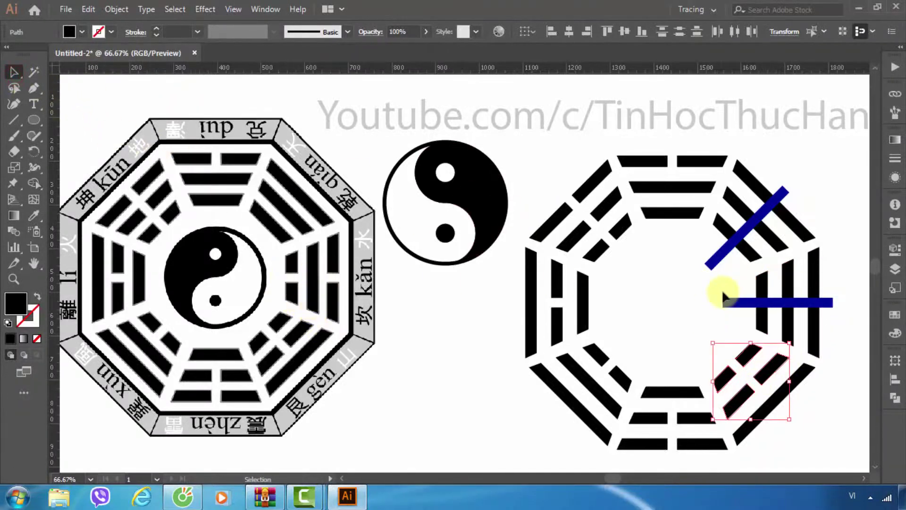
pyautogui.moveTo(720, 287); pyautogui.dragTo(831, 310)
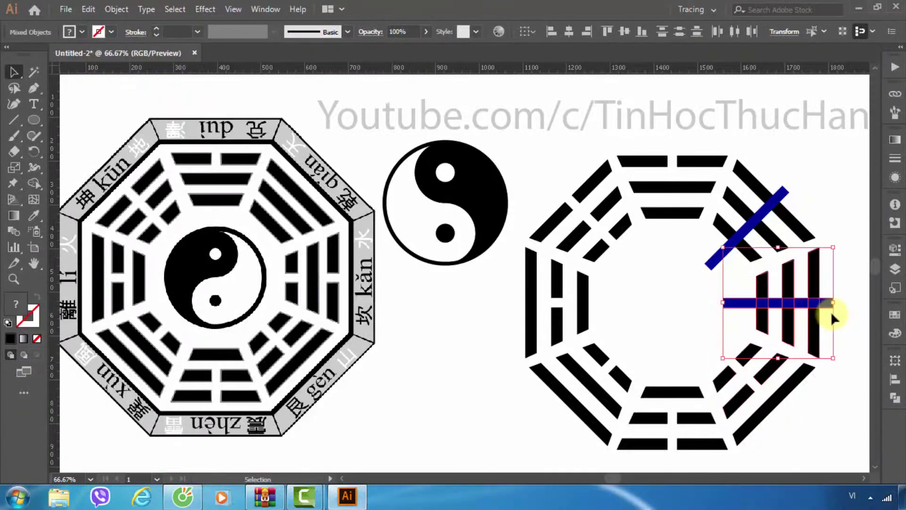
pyautogui.click(34, 183)
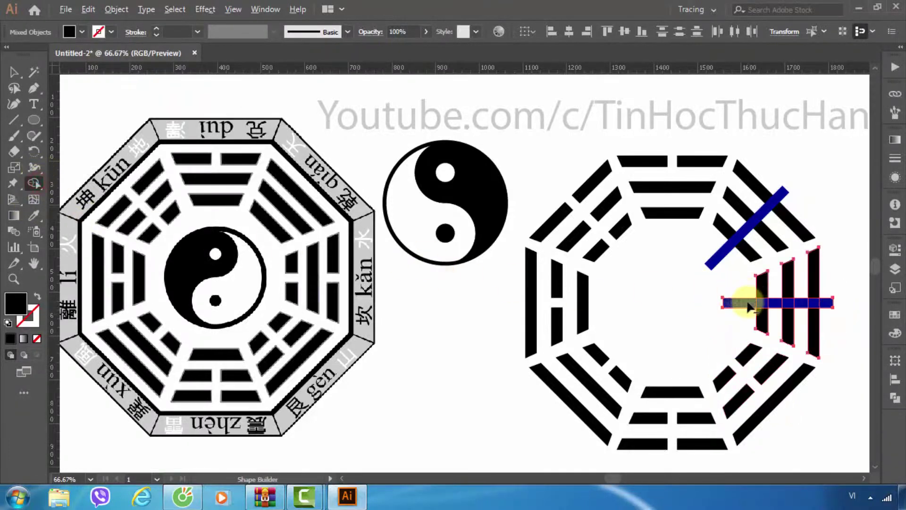
pyautogui.moveTo(750, 306); pyautogui.dragTo(824, 301)
pyautogui.click(14, 71)
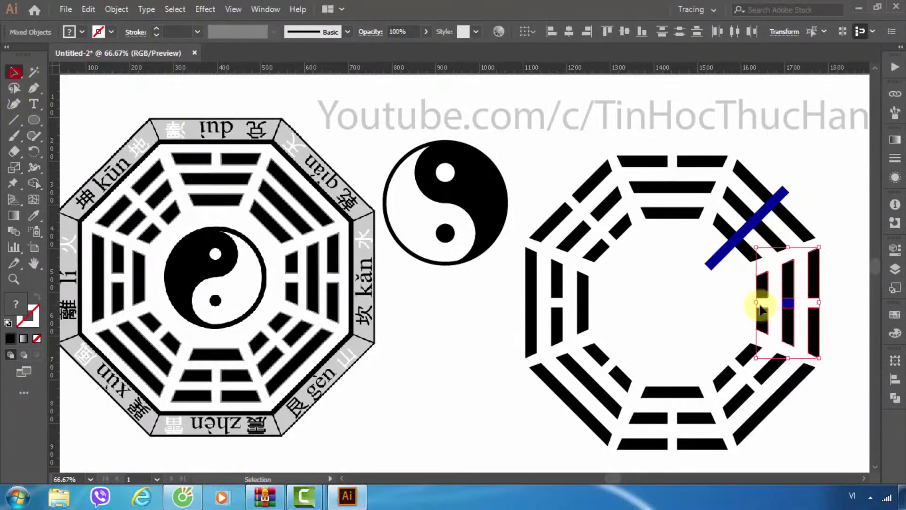
pyautogui.click(694, 298)
pyautogui.moveTo(787, 304); pyautogui.dragTo(663, 313)
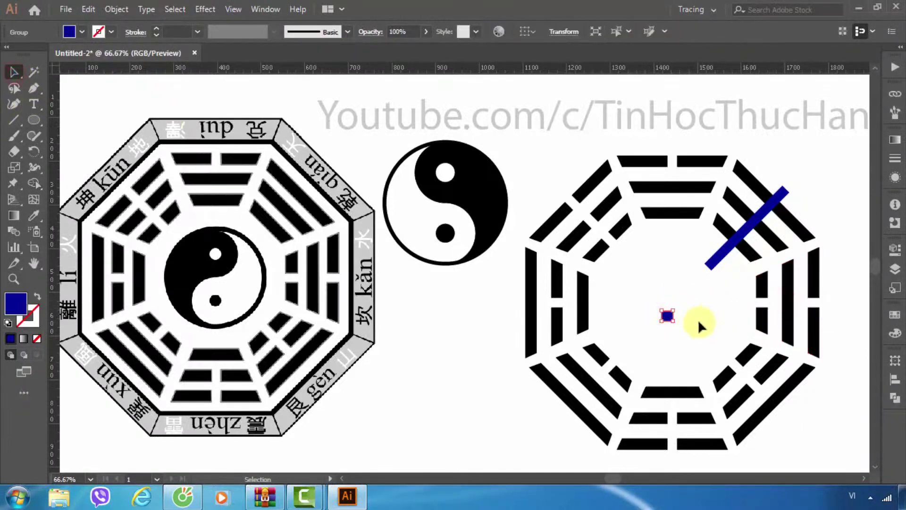
pyautogui.click(697, 317)
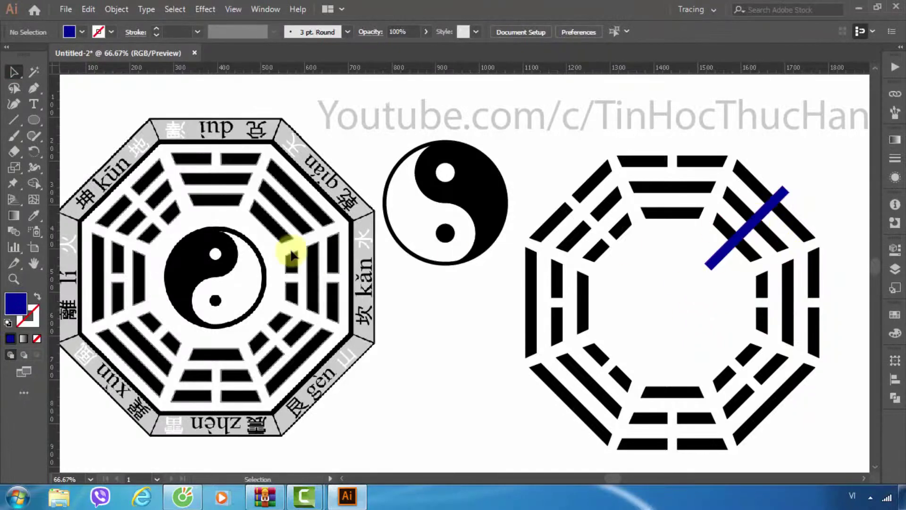
# Delete the last upper-right blue line and select the octagon of trigrams
pyautogui.moveTo(718, 259); pyautogui.dragTo(626, 319)
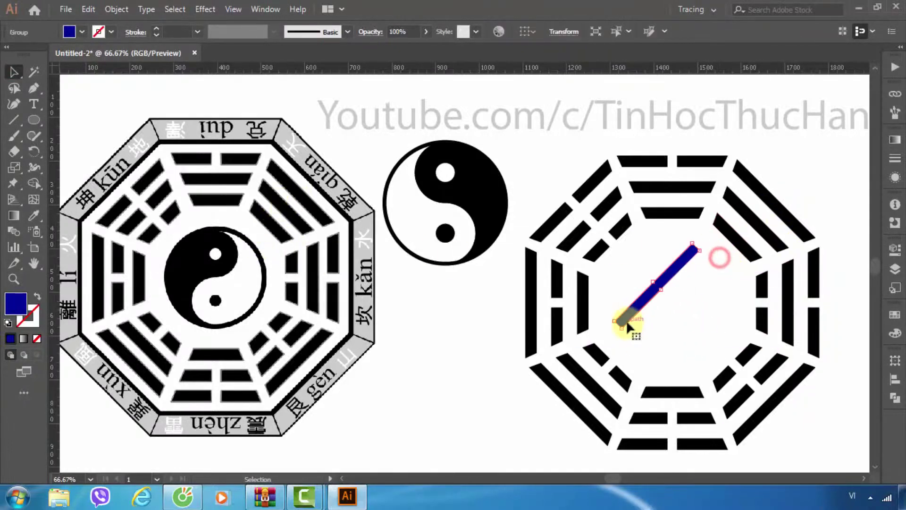
pyautogui.press('Delete')
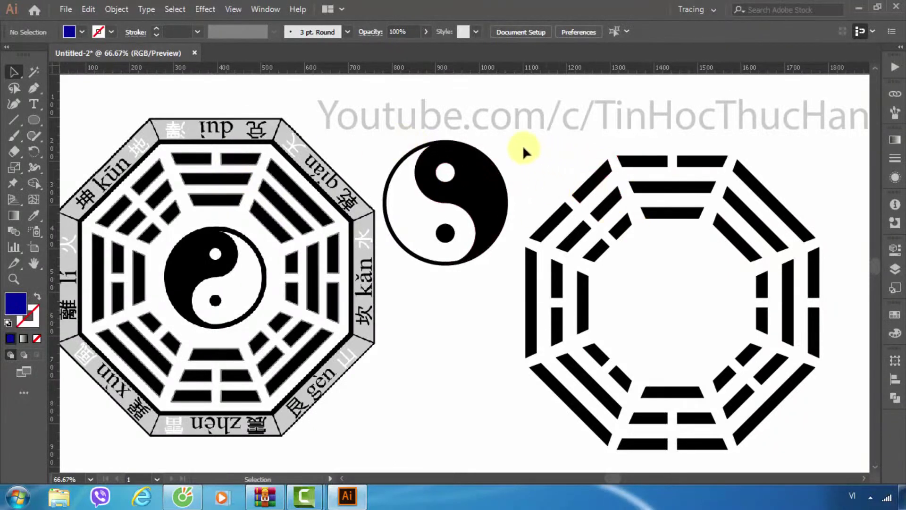
pyautogui.moveTo(510, 136); pyautogui.dragTo(840, 451)
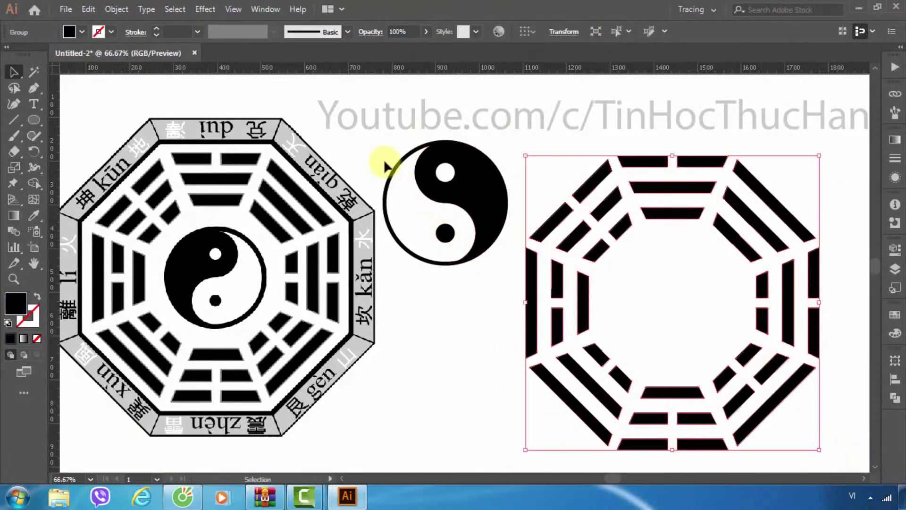
# Centre the yin-yang inside the octagon both horizontally and vertically
pyautogui.moveTo(415, 301); pyautogui.dragTo(669, 227)
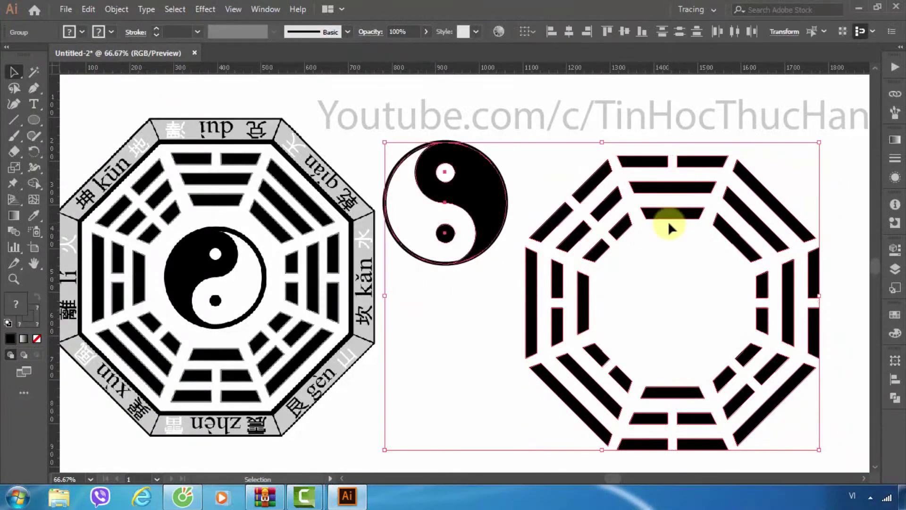
pyautogui.click(570, 33)
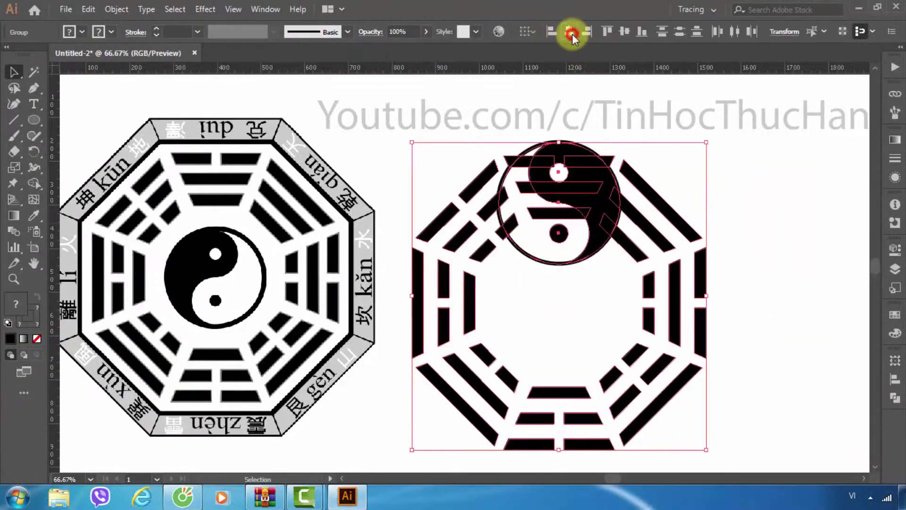
pyautogui.click(623, 32)
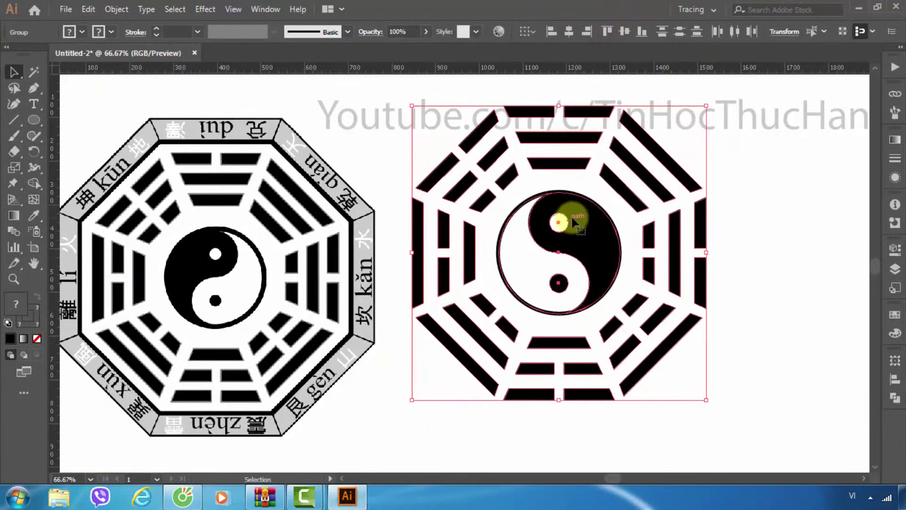
pyautogui.moveTo(576, 218); pyautogui.dragTo(587, 251)
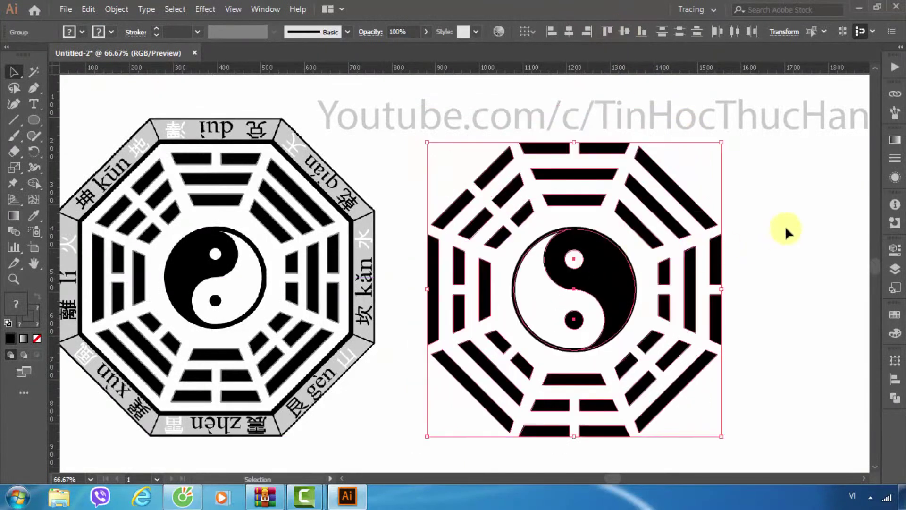
pyautogui.click(785, 227)
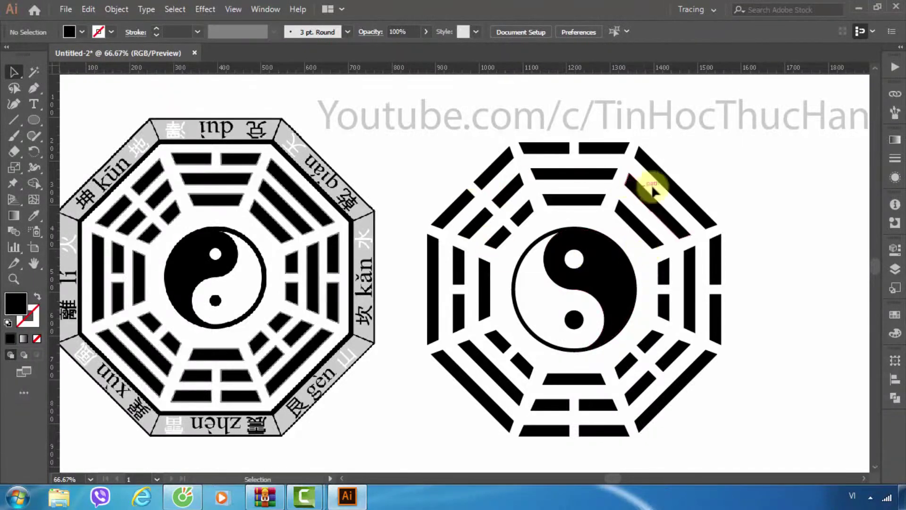
pyautogui.click(560, 153)
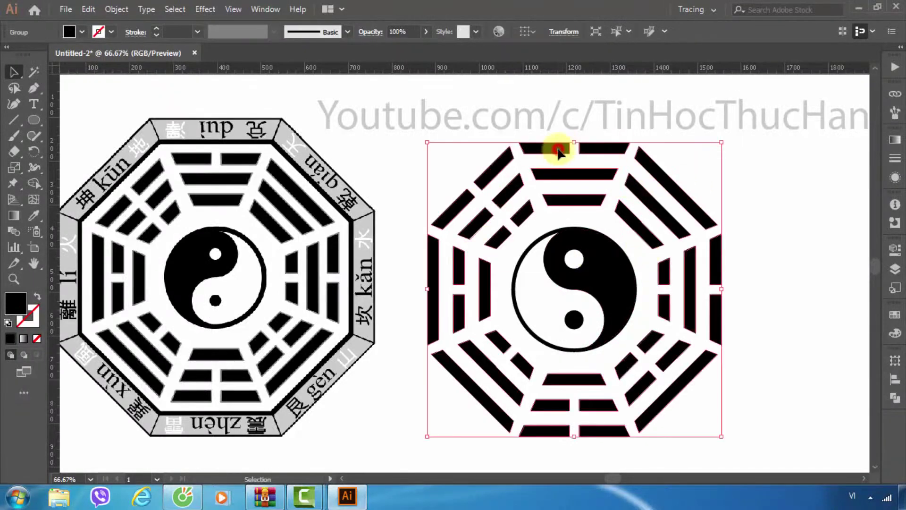
# Undo the accidental yin-yang shift, deselect, and zoom out to 50% to view the finished bagua
pyautogui.moveTo(605, 278); pyautogui.dragTo(615, 282)
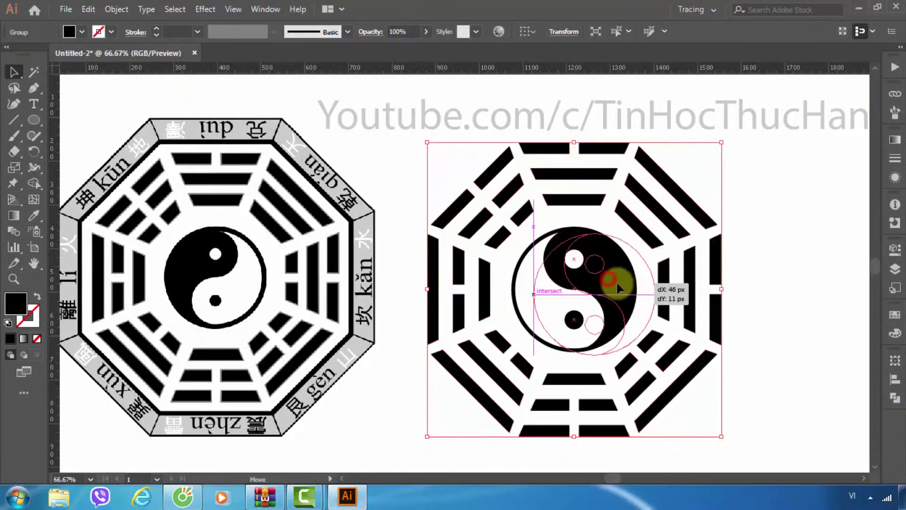
pyautogui.hotkey('ctrl', 'z')
pyautogui.click(642, 275)
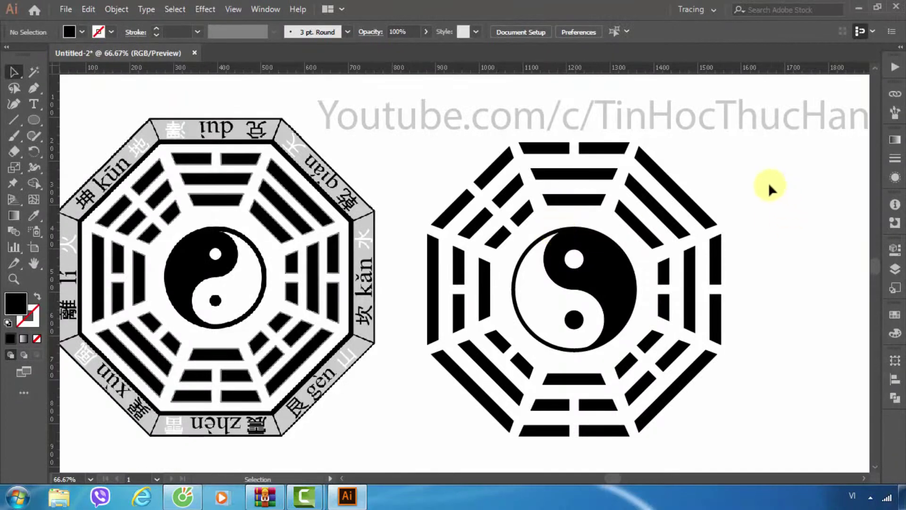
pyautogui.hotkey('ctrl', '-')
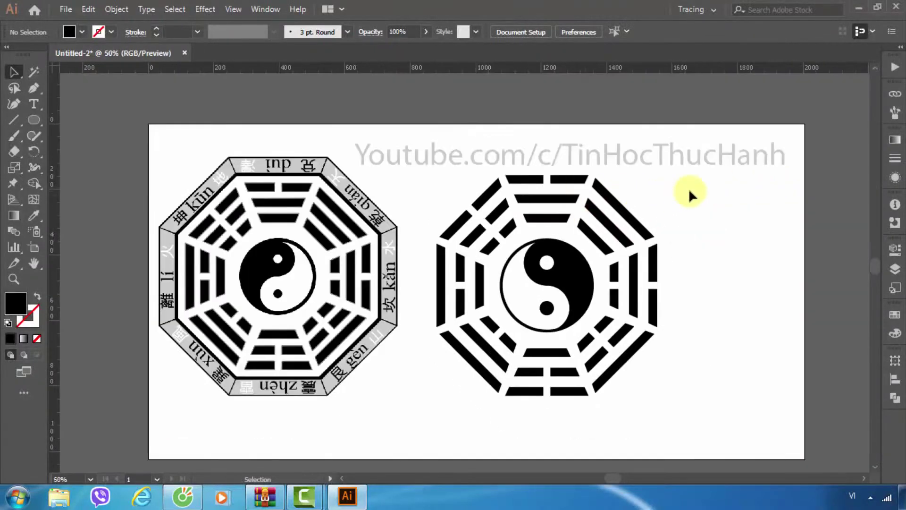